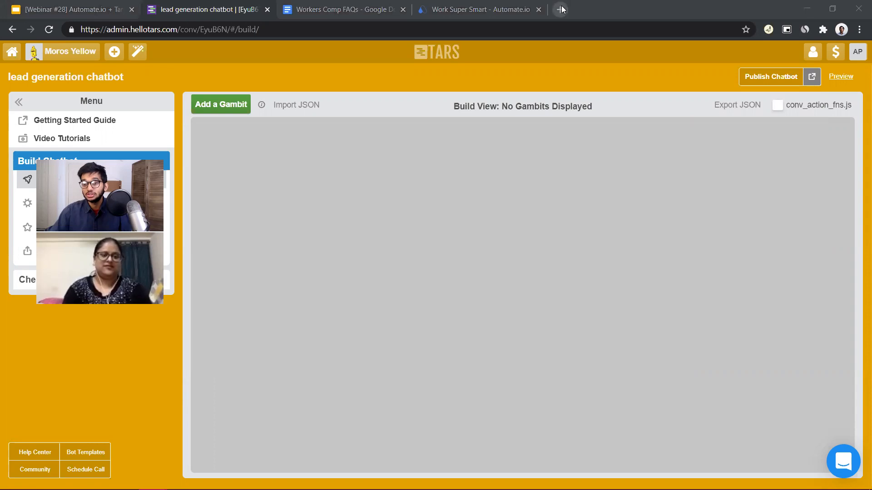
Open Google Sheets in a new browser tab and open the Lead Database spreadsheet
{"action": "type", "text": "sh"}
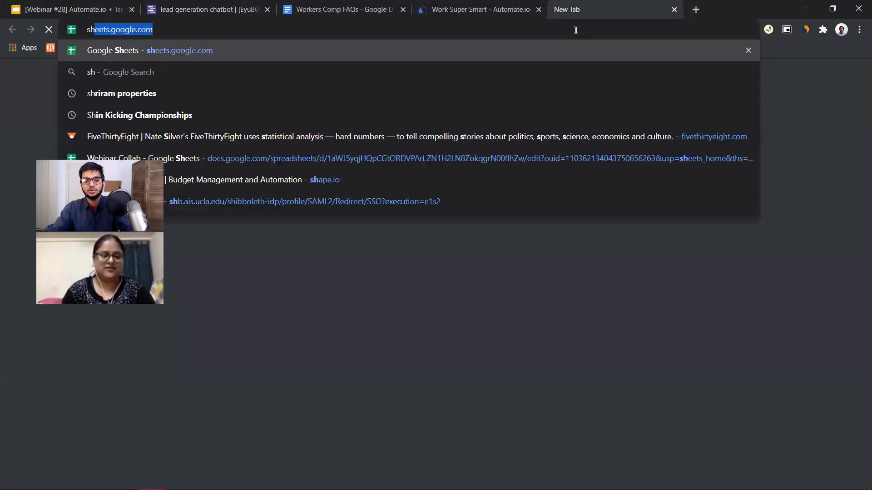
{"action": "type", "text": "ee"}
{"action": "key", "text": "Return"}
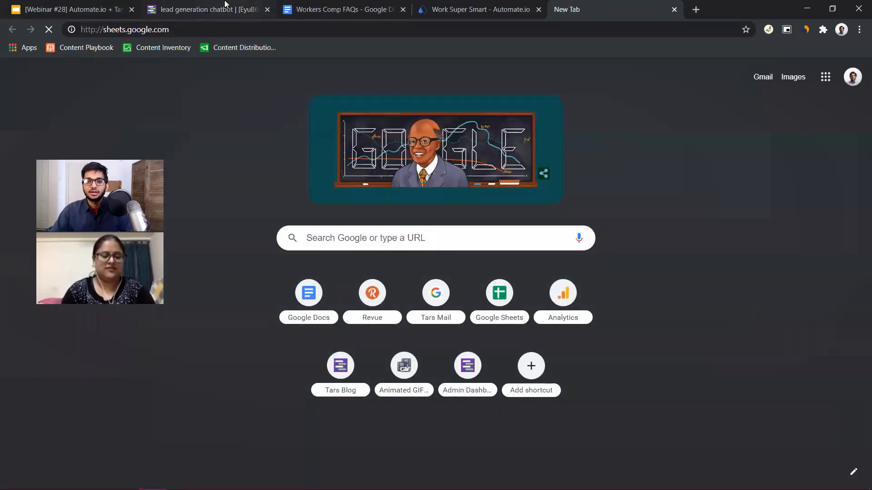
{"action": "left_click", "coordinate": [225, 5]}
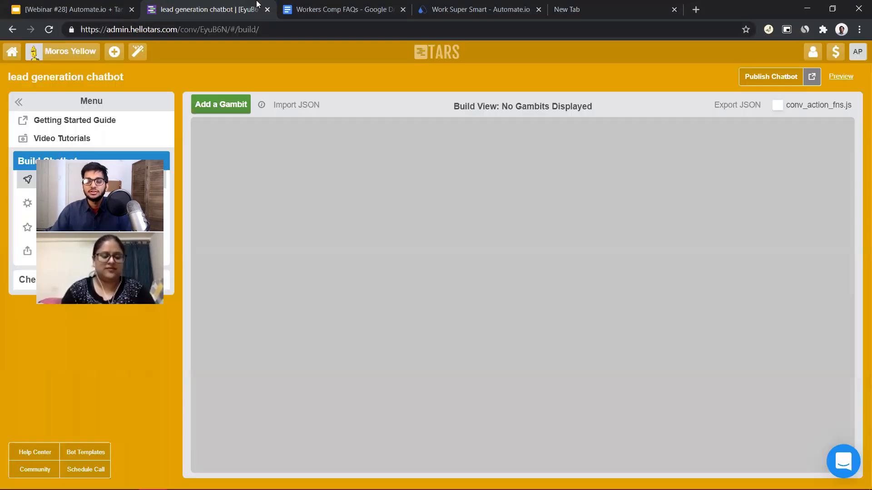
{"action": "left_click", "coordinate": [573, 3]}
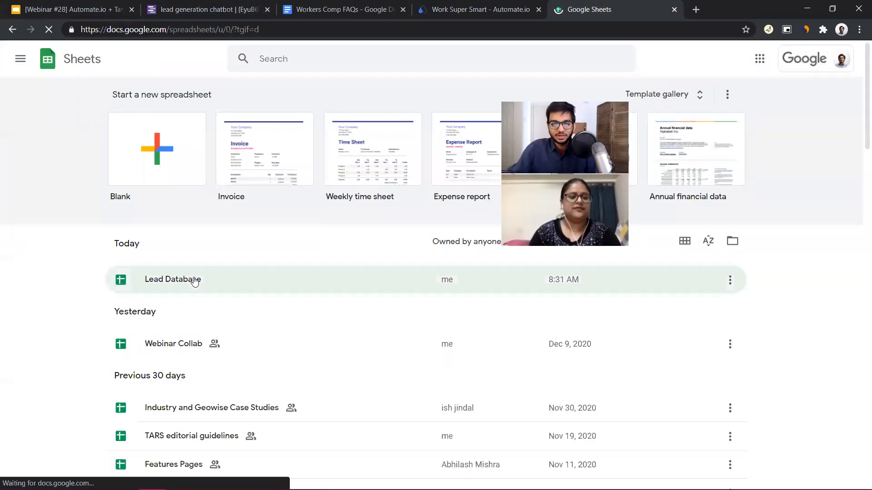
{"action": "left_click", "coordinate": [196, 280]}
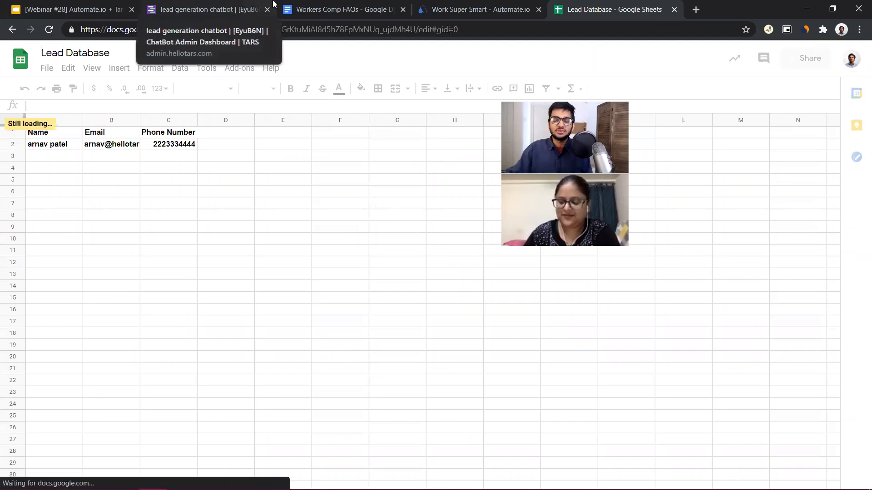
Look over the empty chatbot build view, the Automate.io homepage and the Lead Database spreadsheet
{"action": "left_click", "coordinate": [244, 4]}
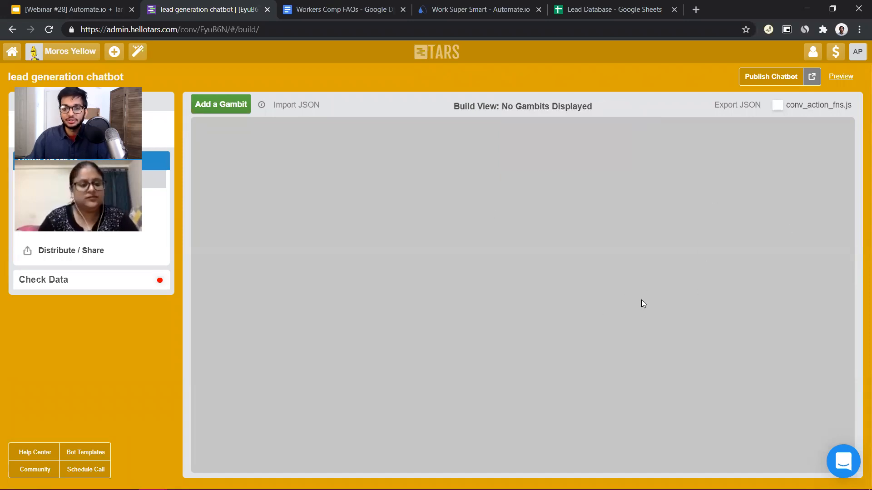
{"action": "left_click", "coordinate": [448, 8]}
{"action": "scroll", "coordinate": [620, 307], "scroll_direction": "up", "scroll_amount": 15}
{"action": "scroll", "coordinate": [593, 250], "scroll_direction": "up", "scroll_amount": 10}
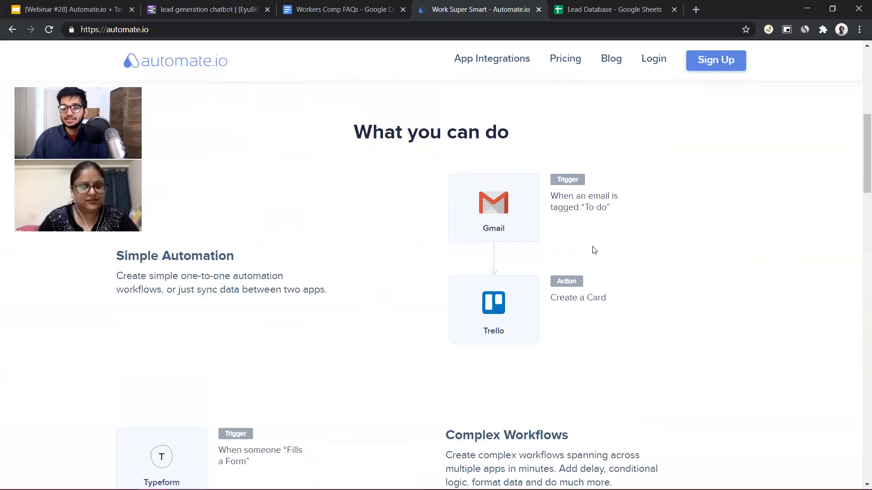
{"action": "left_click", "coordinate": [645, 6]}
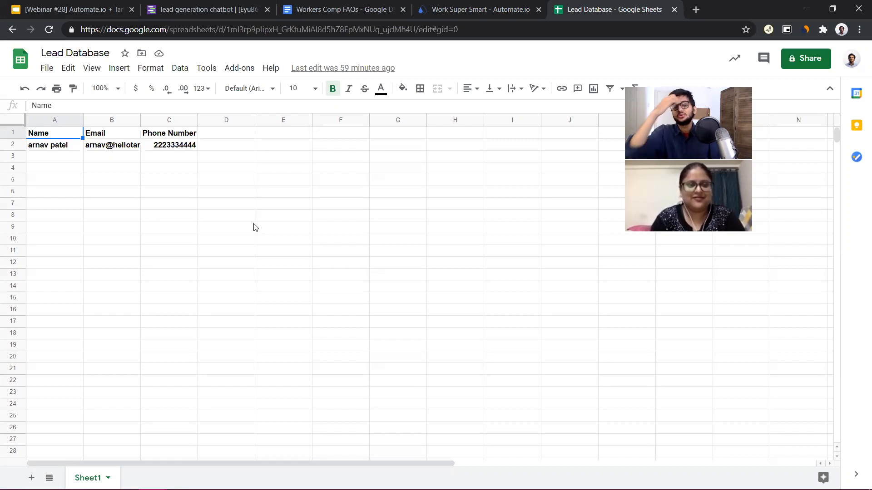
Switch to the TARS lead generation chatbot and add its first gambit
{"action": "left_click", "coordinate": [200, 6]}
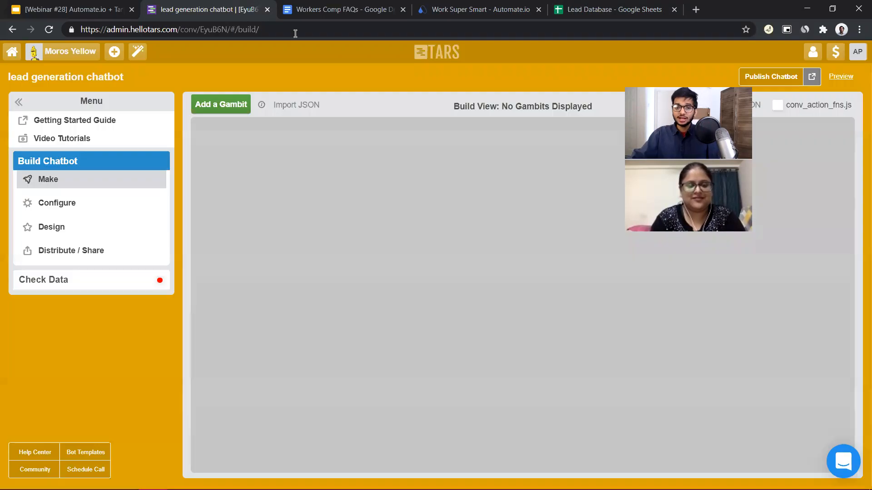
{"action": "left_click", "coordinate": [219, 104]}
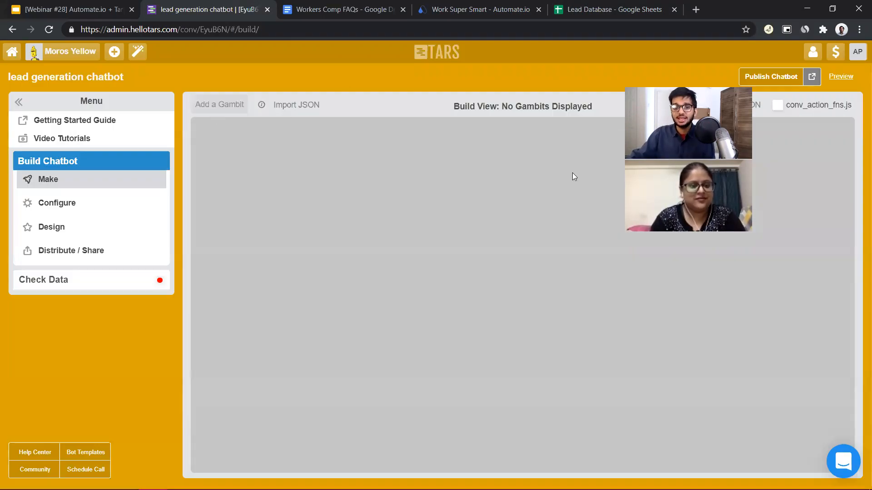
Switch to the Workers Comp FAQs document and delete the blank line above the first question
{"action": "left_click", "coordinate": [370, 5]}
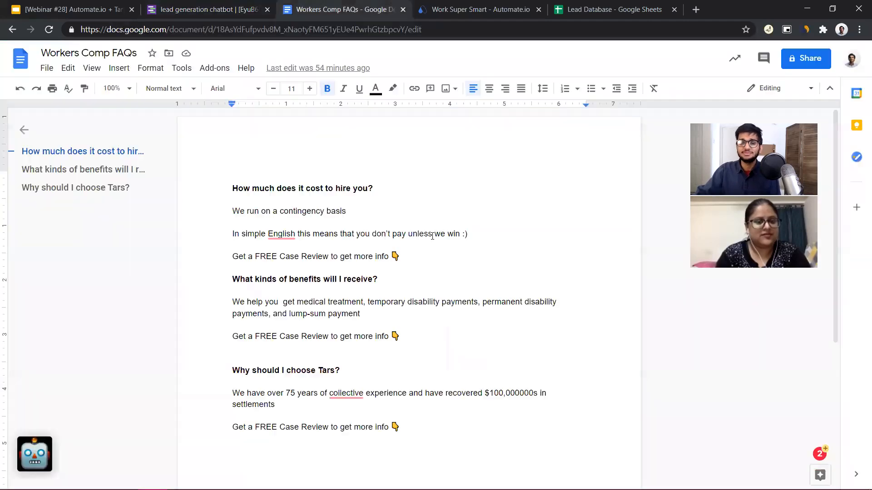
{"action": "left_click", "coordinate": [276, 159]}
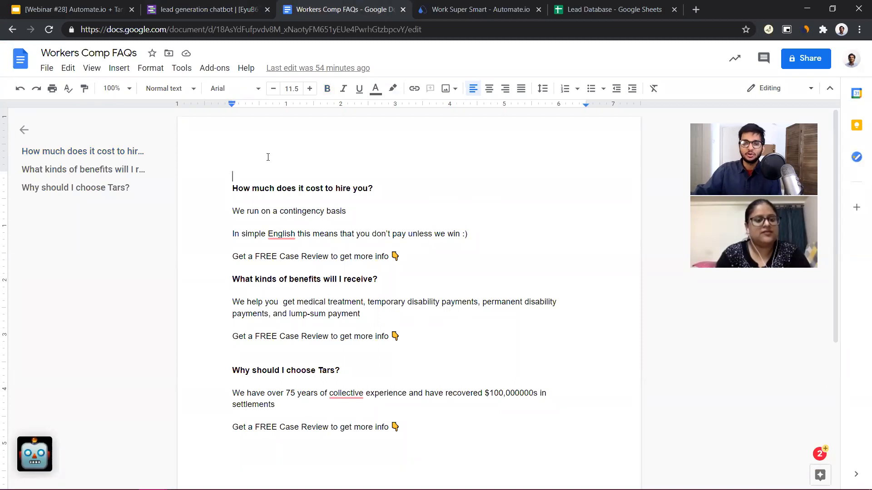
{"action": "key", "text": "Delete"}
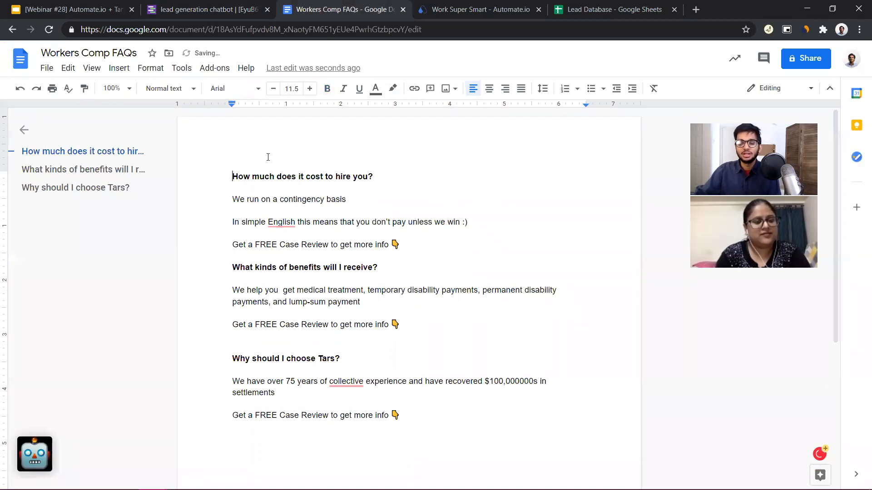
Return to the TARS chatbot, reposition the gambit on the build canvas, and view its settings without saving
{"action": "left_click", "coordinate": [191, 5]}
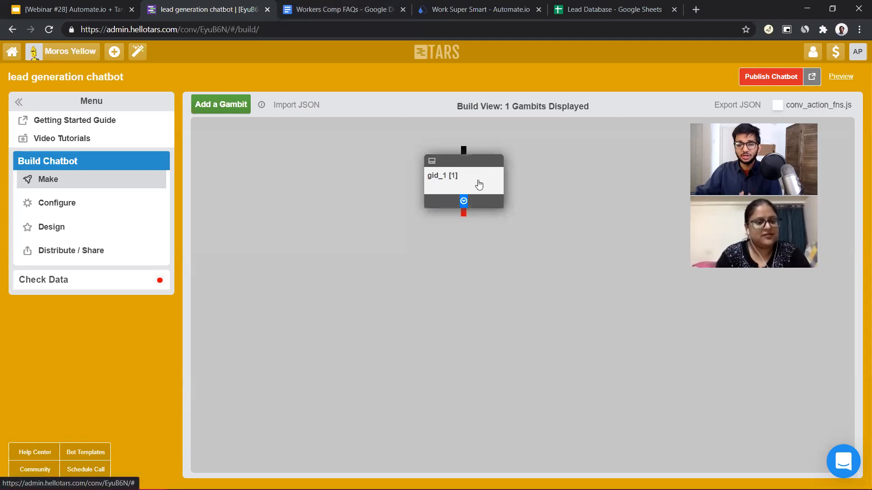
{"action": "left_click_drag", "start_coordinate": [480, 184], "coordinate": [494, 183]}
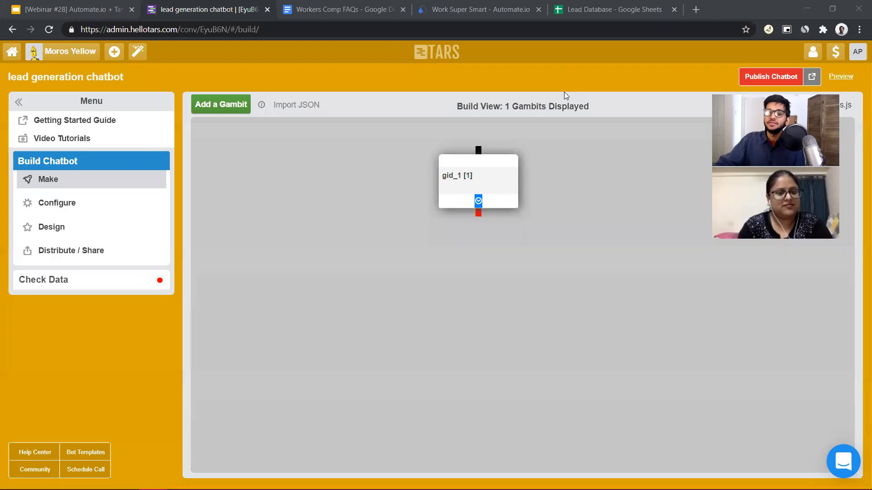
{"action": "left_click_drag", "start_coordinate": [465, 183], "coordinate": [449, 173]}
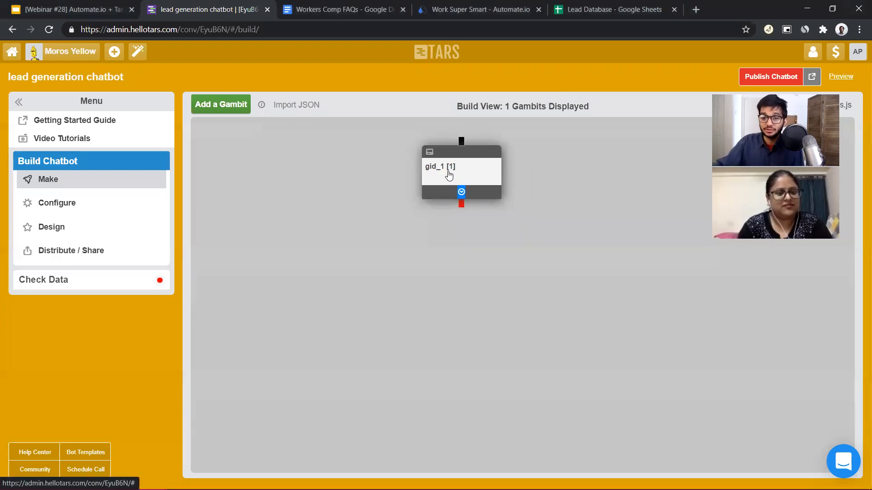
{"action": "double_click", "coordinate": [450, 174]}
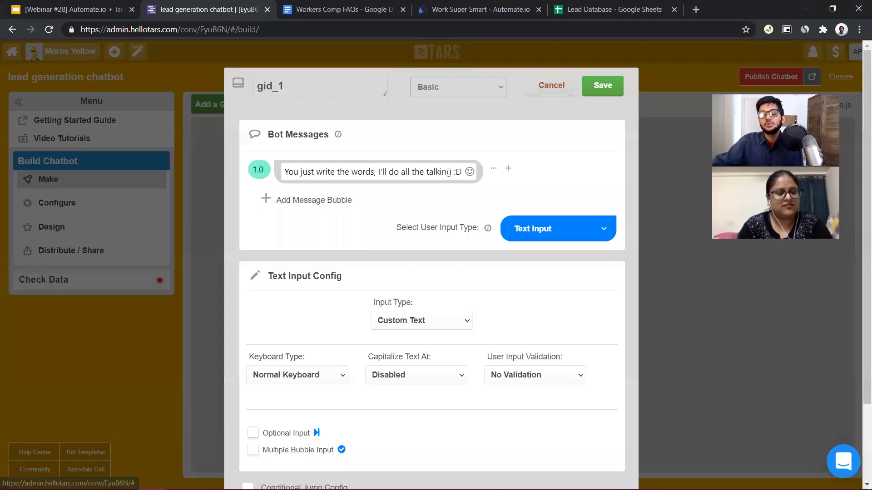
{"action": "left_click", "coordinate": [552, 86]}
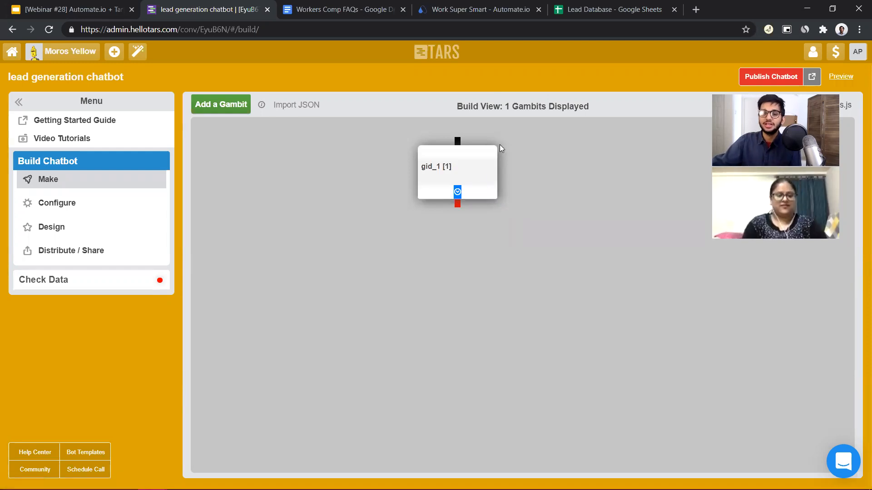
Rename the gambit as "intro" and replace its default bot message with "Hi there"
{"action": "left_click", "coordinate": [477, 178]}
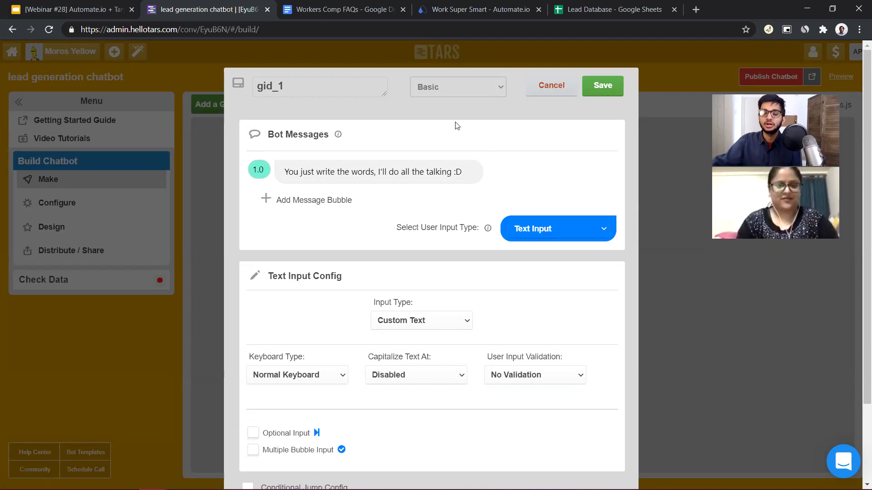
{"action": "left_click", "coordinate": [328, 86]}
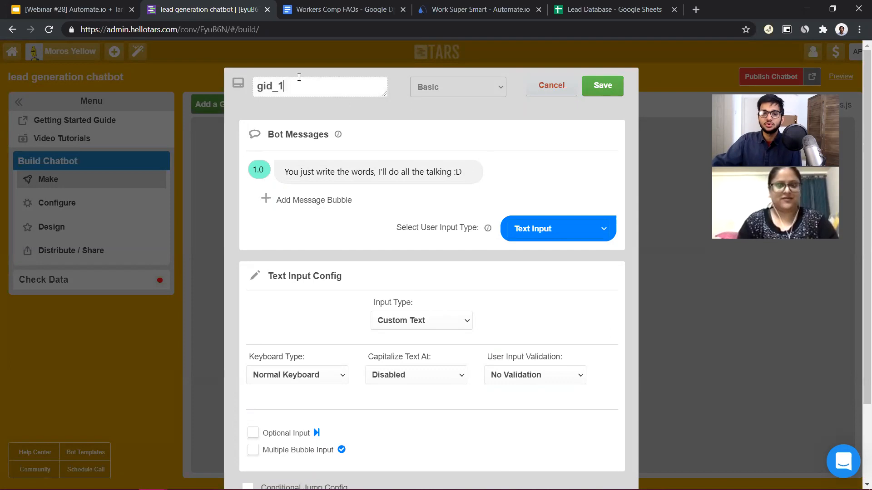
{"action": "double_click", "coordinate": [278, 90]}
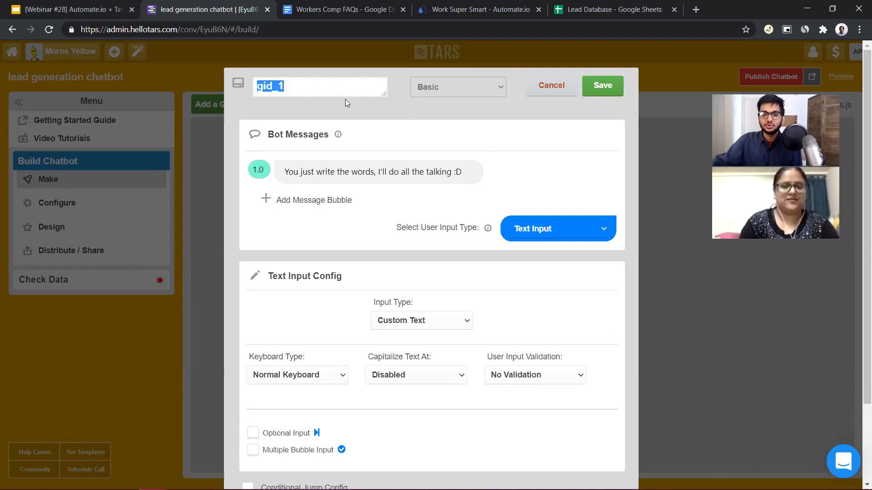
{"action": "type", "text": "intro"}
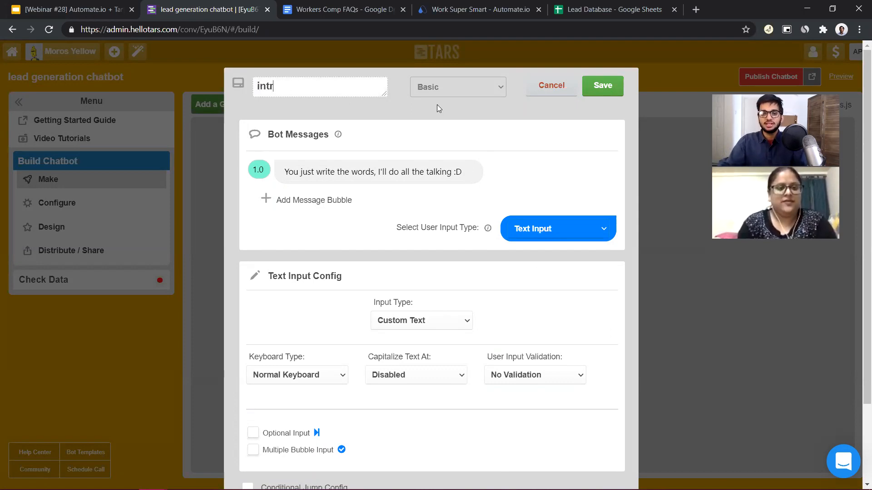
{"action": "left_click", "coordinate": [397, 171]}
{"action": "triple_click", "coordinate": [397, 172]}
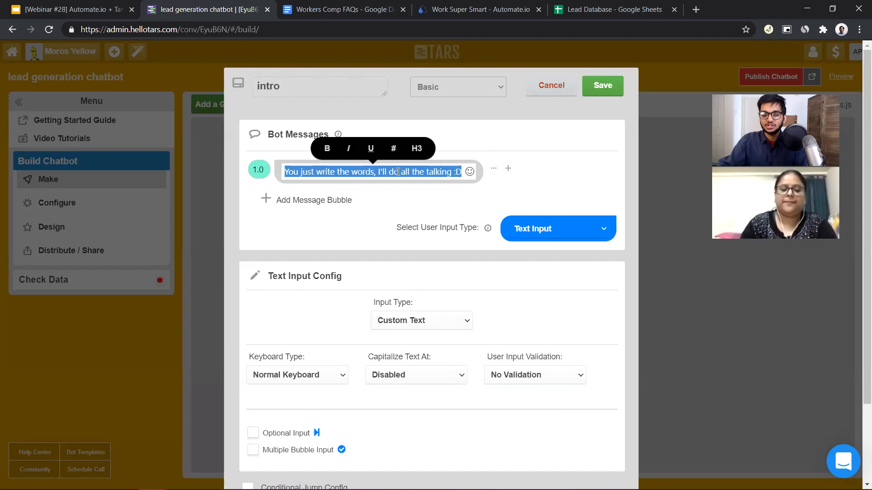
{"action": "type", "text": "Hi there"}
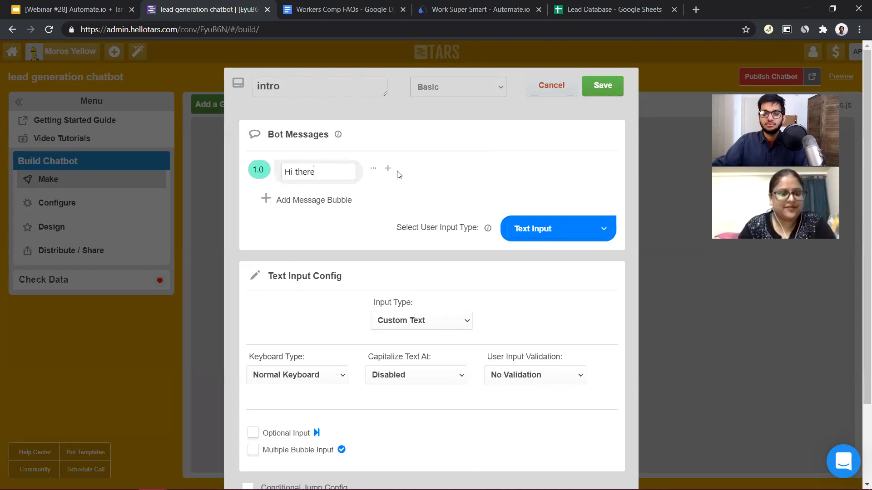
Add a second message bubble reading "Welcome to the Law offices of Tars and co."
{"action": "left_click", "coordinate": [337, 201]}
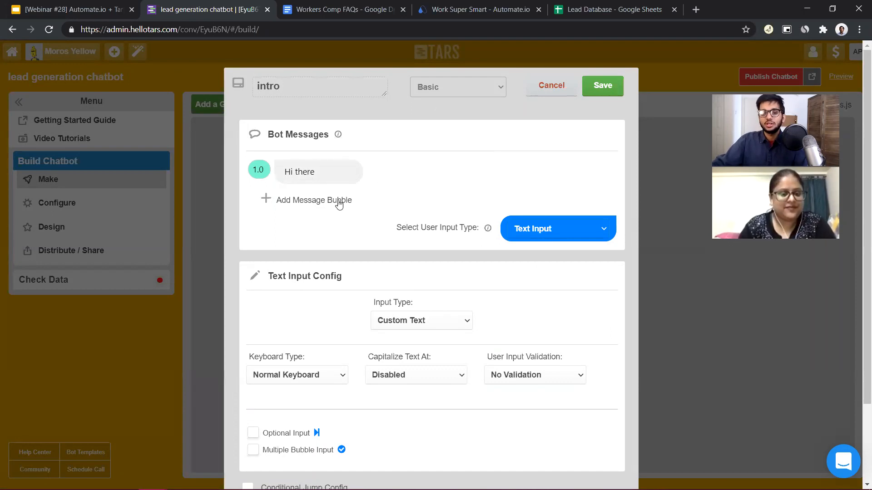
{"action": "type", "text": "WE"}
{"action": "type", "text": "lcome to the law offi"}
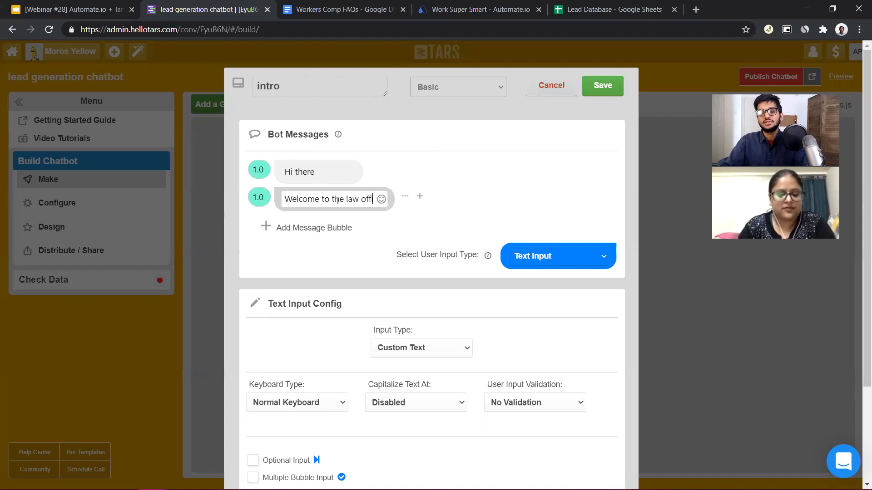
{"action": "type", "text": "ces of Tar"}
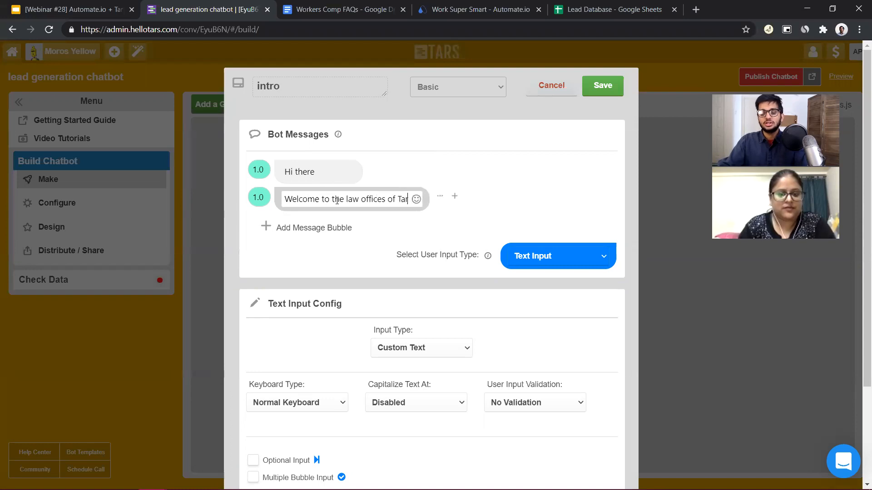
{"action": "type", "text": "s and co."}
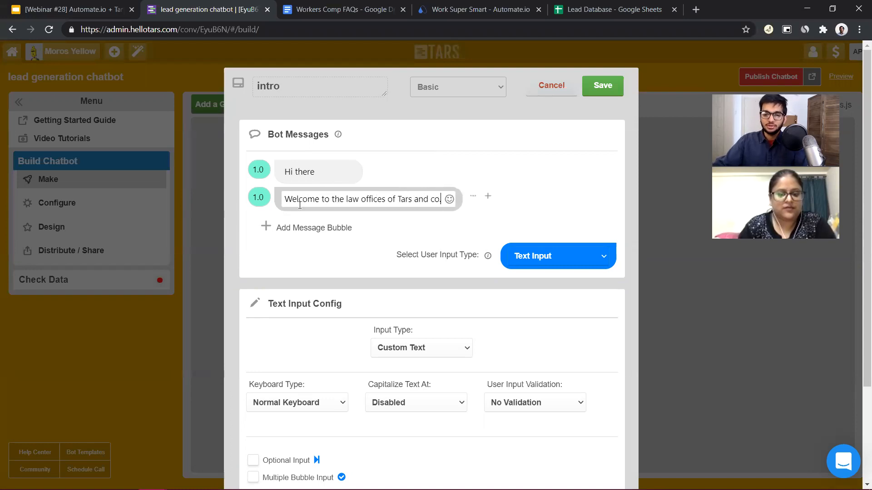
{"action": "left_click", "coordinate": [351, 200]}
{"action": "key", "text": "BackSpace"}
{"action": "type", "text": "L"}
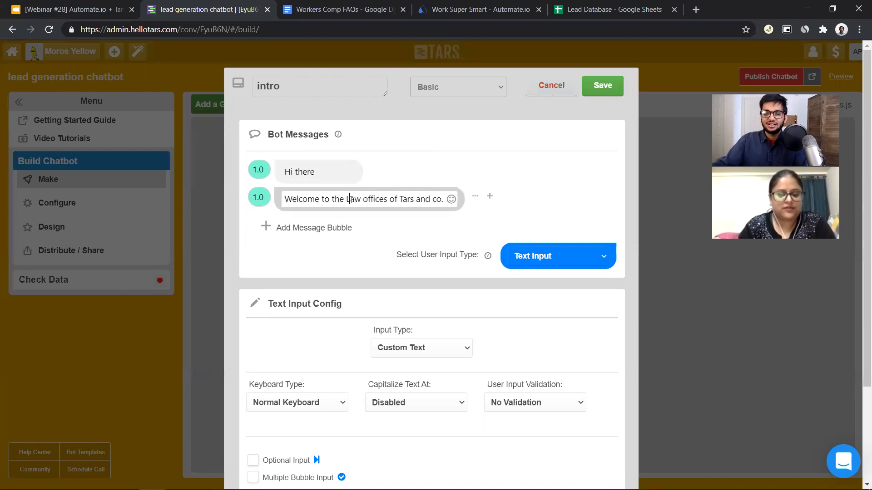
Add a third message bubble reading "WE will help you with whatever legal services you need"
{"action": "left_click", "coordinate": [315, 229]}
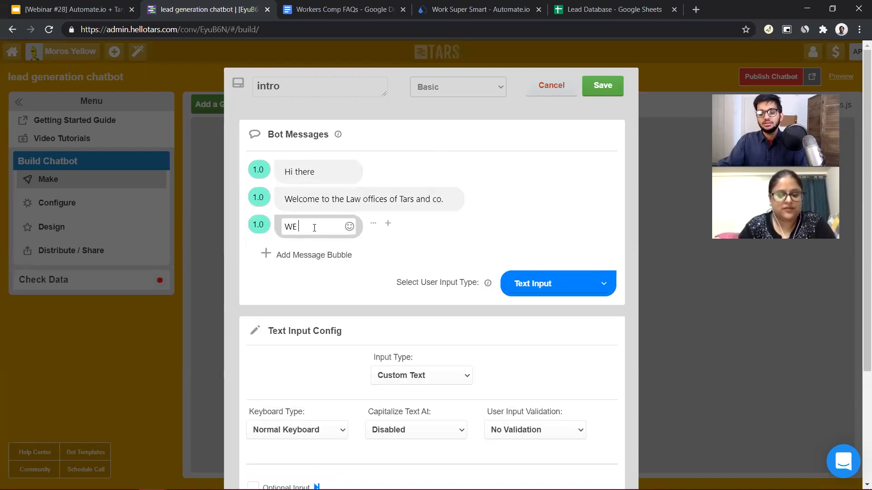
{"action": "type", "text": "WE will help you with wha"}
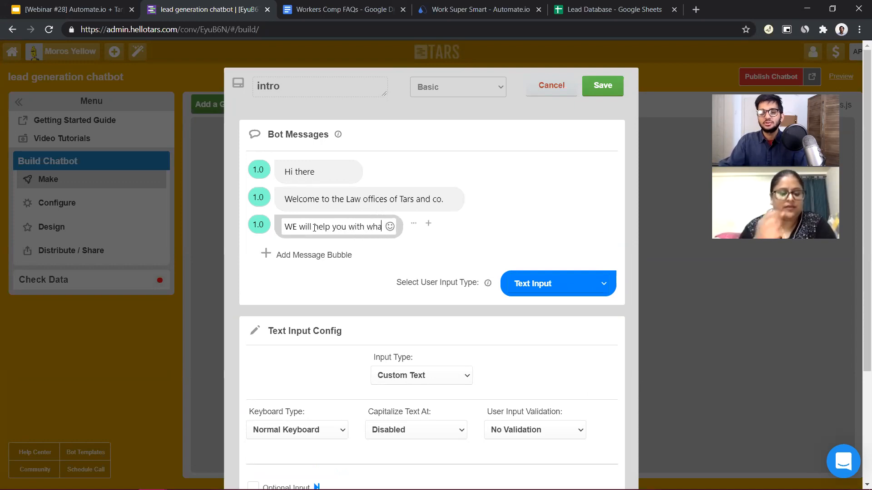
{"action": "type", "text": "tever leg"}
{"action": "type", "text": "al "}
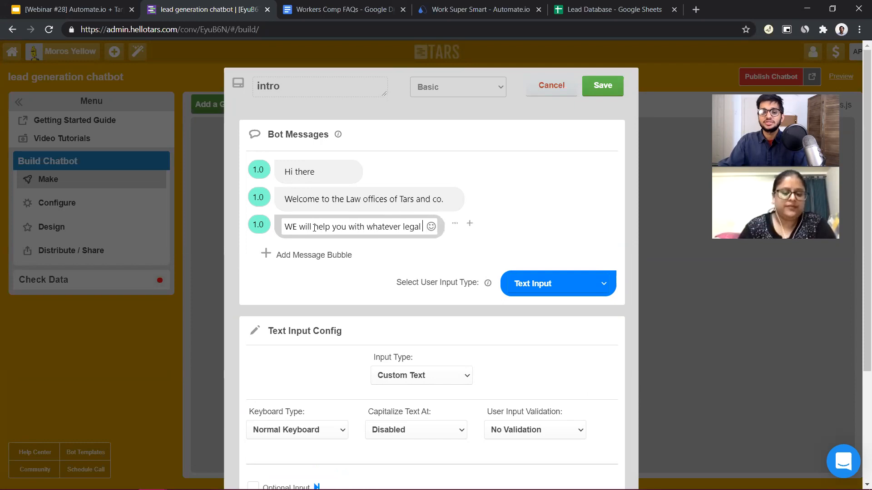
{"action": "type", "text": "services"}
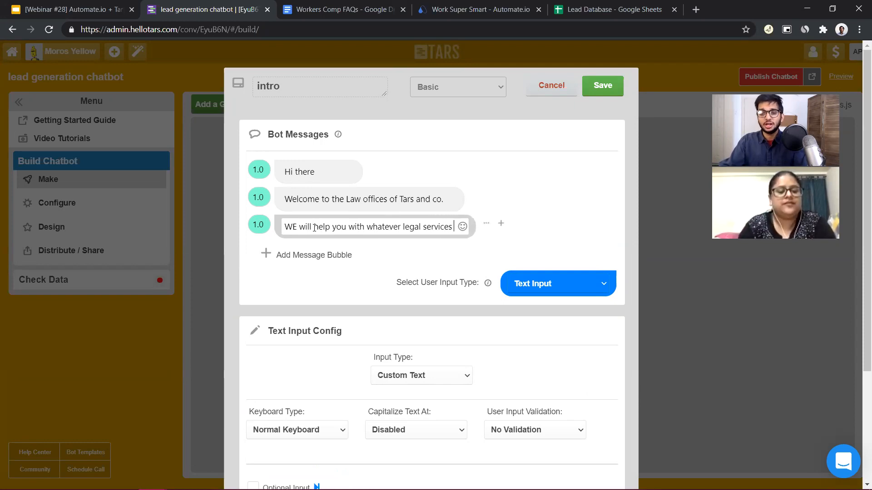
{"action": "left_click", "coordinate": [317, 10]}
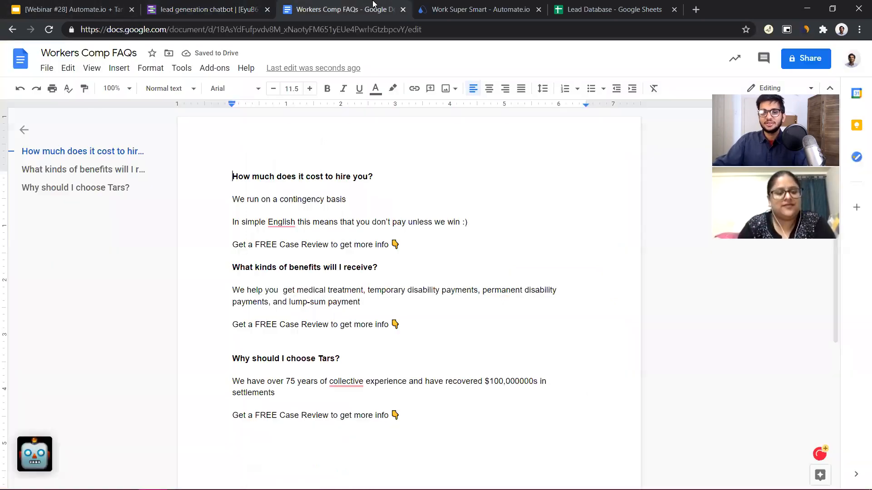
{"action": "left_click", "coordinate": [258, 6]}
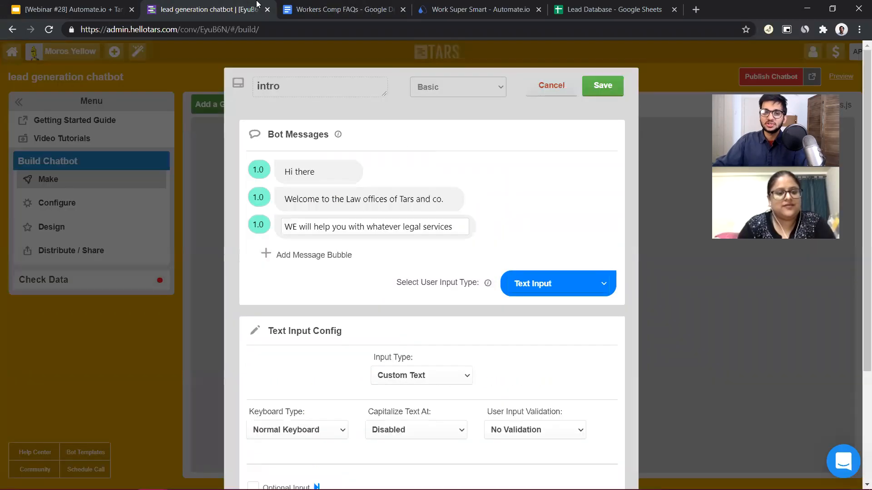
{"action": "type", "text": "you"}
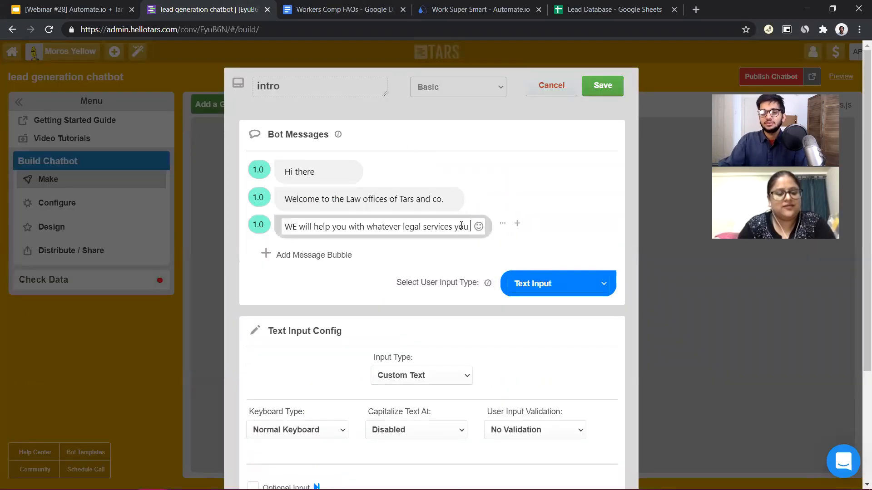
{"action": "type", "text": " need"}
Add a fourth message bubble reading "How can I help you today?" and correct "WE" to "We" in the third bubble
{"action": "left_click", "coordinate": [305, 254]}
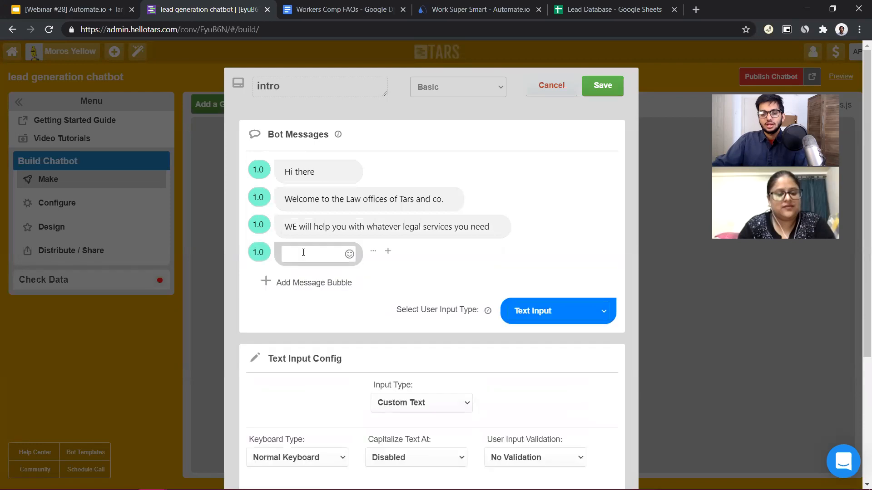
{"action": "type", "text": "How can I help"}
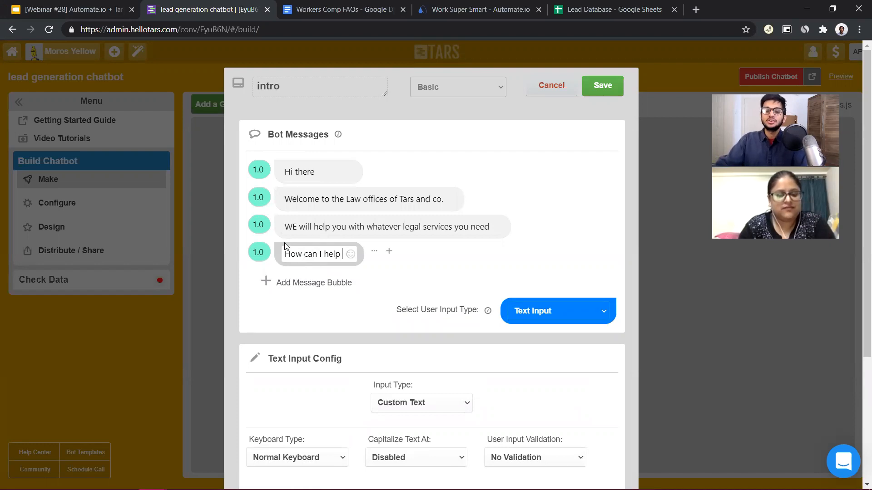
{"action": "left_click", "coordinate": [296, 225]}
{"action": "key", "text": "BackSpace"}
{"action": "type", "text": "e"}
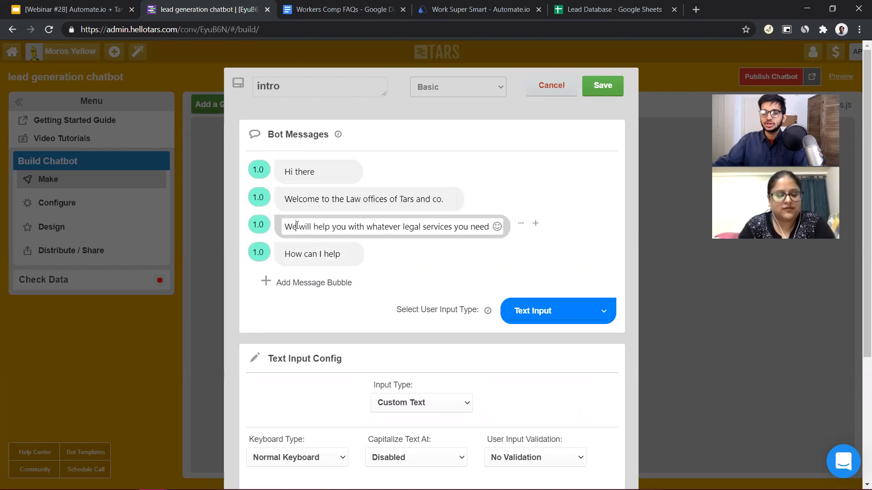
{"action": "left_click", "coordinate": [344, 259]}
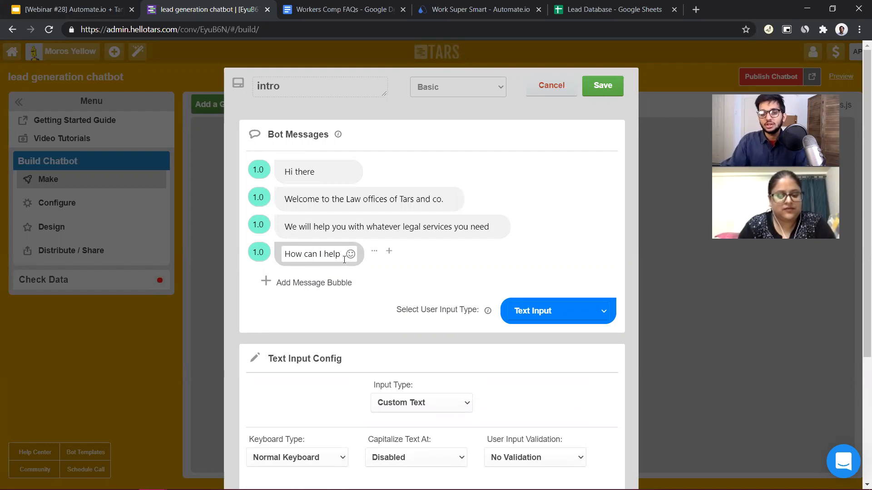
{"action": "type", "text": "you today?"}
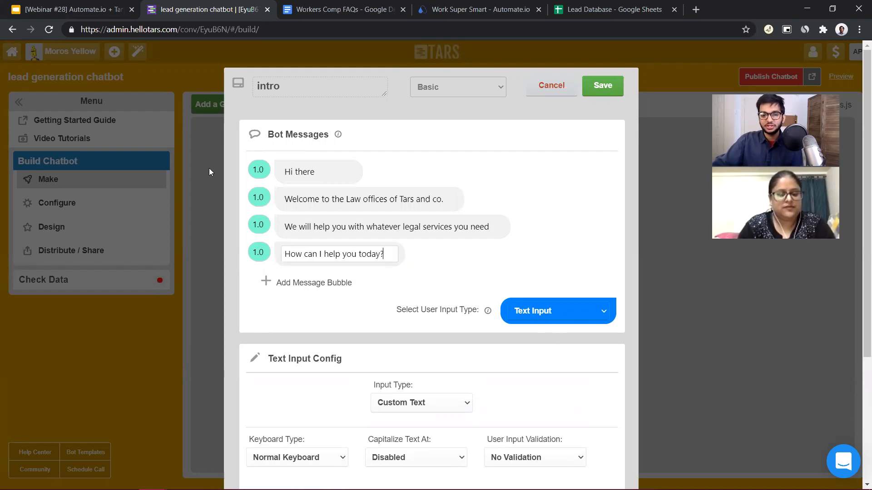
Set the delay of the second, third and fourth message bubbles to 2.0
{"action": "left_click_drag", "start_coordinate": [256, 200], "coordinate": [251, 199]}
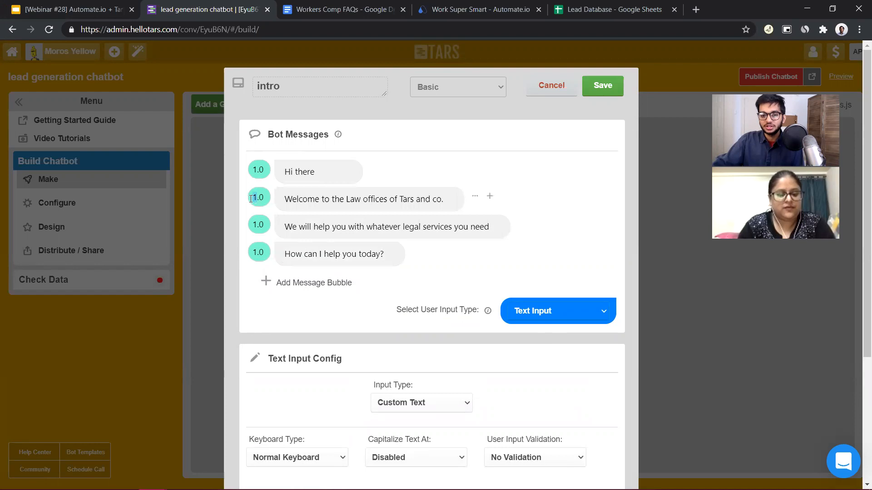
{"action": "type", "text": "22"}
{"action": "left_click_drag", "start_coordinate": [256, 255], "coordinate": [251, 253]}
{"action": "type", "text": "2"}
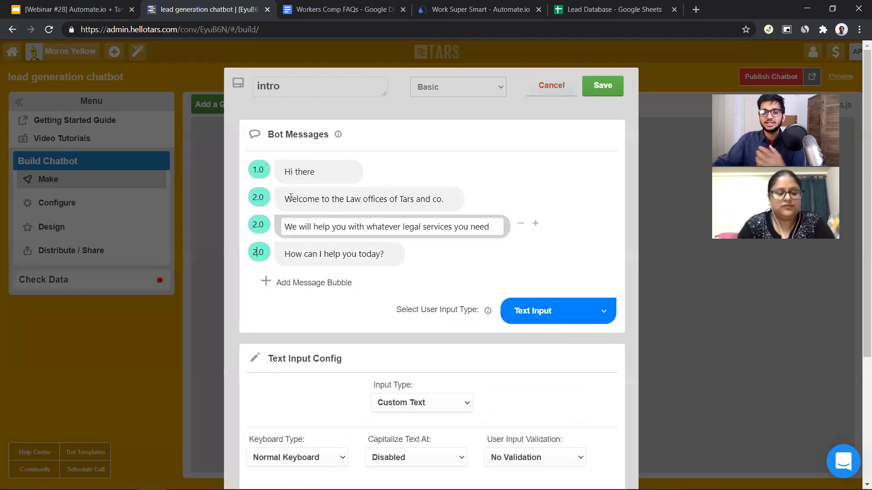
{"action": "left_click", "coordinate": [449, 199]}
{"action": "left_click_drag", "start_coordinate": [449, 199], "coordinate": [252, 204]}
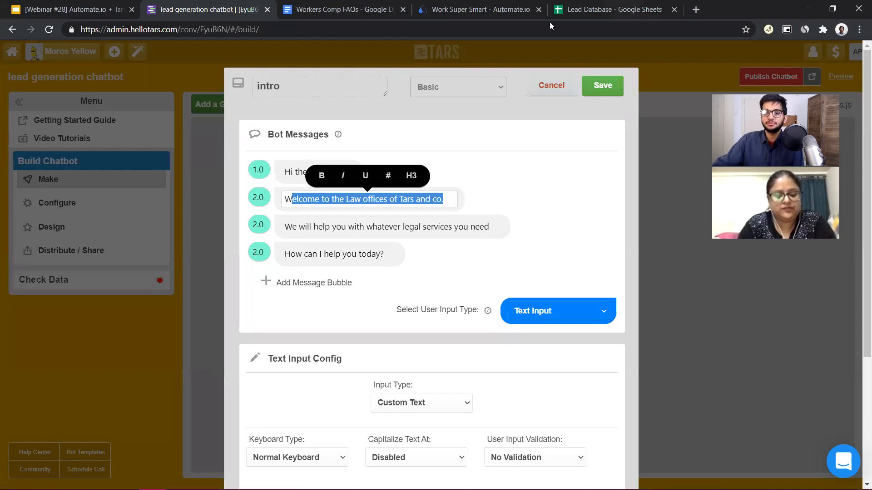
Change the gambit's user input type to Buttons and add a second button option
{"action": "left_click", "coordinate": [566, 310]}
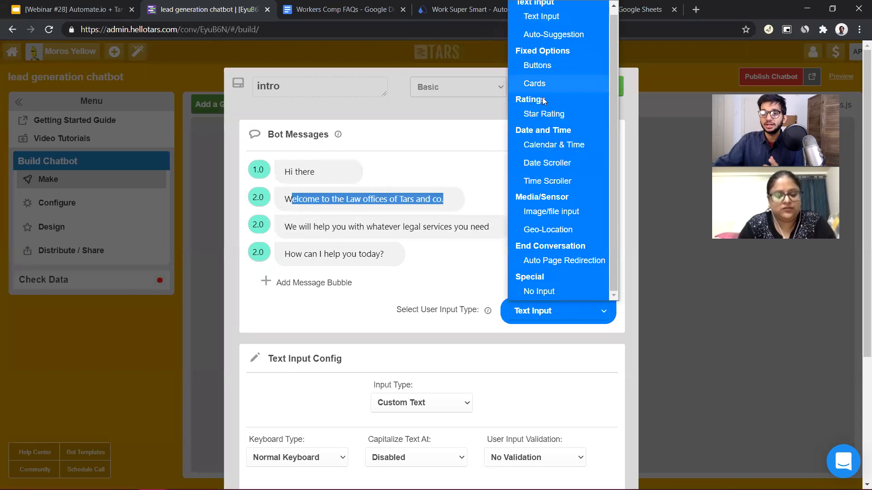
{"action": "left_click", "coordinate": [543, 100]}
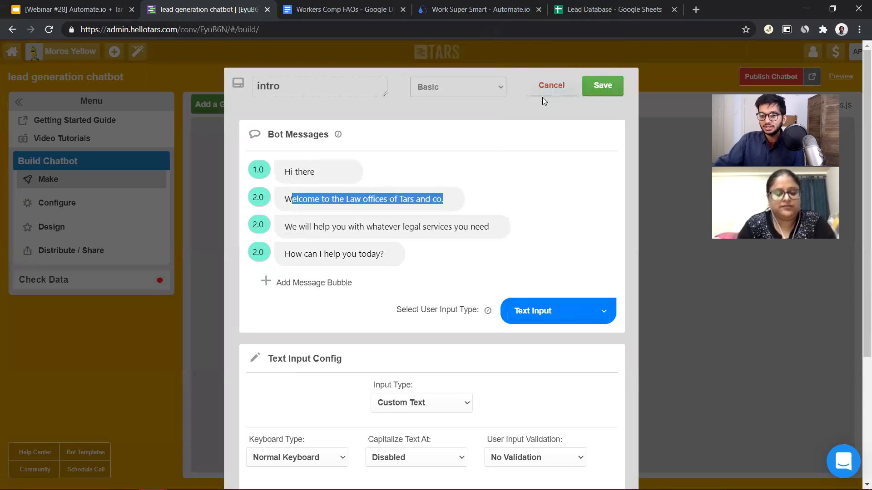
{"action": "left_click", "coordinate": [533, 70]}
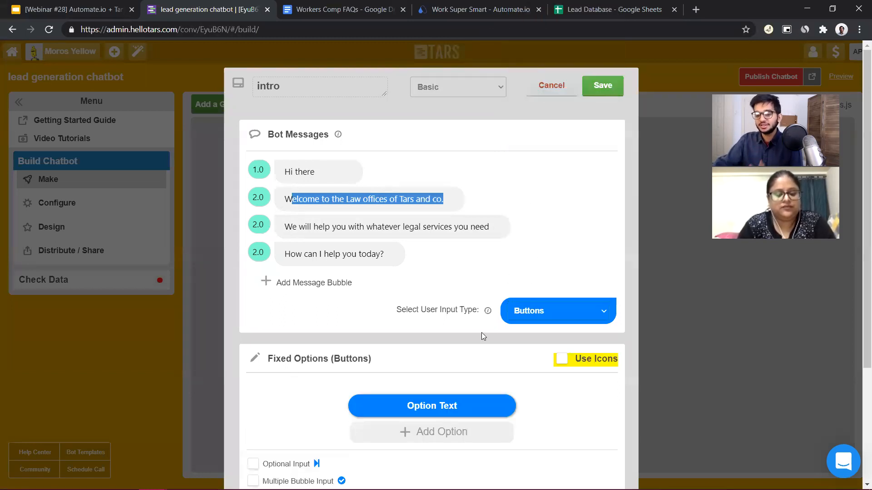
{"action": "left_click", "coordinate": [443, 405]}
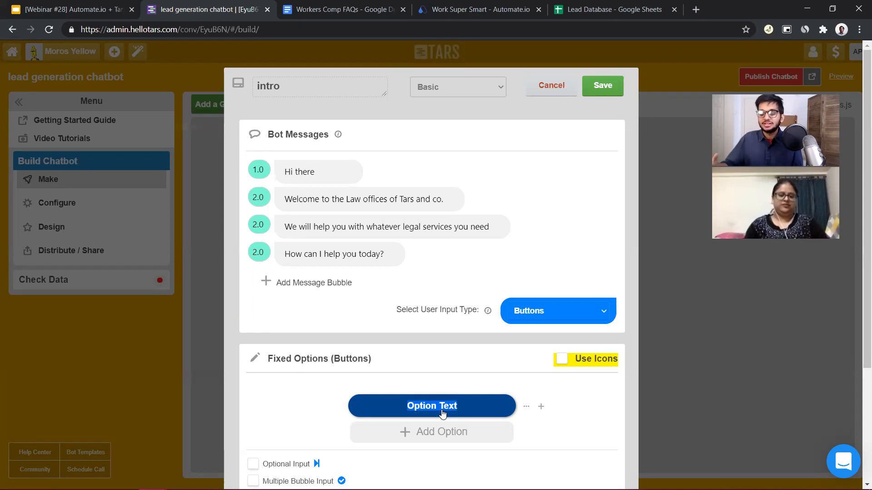
{"action": "left_click", "coordinate": [451, 431]}
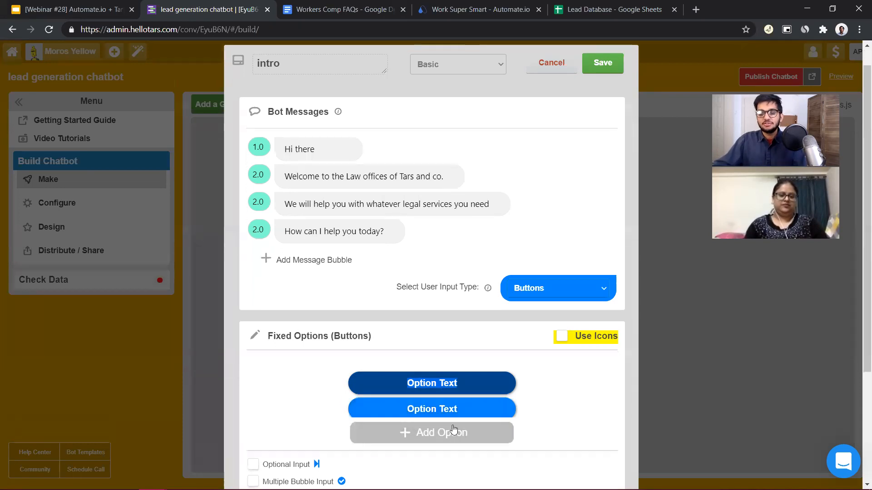
Label the first button option "Book a consultation"
{"action": "left_click", "coordinate": [437, 383]}
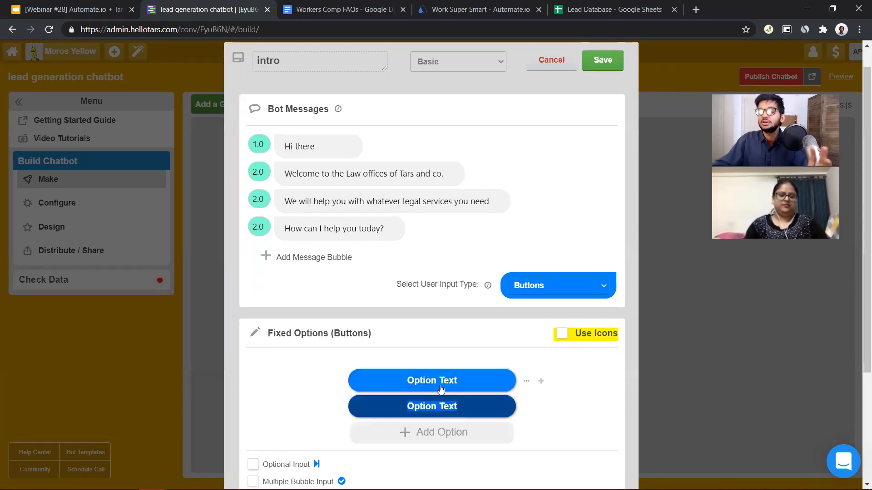
{"action": "triple_click", "coordinate": [437, 387]}
{"action": "type", "text": "Book"}
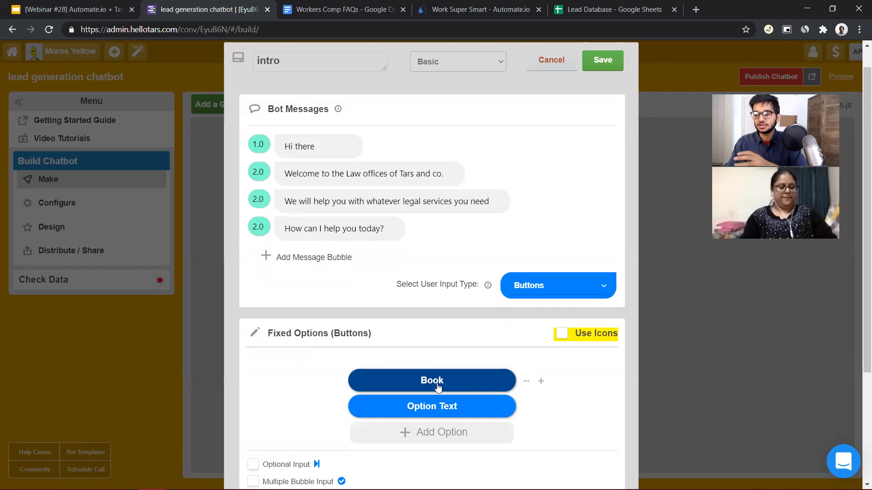
{"action": "type", "text": "a"}
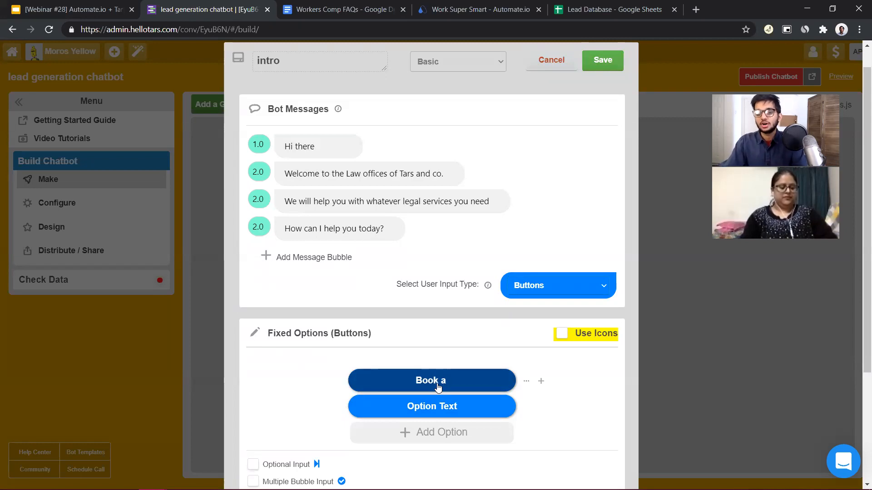
{"action": "type", "text": " consultation"}
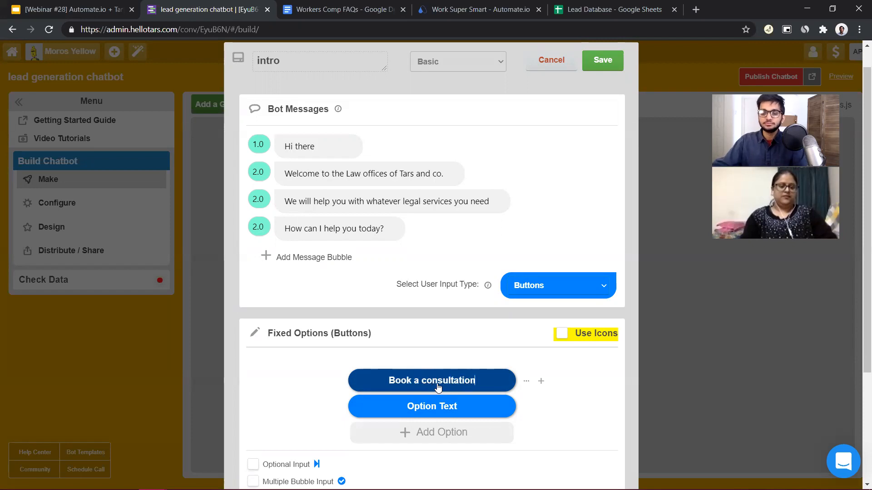
{"action": "left_click", "coordinate": [442, 412]}
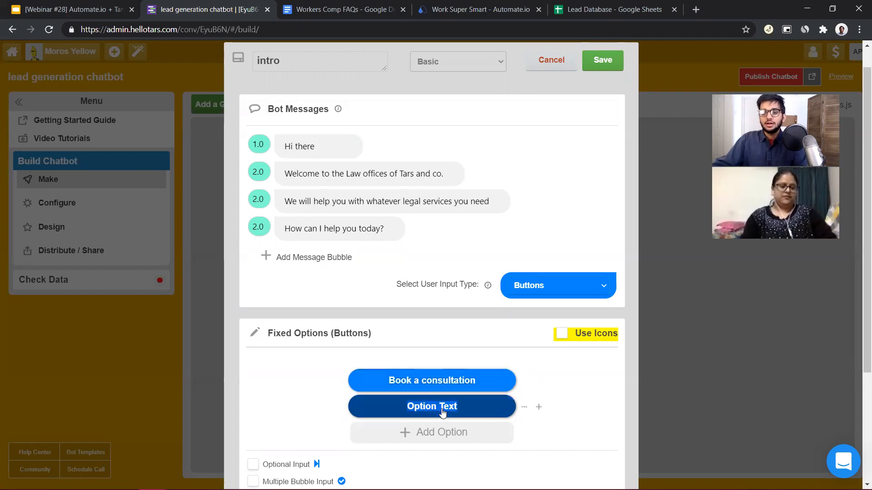
{"action": "type", "text": "I have a question"}
{"action": "key", "text": "BackSpace"}
{"action": "key", "text": "BackSpace"}
{"action": "key", "text": "BackSpace"}
{"action": "key", "text": "BackSpace"}
{"action": "key", "text": "BackSpace"}
{"action": "key", "text": "BackSpace"}
{"action": "key", "text": "BackSpace"}
{"action": "key", "text": "BackSpace"}
{"action": "key", "text": "BackSpace"}
{"action": "key", "text": "BackSpace"}
{"action": "key", "text": "BackSpace"}
{"action": "key", "text": "BackSpace"}
{"action": "key", "text": "BackSpace"}
{"action": "key", "text": "BackSpace"}
{"action": "key", "text": "BackSpace"}
{"action": "key", "text": "BackSpace"}
{"action": "key", "text": "BackSpace"}
{"action": "type", "text": "FAQs"}
{"action": "key", "text": "BackSpace"}
{"action": "key", "text": "BackSpace"}
{"action": "key", "text": "BackSpace"}
{"action": "key", "text": "BackSpace"}
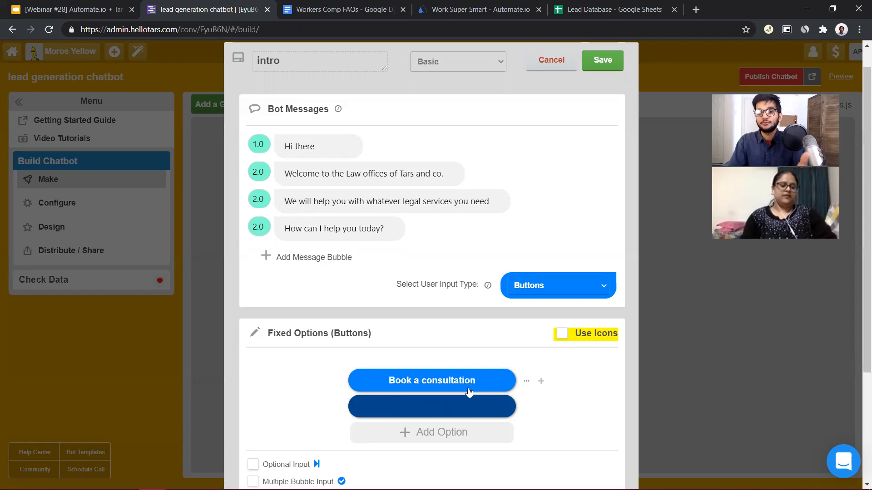
Reword the first button option as "I want to book a consultation"
{"action": "left_click", "coordinate": [388, 384]}
{"action": "type", "text": "I want to"}
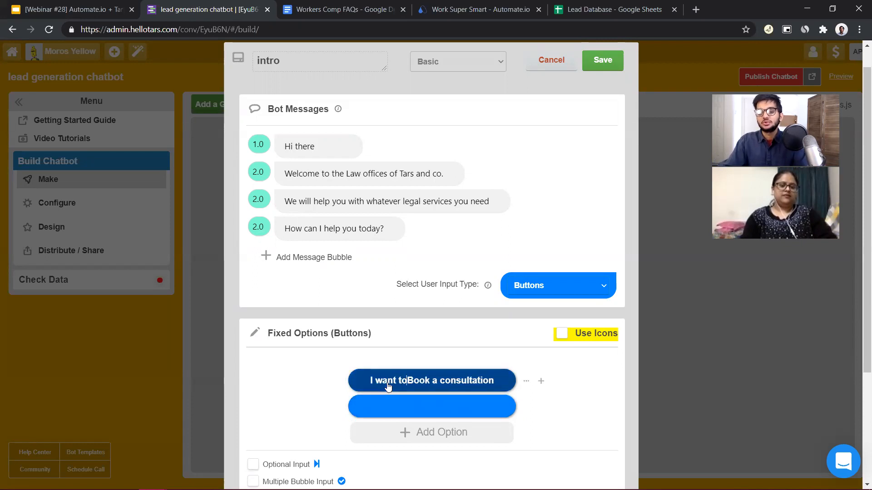
{"action": "key", "text": "Delete"}
{"action": "type", "text": "b"}
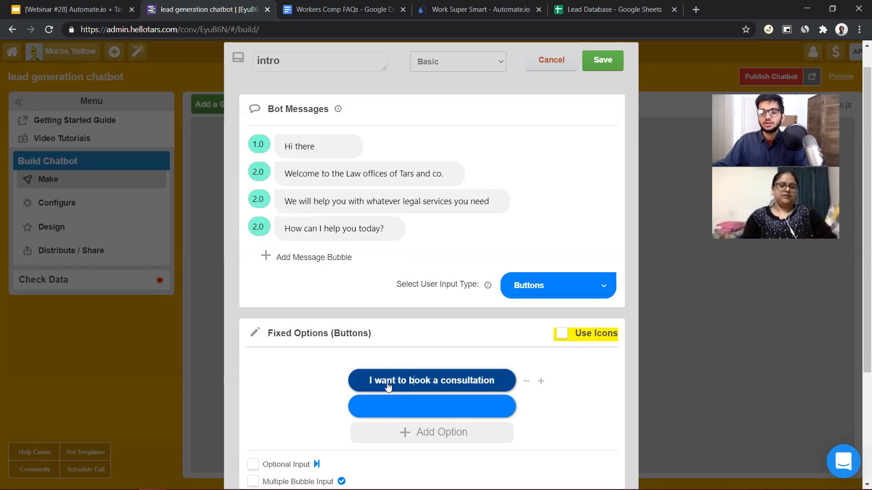
Label the second button option "I want to ask a question" and save the intro gambit
{"action": "left_click", "coordinate": [441, 405]}
{"action": "type", "text": "I want to ask a qu"}
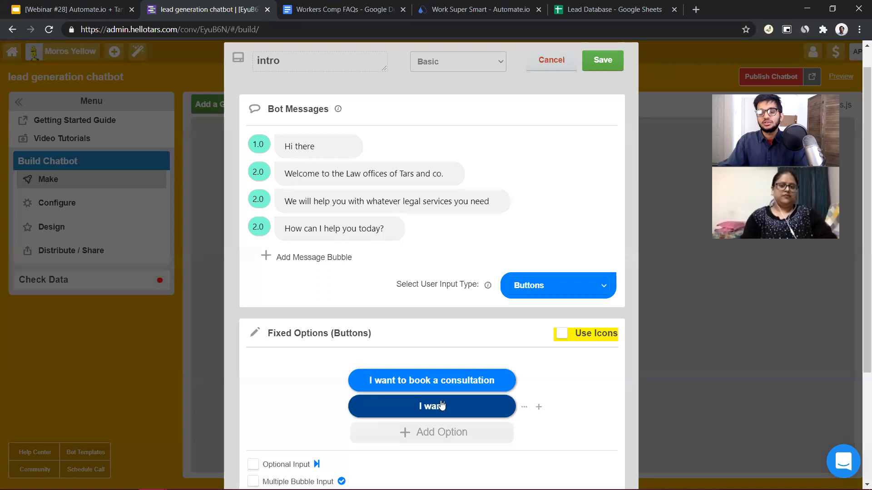
{"action": "type", "text": "estion"}
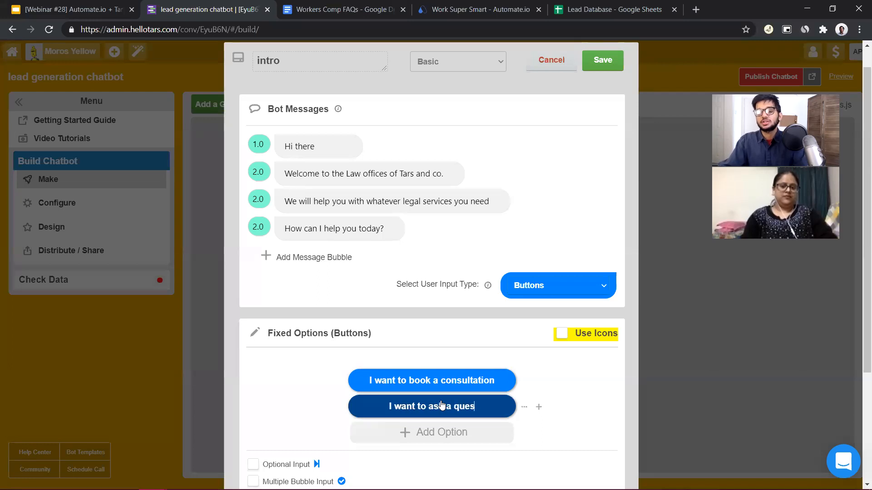
{"action": "left_click", "coordinate": [603, 75]}
{"action": "left_click", "coordinate": [477, 163]}
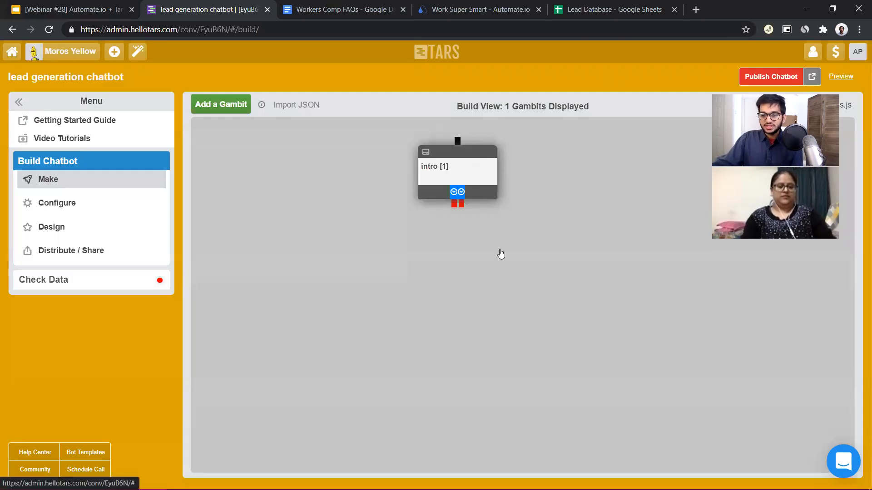
{"action": "left_click", "coordinate": [604, 85]}
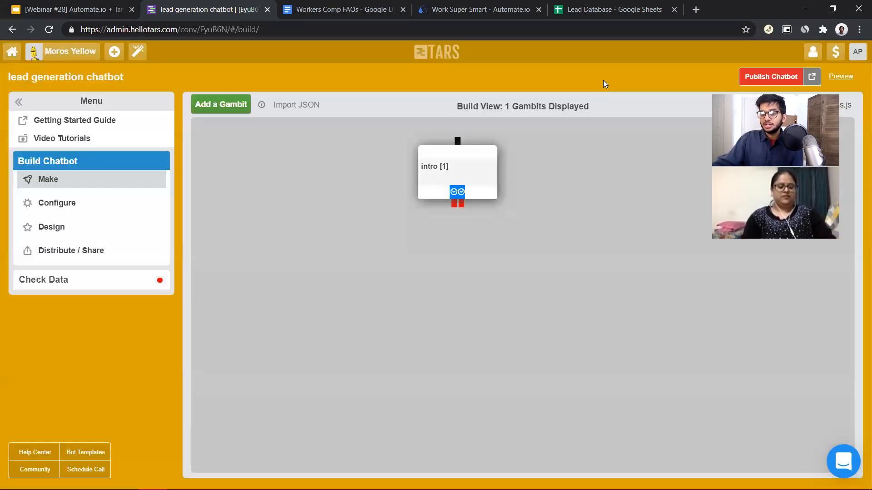
Move the intro gambit slightly left and down on the build canvas and reopen its settings
{"action": "left_click_drag", "start_coordinate": [476, 177], "coordinate": [431, 188]}
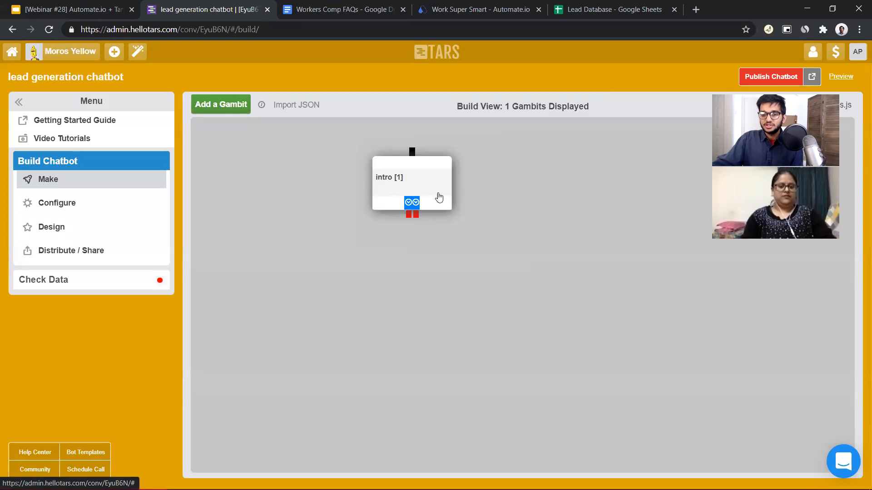
{"action": "mouse_move", "coordinate": [410, 217]}
{"action": "left_mouse_down"}
{"action": "mouse_move", "coordinate": [261, 266]}
{"action": "mouse_move", "coordinate": [400, 221]}
{"action": "left_mouse_up"}
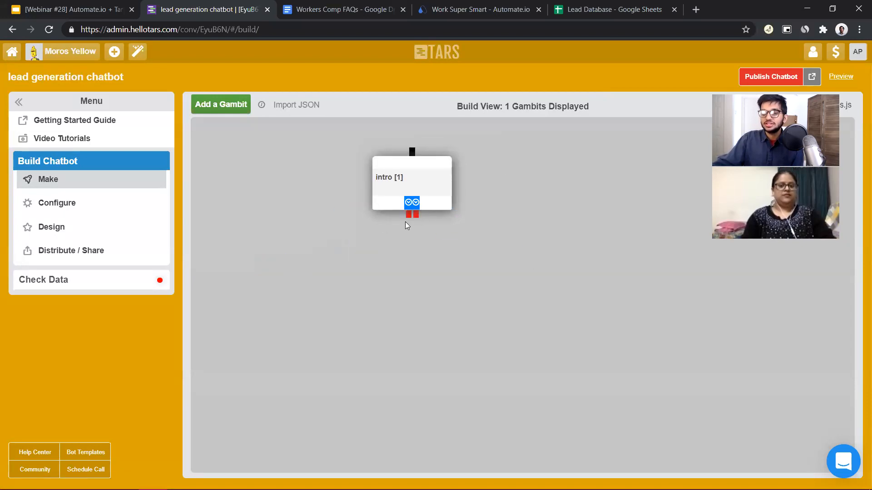
{"action": "left_click", "coordinate": [416, 190]}
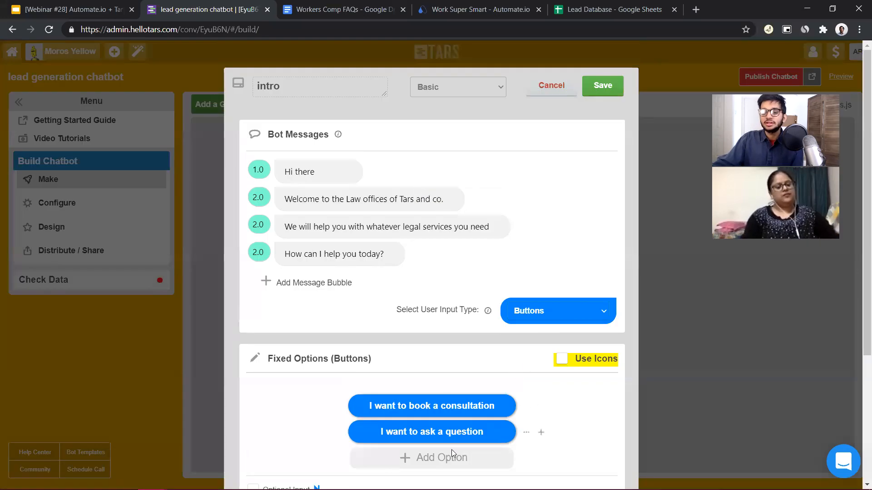
Save the intro gambit and reposition it near the upper middle of the build canvas
{"action": "left_click", "coordinate": [592, 86]}
{"action": "left_click_drag", "start_coordinate": [409, 214], "coordinate": [423, 260]}
{"action": "left_click_drag", "start_coordinate": [300, 276], "coordinate": [310, 298]}
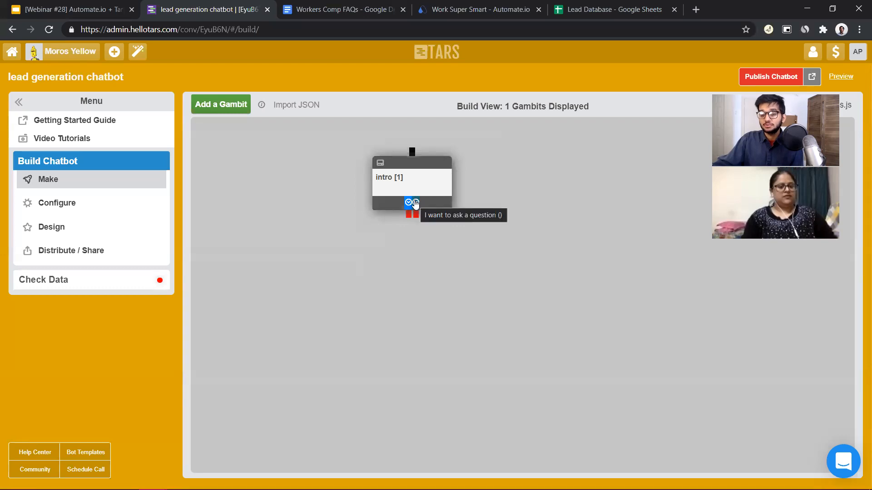
{"action": "left_click_drag", "start_coordinate": [407, 199], "coordinate": [382, 169]}
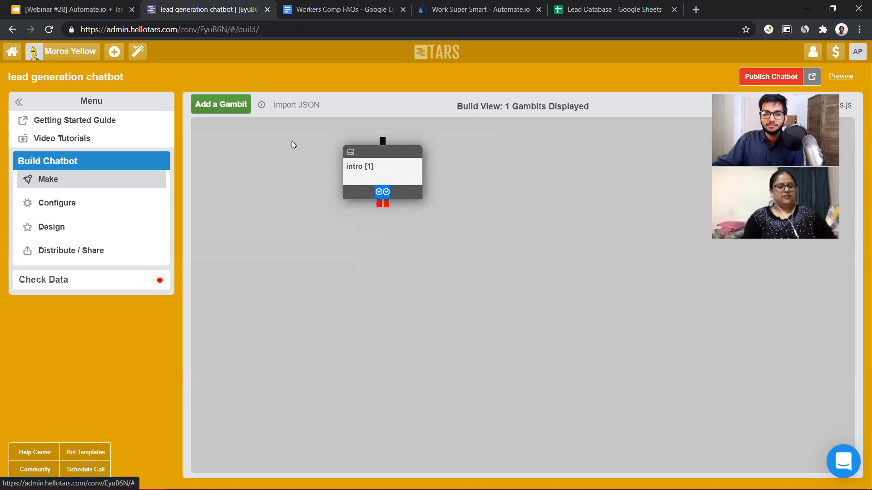
Add a second gambit below intro and connect the "I want to book a consultation" option to it
{"action": "left_click", "coordinate": [221, 112]}
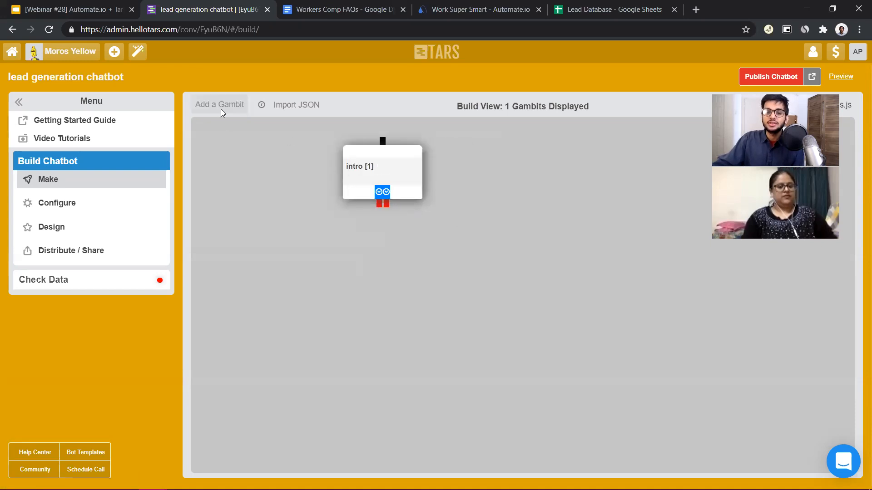
{"action": "left_click_drag", "start_coordinate": [245, 166], "coordinate": [369, 295]}
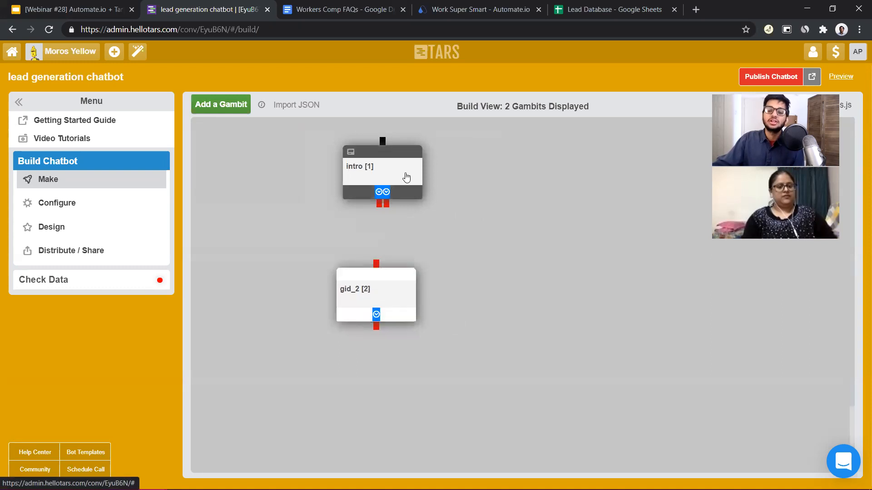
{"action": "left_click_drag", "start_coordinate": [407, 179], "coordinate": [412, 178]}
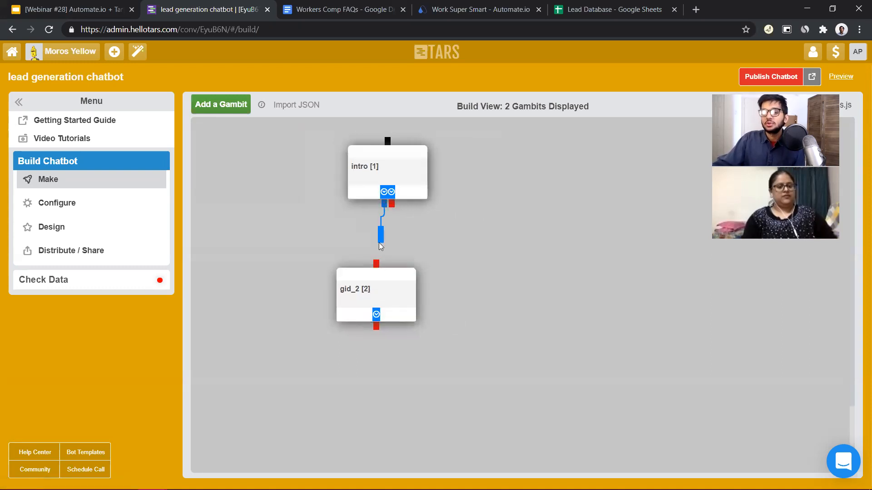
{"action": "left_click_drag", "start_coordinate": [380, 266], "coordinate": [377, 272]}
{"action": "left_click_drag", "start_coordinate": [386, 303], "coordinate": [387, 290]}
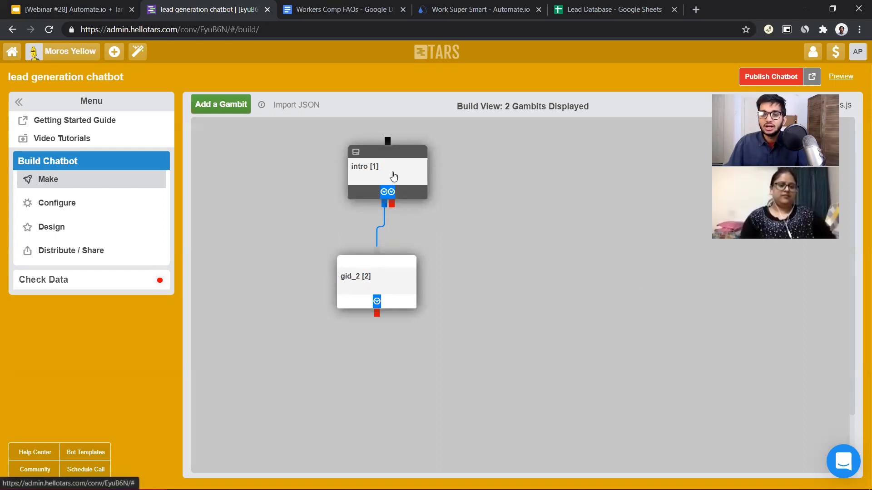
Switch to the Lead Database spreadsheet, change the Email header in B1 to "Query" and select row 2
{"action": "left_click", "coordinate": [415, 199]}
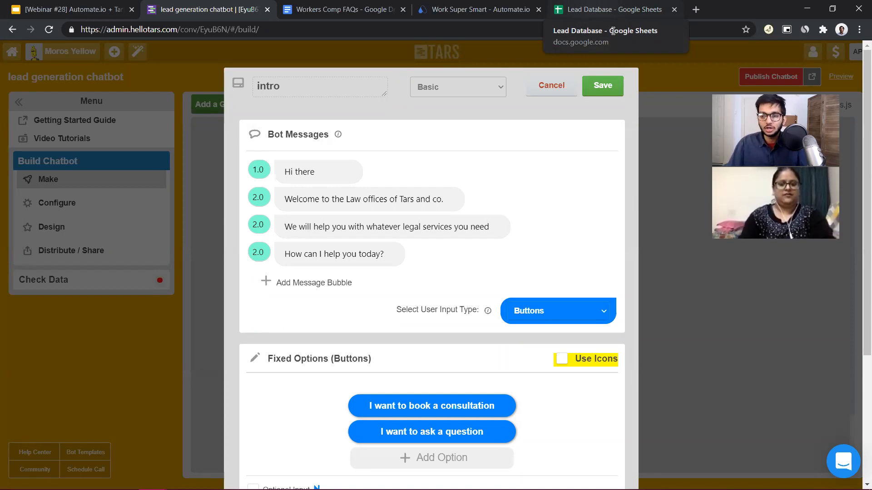
{"action": "left_click", "coordinate": [587, 18]}
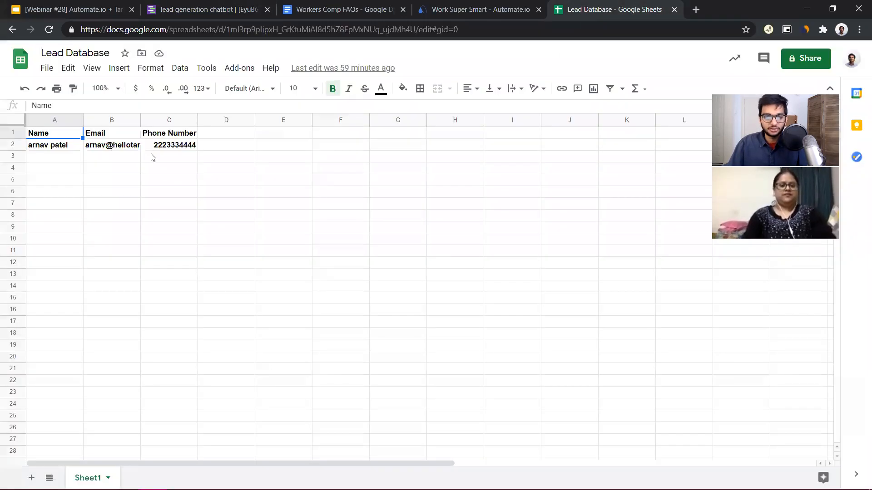
{"action": "left_click", "coordinate": [181, 137]}
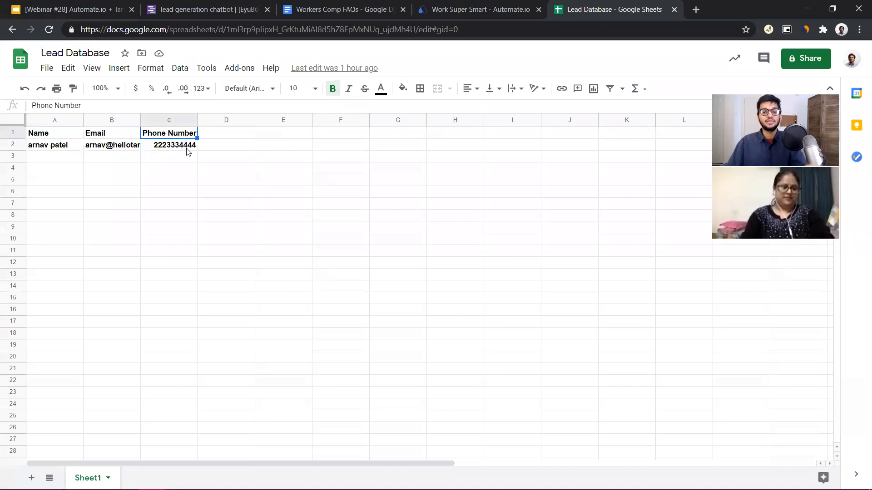
{"action": "left_click", "coordinate": [116, 138]}
{"action": "type", "text": "Query"}
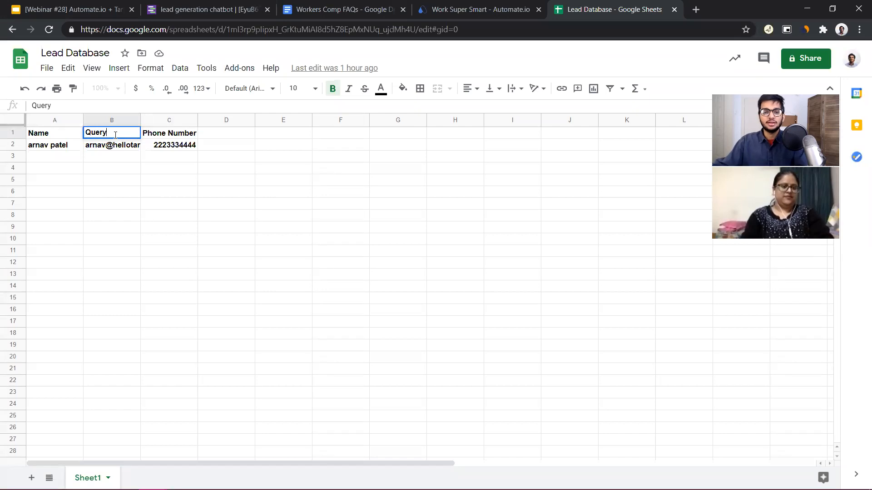
{"action": "left_click", "coordinate": [20, 147]}
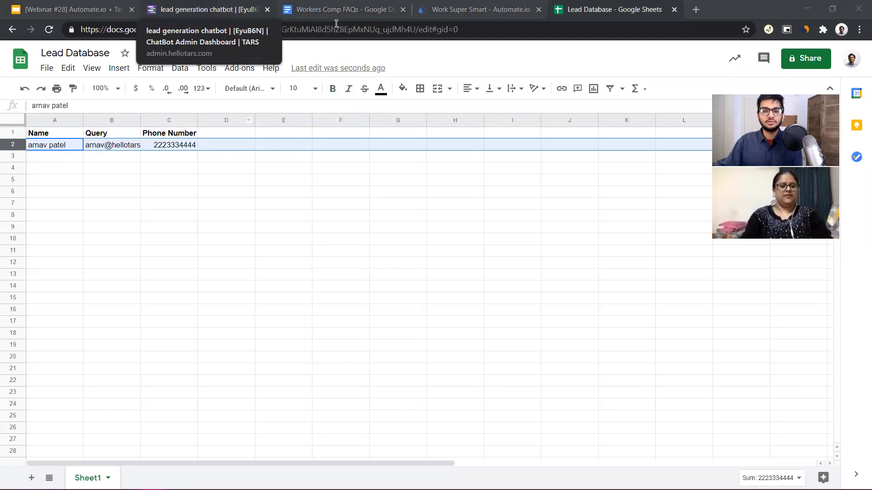
Return to the TARS builder, save the intro gambit and rename the second gambit as "name"
{"action": "left_click", "coordinate": [208, 10]}
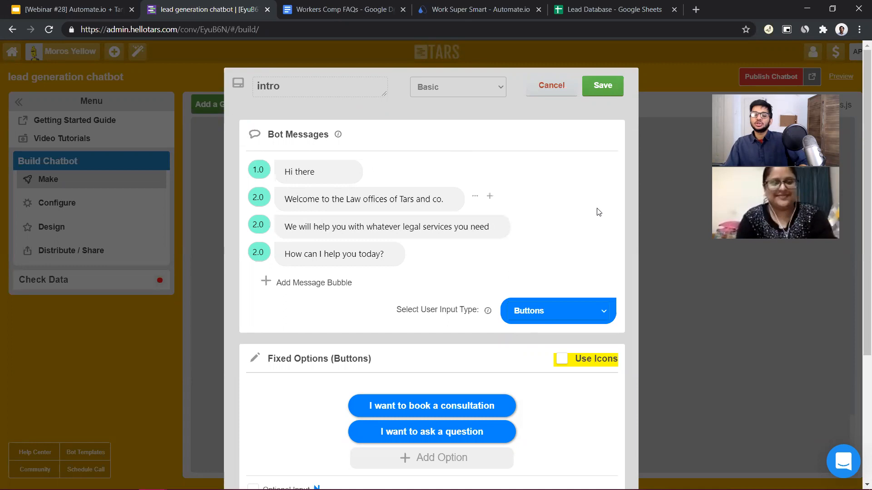
{"action": "left_click", "coordinate": [614, 85]}
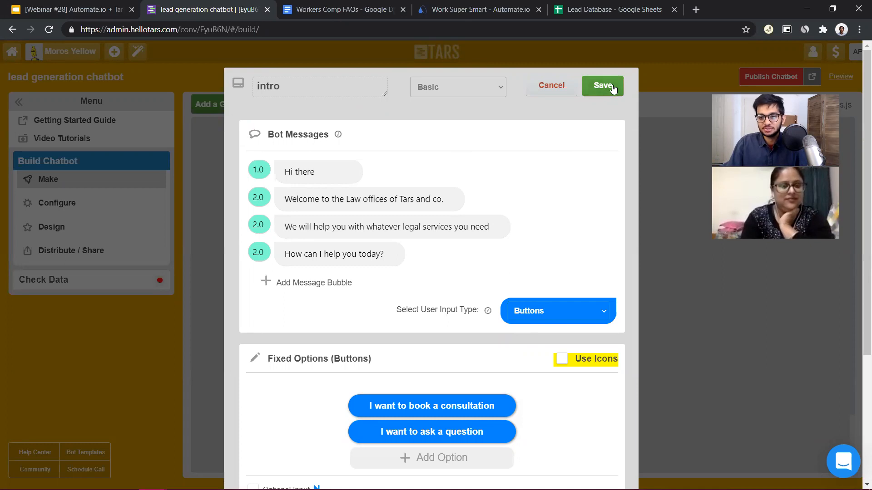
{"action": "left_click", "coordinate": [613, 87]}
{"action": "left_click", "coordinate": [383, 289]}
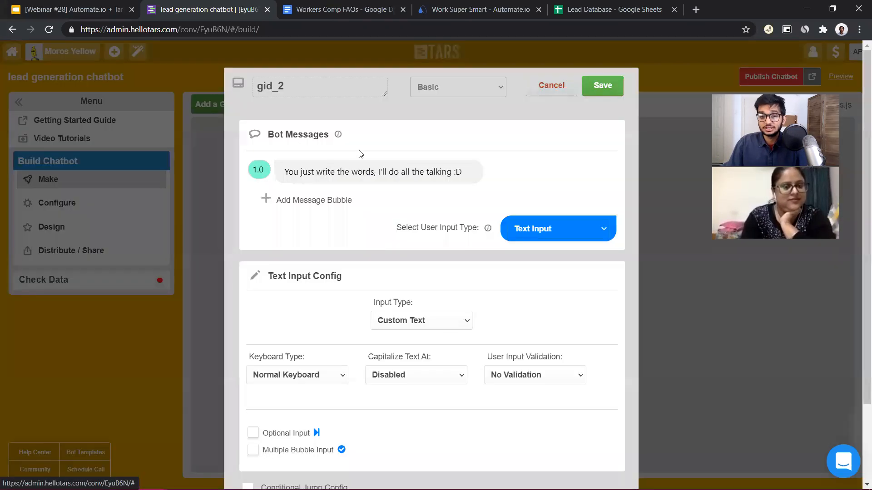
{"action": "left_click_drag", "start_coordinate": [295, 87], "coordinate": [144, 86]}
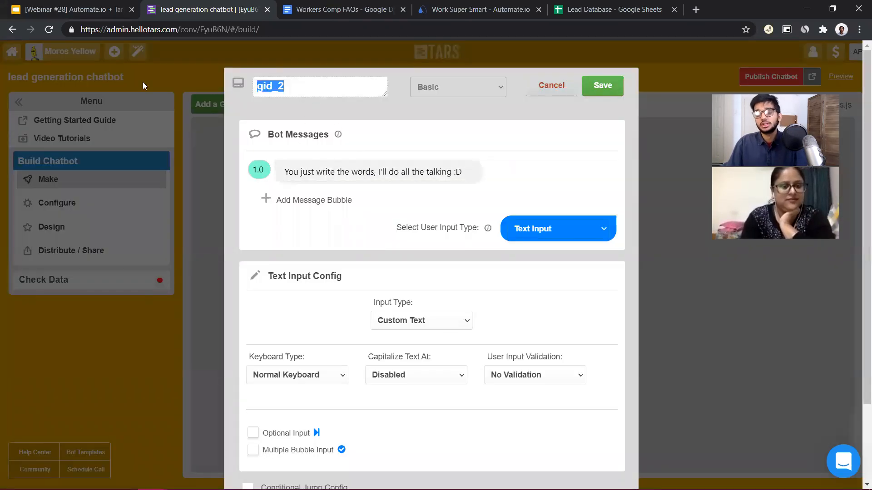
{"action": "type", "text": "NA"}
{"action": "key", "text": "BackSpace"}
{"action": "type", "text": "name"}
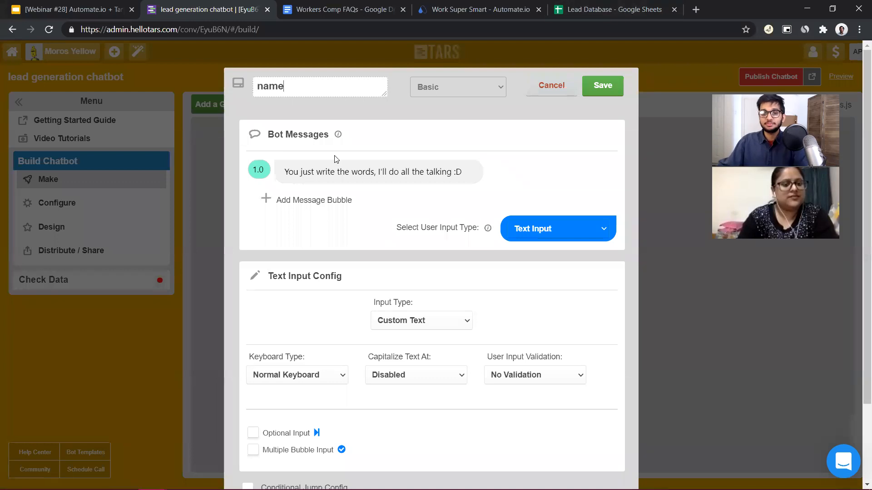
Replace the default bot message with "Great!" and add a second bubble reading "I need a few details to get you setup"
{"action": "triple_click", "coordinate": [329, 176]}
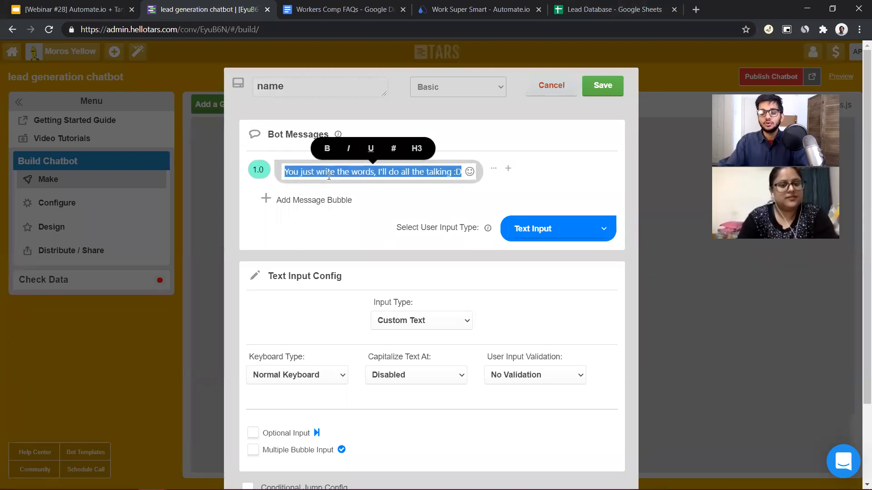
{"action": "type", "text": "Great"}
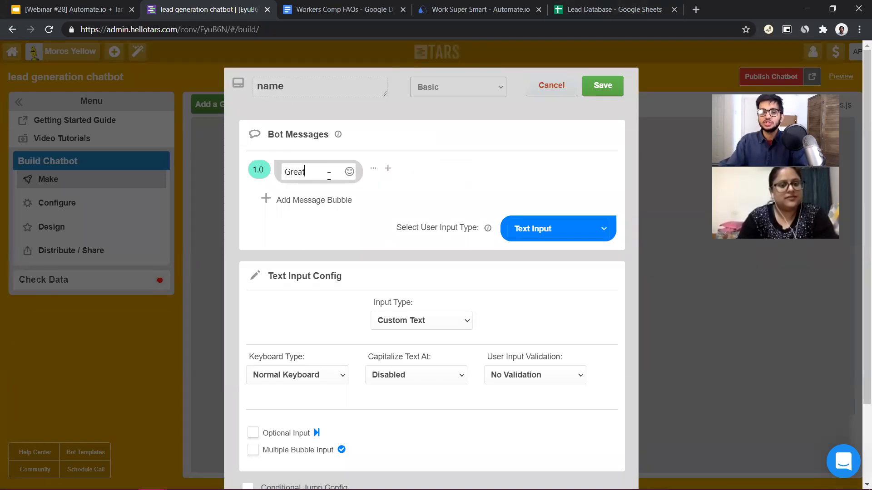
{"action": "left_click", "coordinate": [315, 202]}
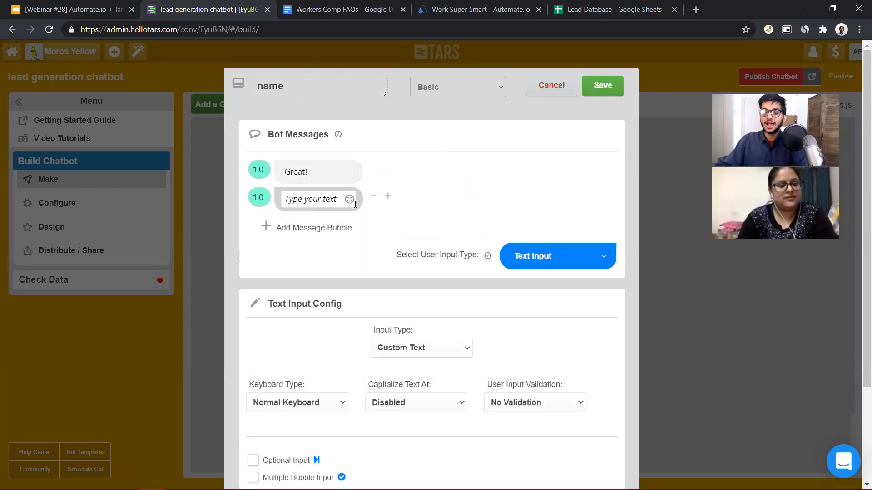
{"action": "left_click", "coordinate": [300, 201]}
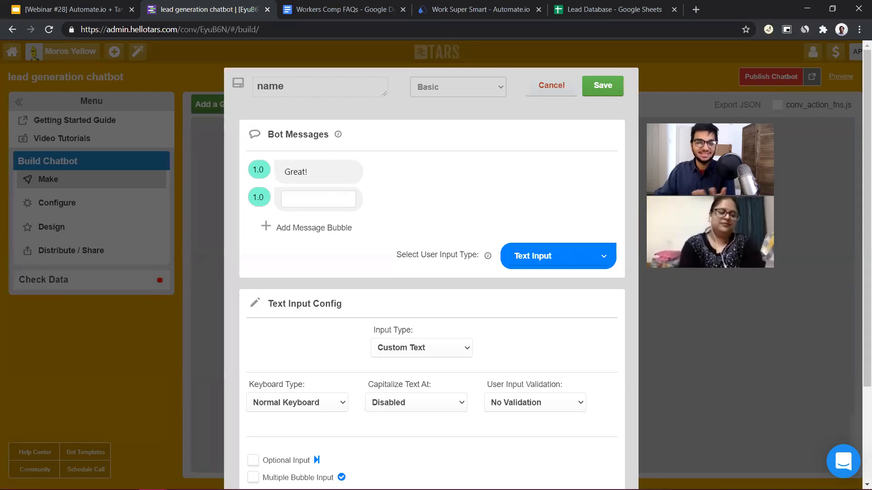
{"action": "left_click", "coordinate": [312, 178]}
{"action": "left_click", "coordinate": [318, 194]}
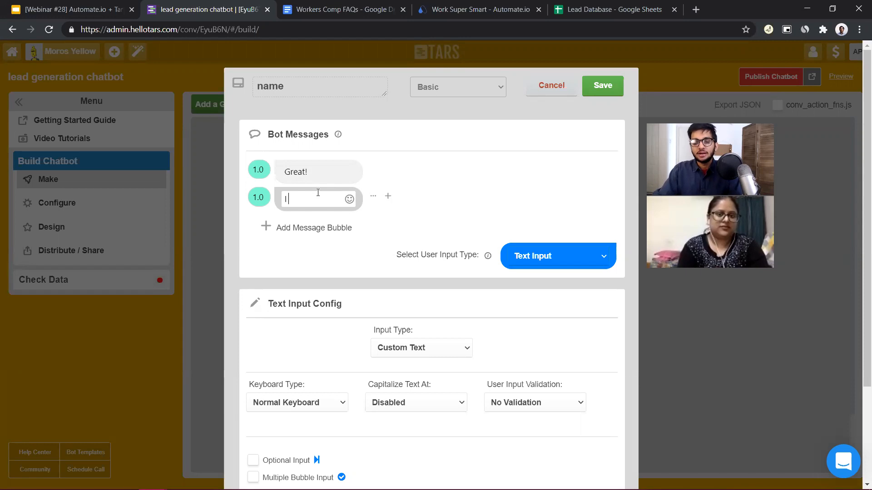
{"action": "type", "text": "I need a few details to get you setup"}
Add a third message bubble reading "First, an easy one. What is your name?"
{"action": "left_click", "coordinate": [331, 228]}
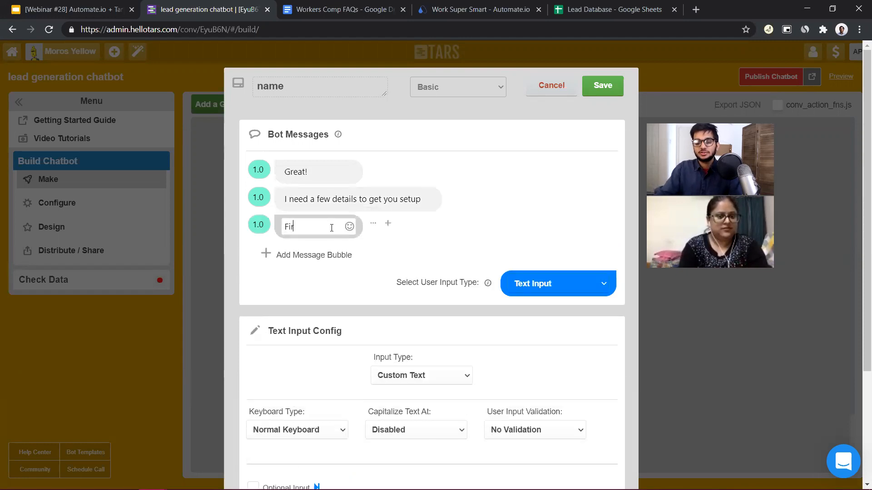
{"action": "type", "text": "First, an easy one. What is your name?"}
{"action": "left_click", "coordinate": [569, 326]}
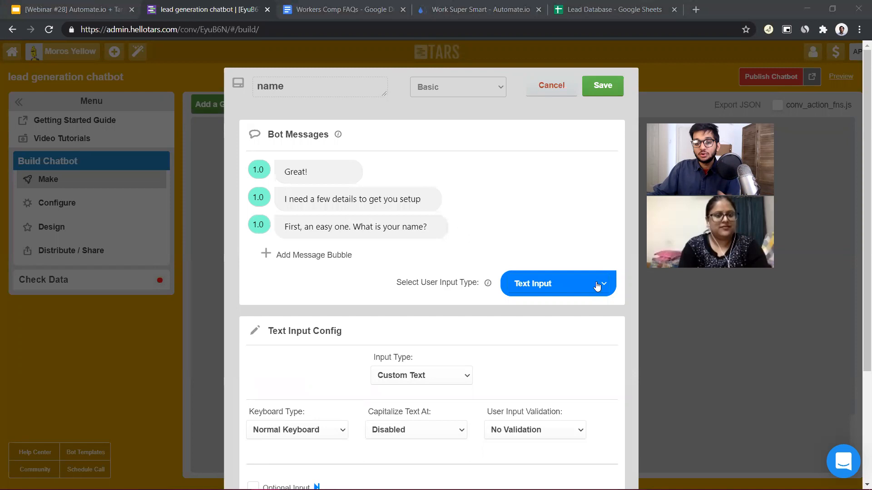
Set the name gambit's text input type to Full Name and save the gambit
{"action": "left_click", "coordinate": [418, 381]}
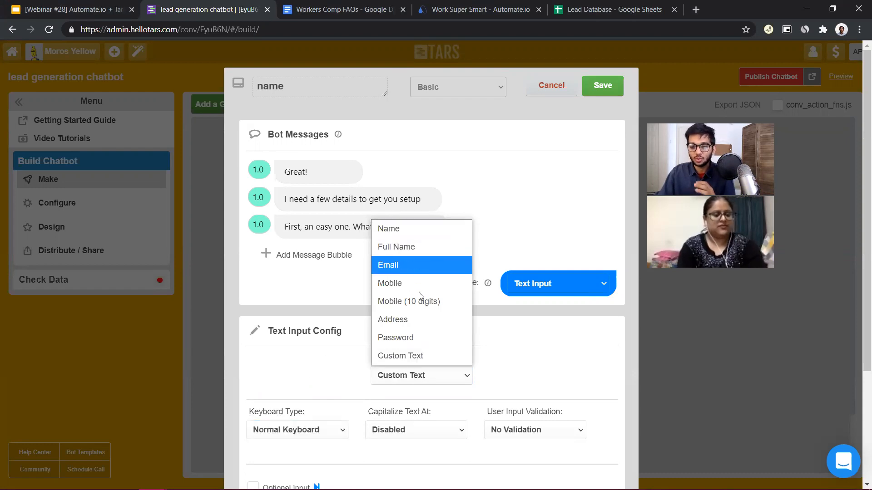
{"action": "left_click", "coordinate": [421, 246]}
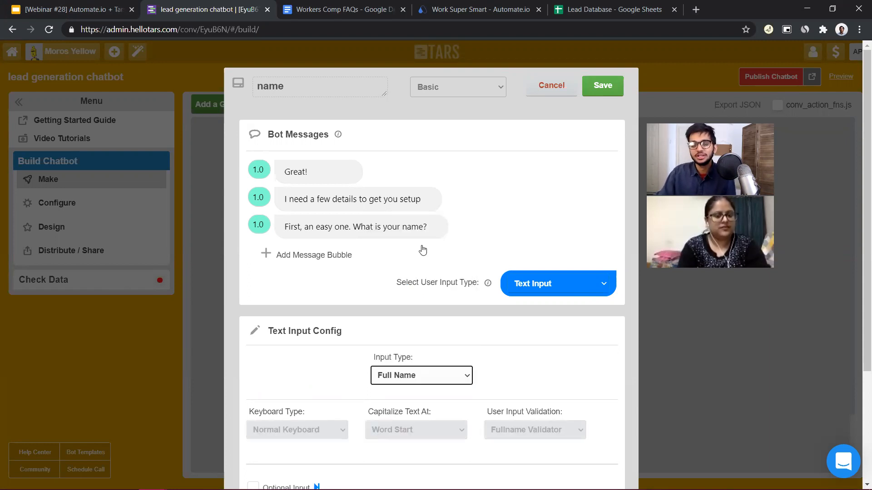
{"action": "left_click", "coordinate": [609, 91]}
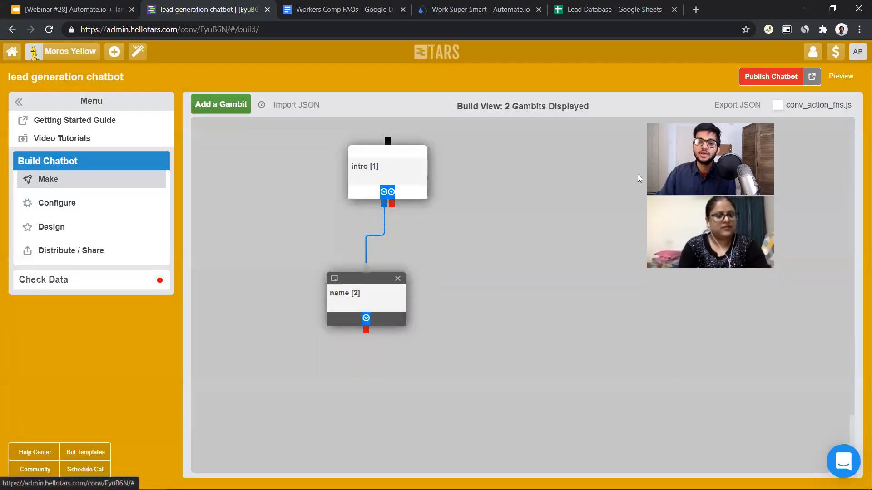
Publish the chatbot, open its preview beside the canvas and collapse the side menu
{"action": "left_click", "coordinate": [793, 76]}
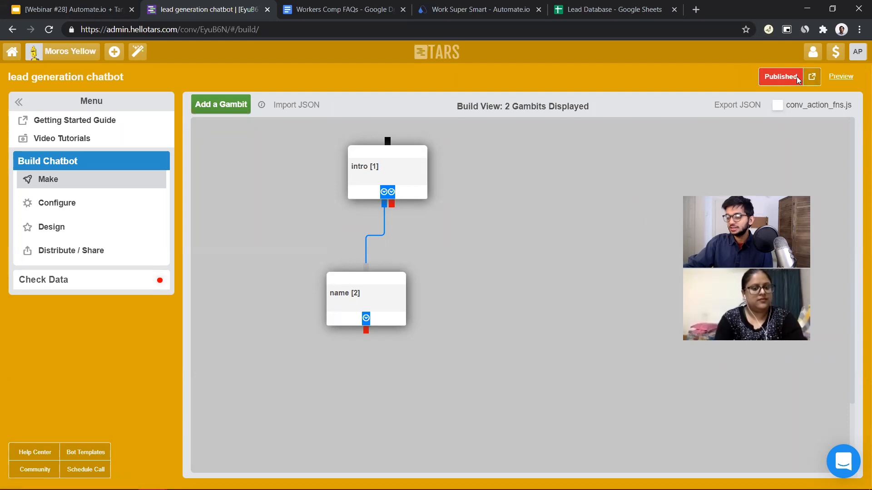
{"action": "left_click", "coordinate": [840, 77]}
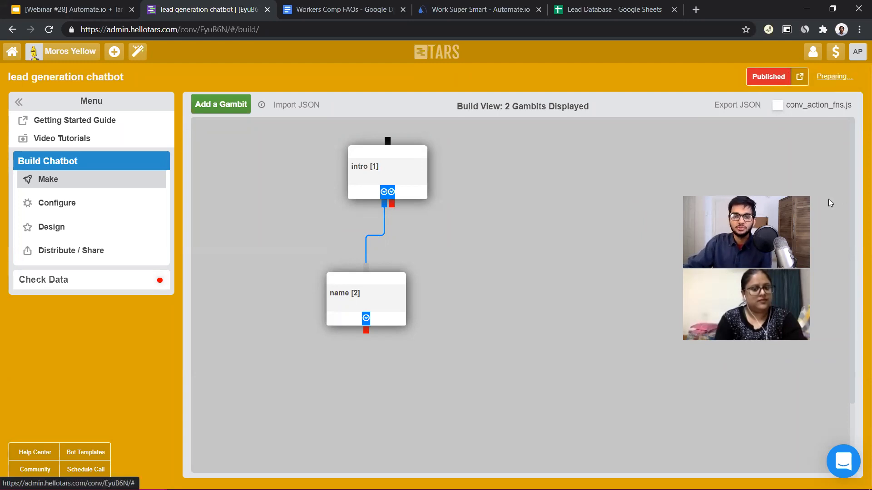
{"action": "left_click", "coordinate": [15, 105]}
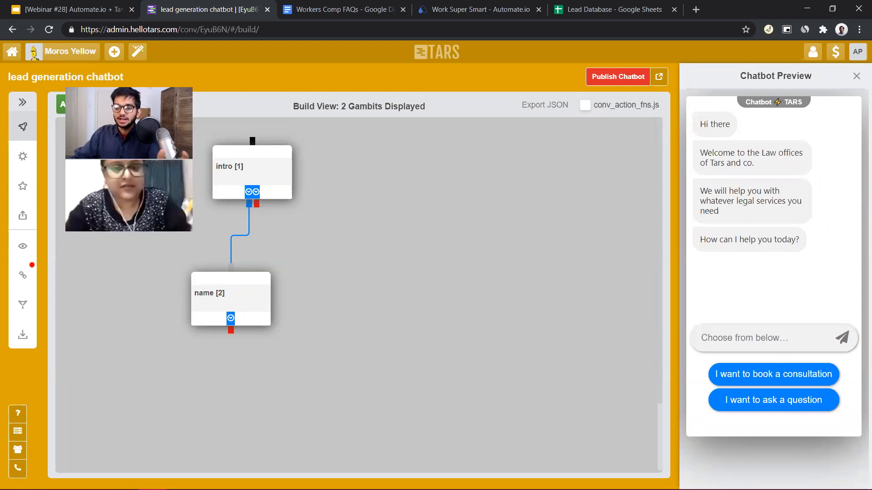
Test the consultation branch in the preview by choosing "I want to book a consultation" and submitting a full name, and close the preview
{"action": "left_click", "coordinate": [776, 374]}
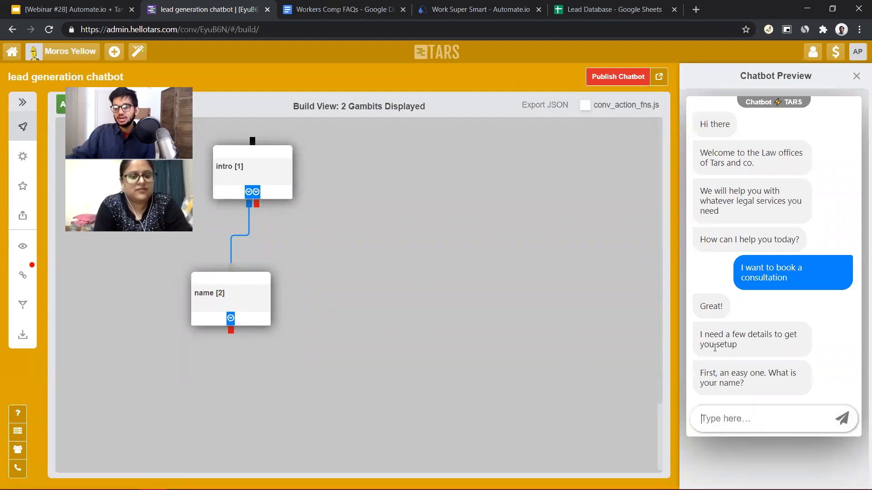
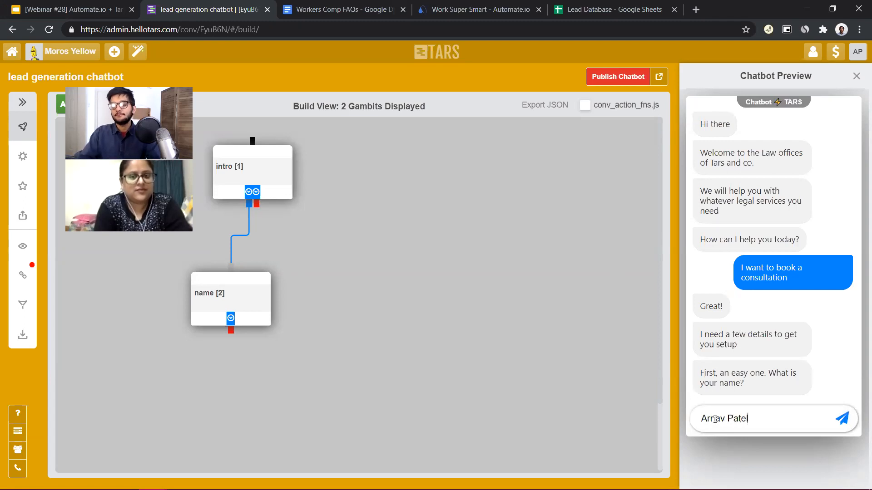
{"action": "key", "text": "Return"}
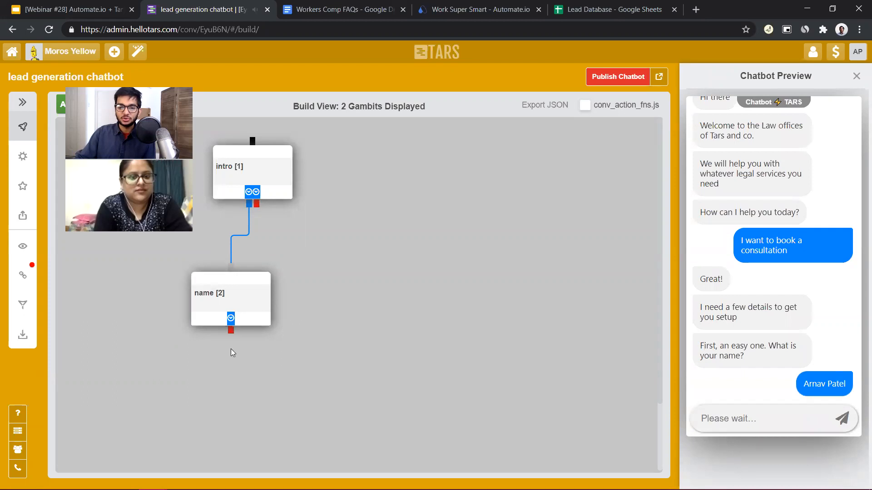
{"action": "left_click", "coordinate": [856, 76]}
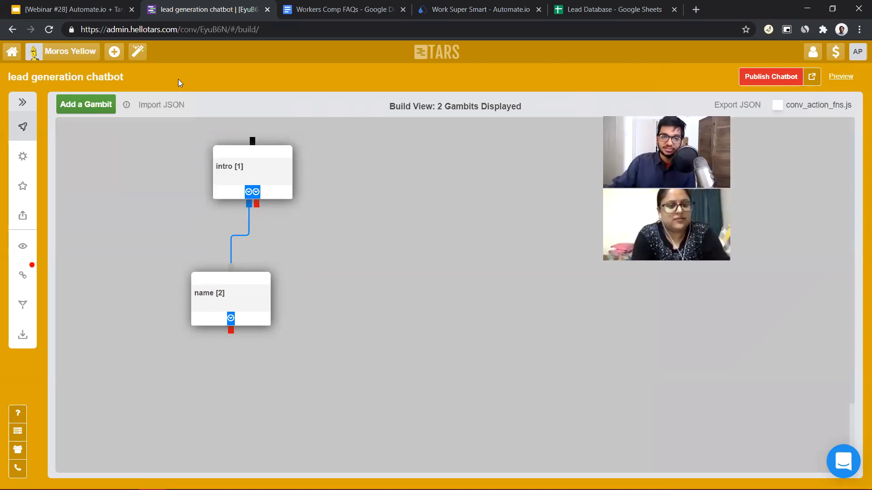
Add a third gambit below name, connect name to it, and add a fourth gambit beneath it
{"action": "left_click", "coordinate": [86, 104]}
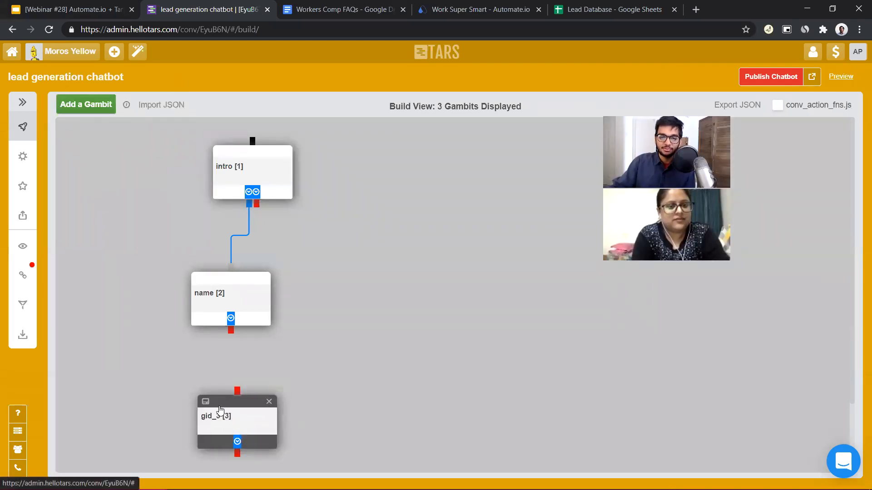
{"action": "left_click_drag", "start_coordinate": [231, 331], "coordinate": [230, 379]}
{"action": "scroll", "coordinate": [313, 317], "scroll_direction": "down", "scroll_amount": 4}
{"action": "left_click", "coordinate": [90, 104]}
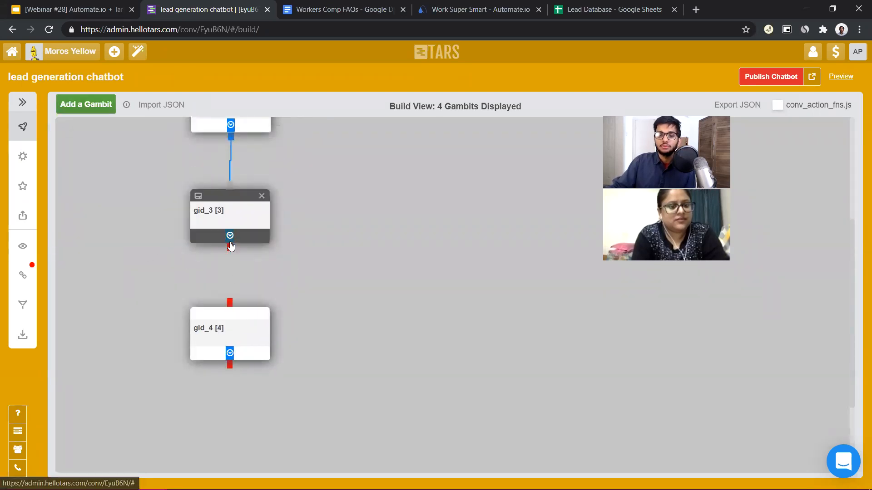
Connect the third gambit's output to the fourth gambit
{"action": "left_click_drag", "start_coordinate": [229, 249], "coordinate": [232, 309]}
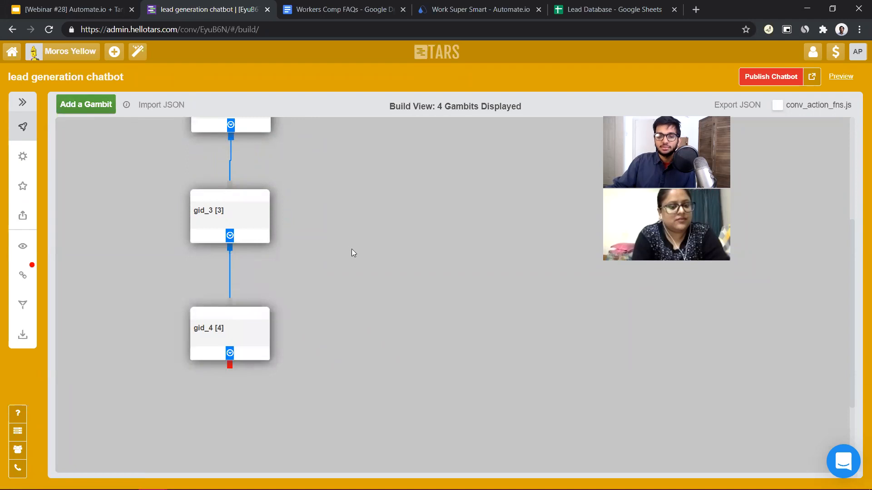
{"action": "scroll", "coordinate": [269, 276], "scroll_direction": "up", "scroll_amount": 4}
{"action": "scroll", "coordinate": [232, 423], "scroll_direction": "down", "scroll_amount": 1}
{"action": "scroll", "coordinate": [237, 309], "scroll_direction": "down", "scroll_amount": 6}
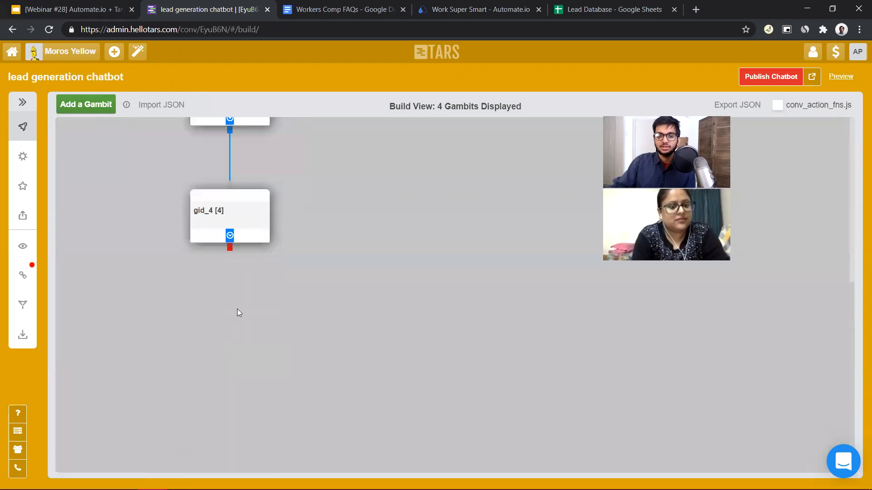
{"action": "scroll", "coordinate": [247, 274], "scroll_direction": "up", "scroll_amount": 5}
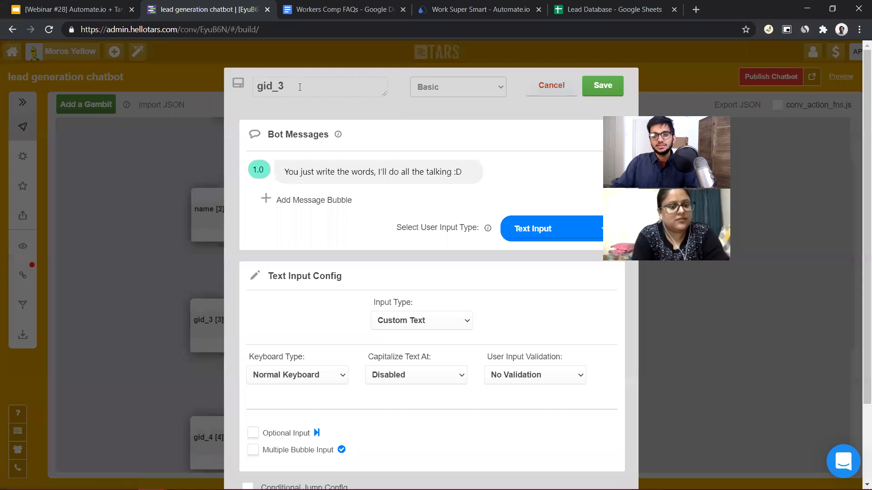
Rename the third gambit to query and set its bot message to "What is your email?"
{"action": "left_click_drag", "start_coordinate": [300, 87], "coordinate": [0, 99]}
{"action": "type", "text": "query"}
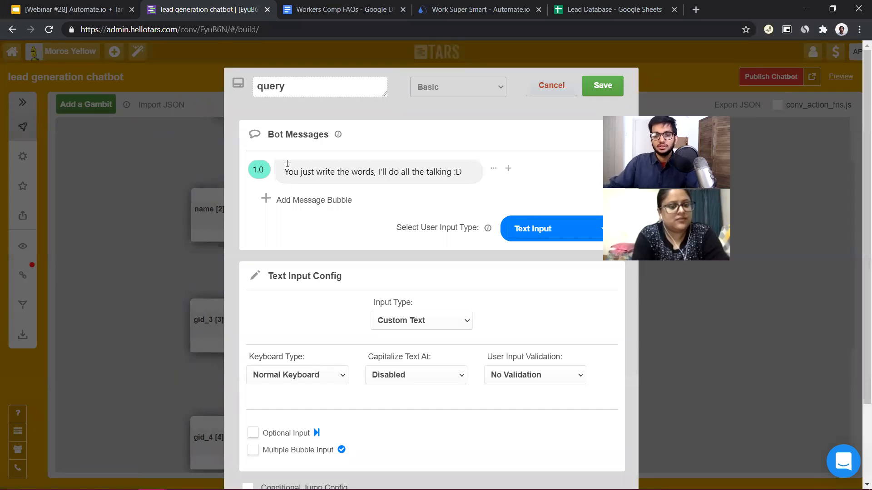
{"action": "left_click", "coordinate": [311, 170]}
{"action": "triple_click", "coordinate": [311, 171]}
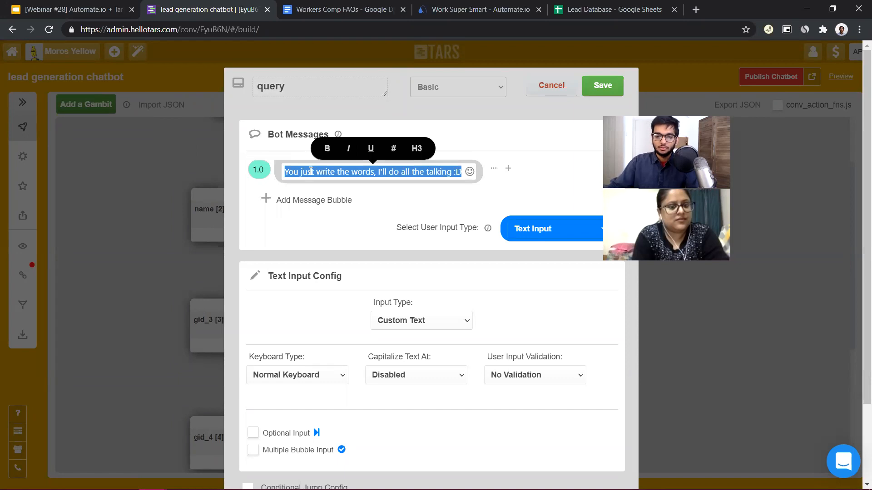
{"action": "type", "text": "What is yo"}
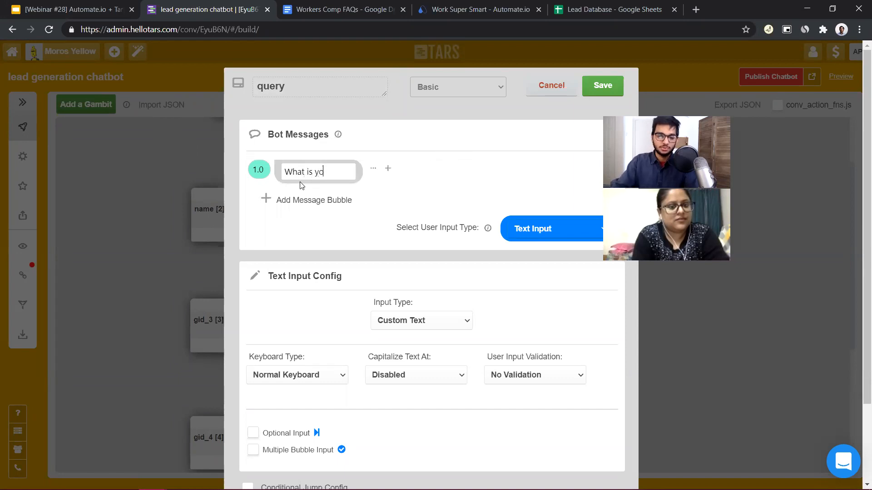
{"action": "type", "text": "ur email?"}
Add a second message bubble to the query gambit and move it above the email question
{"action": "left_click", "coordinate": [309, 214]}
{"action": "left_click", "coordinate": [325, 200]}
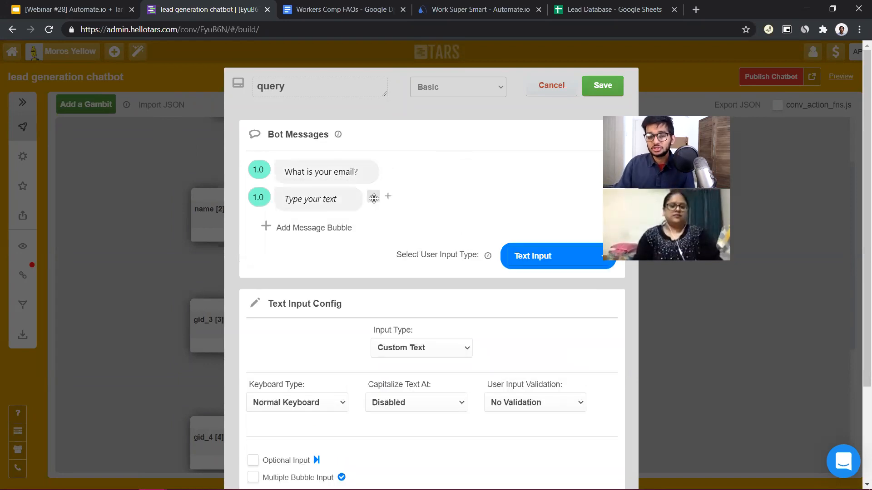
{"action": "left_click_drag", "start_coordinate": [374, 198], "coordinate": [374, 171]}
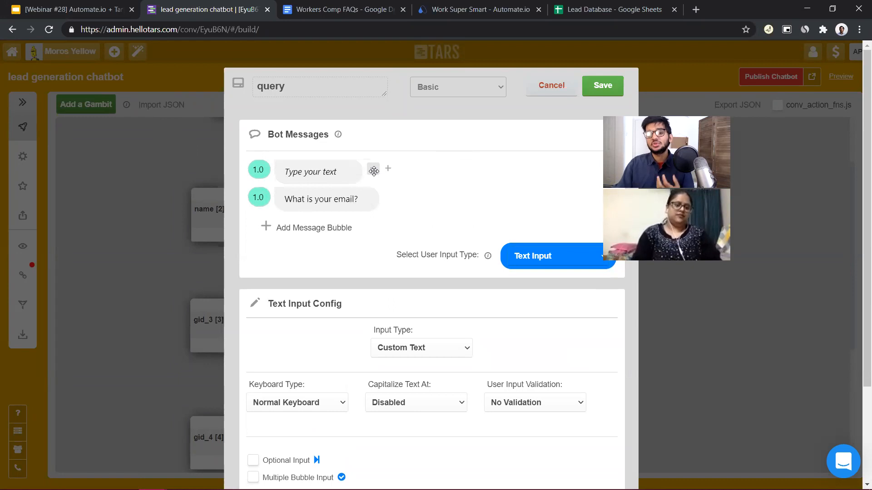
Write "Nice to meet you {{" in the query gambit's empty message bubble and save the gambit
{"action": "left_click", "coordinate": [341, 169]}
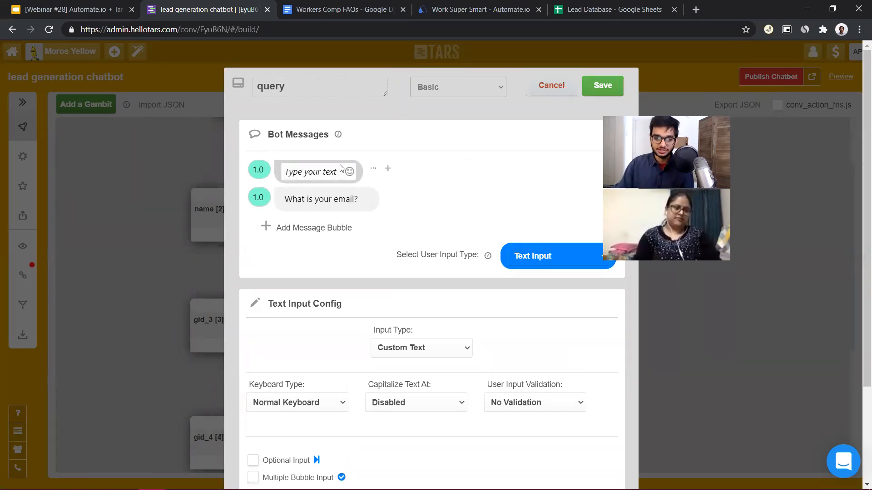
{"action": "left_click", "coordinate": [322, 173]}
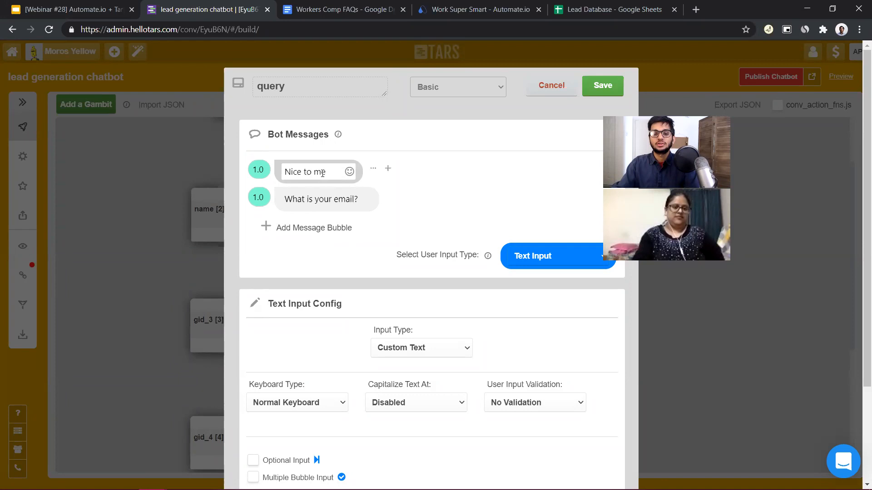
{"action": "type", "text": "you"}
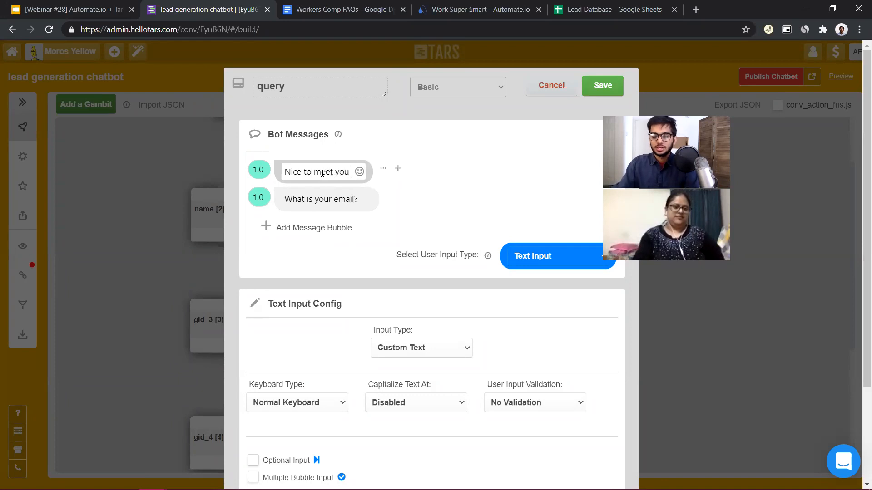
{"action": "type", "text": " {{"}
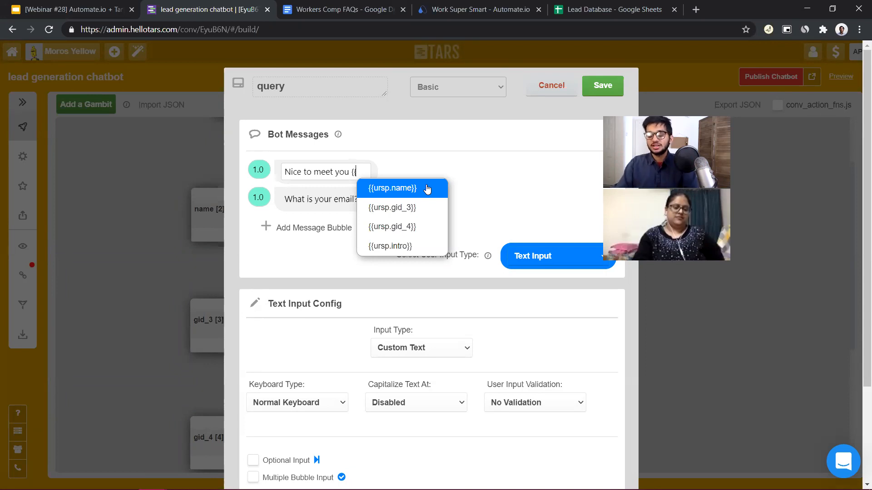
{"action": "type", "text": "}}"}
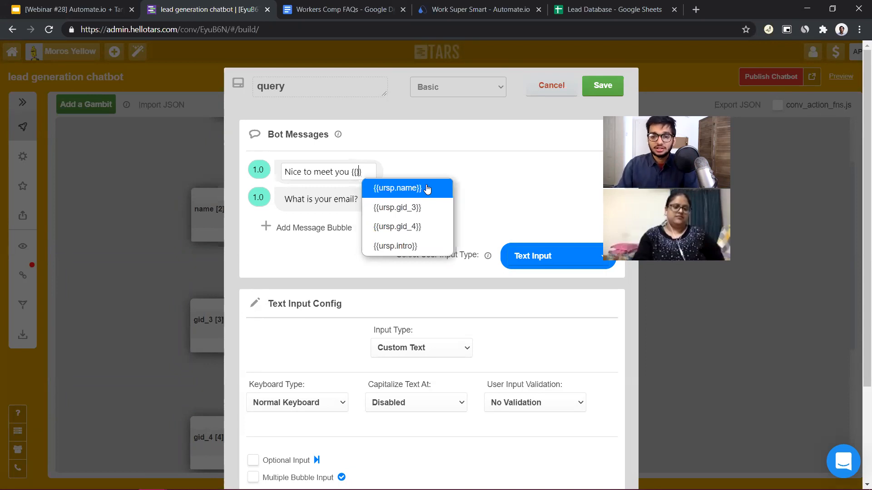
{"action": "key", "text": "Left"}
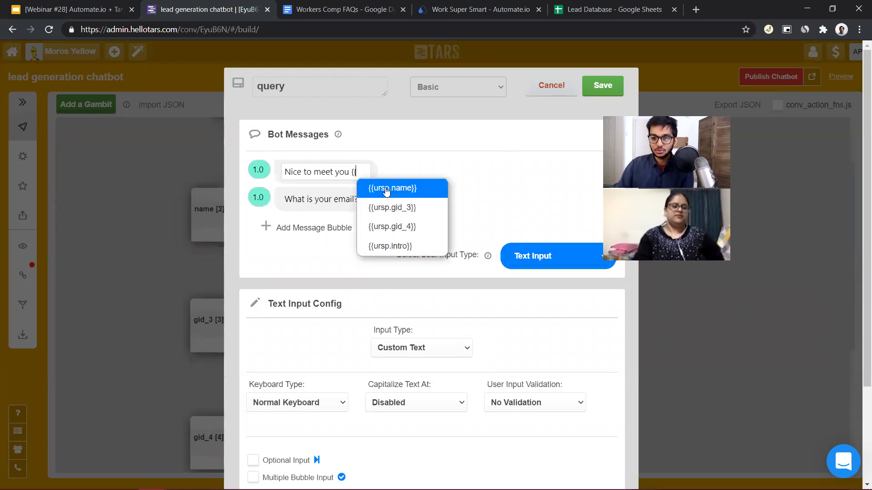
{"action": "left_click", "coordinate": [602, 85]}
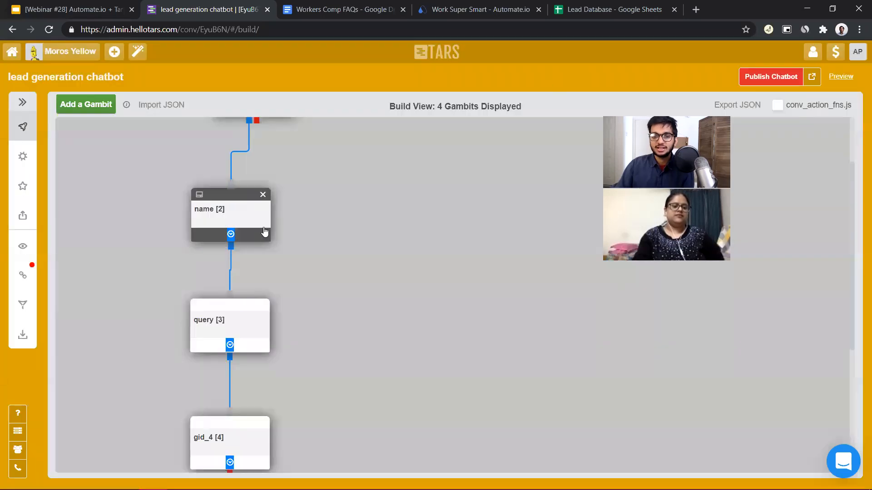
Review the name gambit, and reopen query to examine the response variables offered after "{{" in its greeting bubble
{"action": "scroll", "coordinate": [264, 232], "scroll_direction": "up", "scroll_amount": 2}
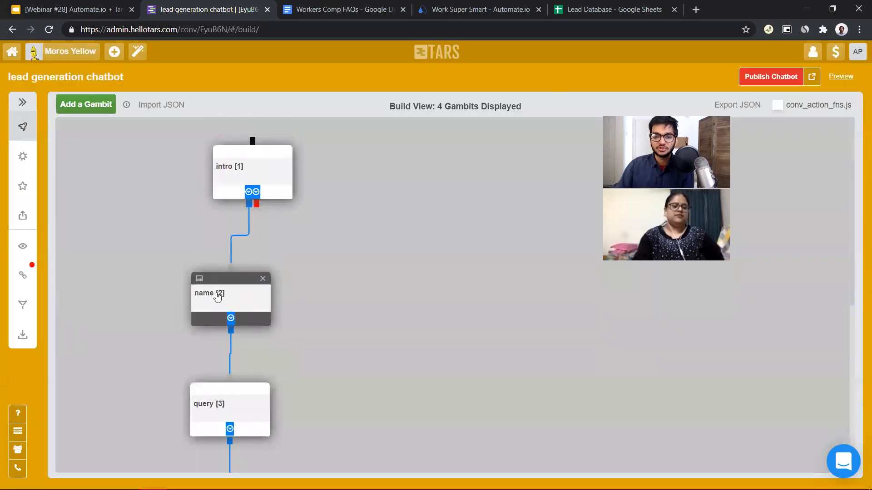
{"action": "left_click", "coordinate": [244, 300]}
{"action": "left_click", "coordinate": [600, 95]}
{"action": "left_click", "coordinate": [227, 415]}
{"action": "left_click", "coordinate": [359, 172]}
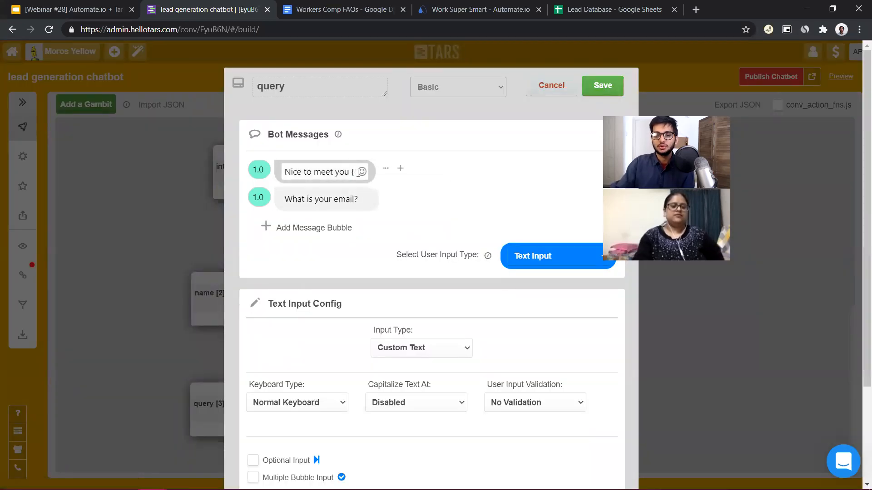
{"action": "type", "text": "{"}
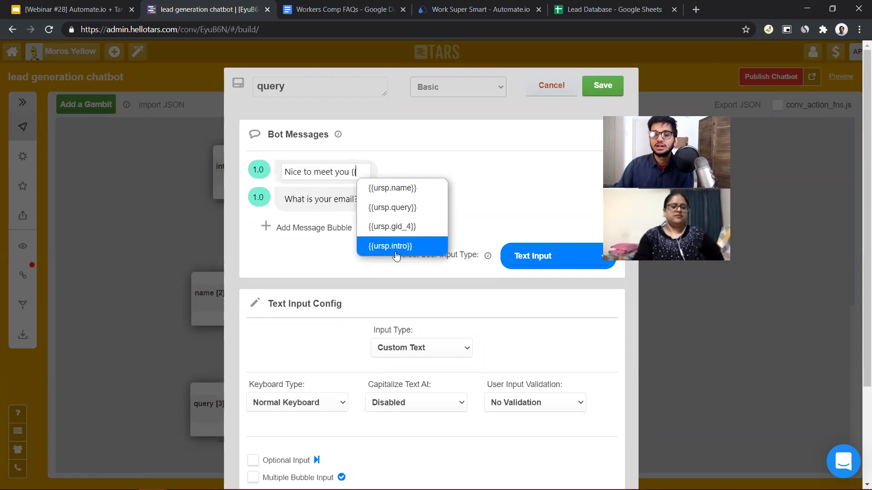
{"action": "left_click", "coordinate": [602, 85]}
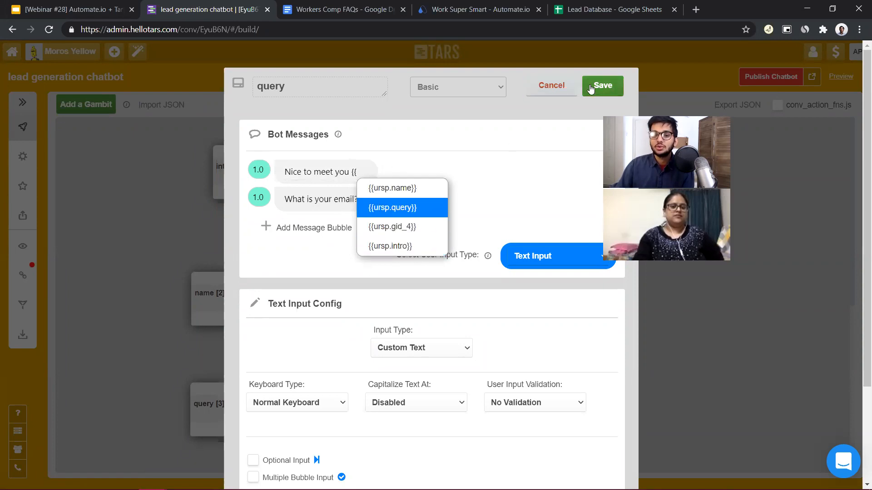
Reposition the name gambit more directly beneath intro, and review the query and intro gambits' contents
{"action": "scroll", "coordinate": [321, 323], "scroll_direction": "down", "scroll_amount": 5}
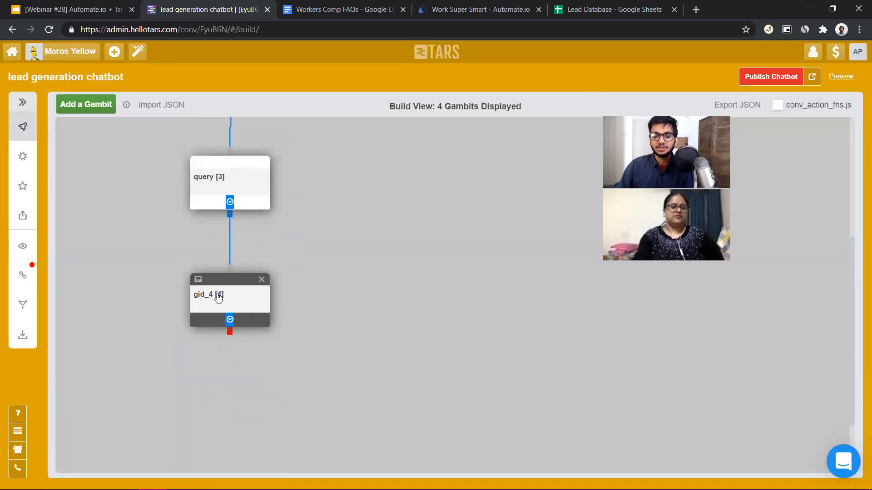
{"action": "scroll", "coordinate": [255, 272], "scroll_direction": "up", "scroll_amount": 5}
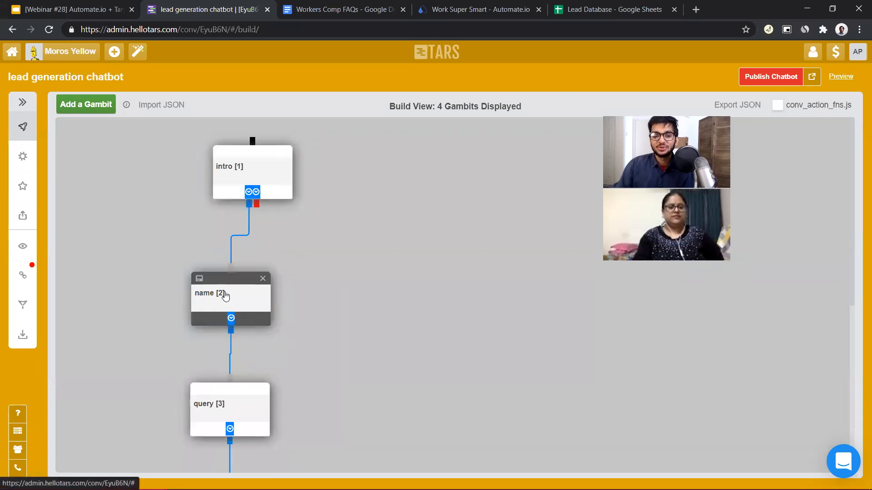
{"action": "left_click_drag", "start_coordinate": [232, 305], "coordinate": [266, 292]}
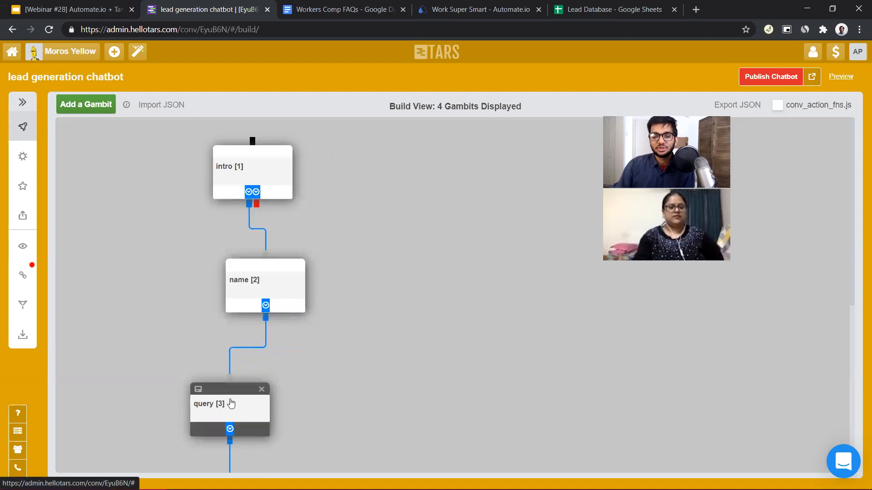
{"action": "left_click", "coordinate": [232, 403]}
{"action": "left_click", "coordinate": [589, 81]}
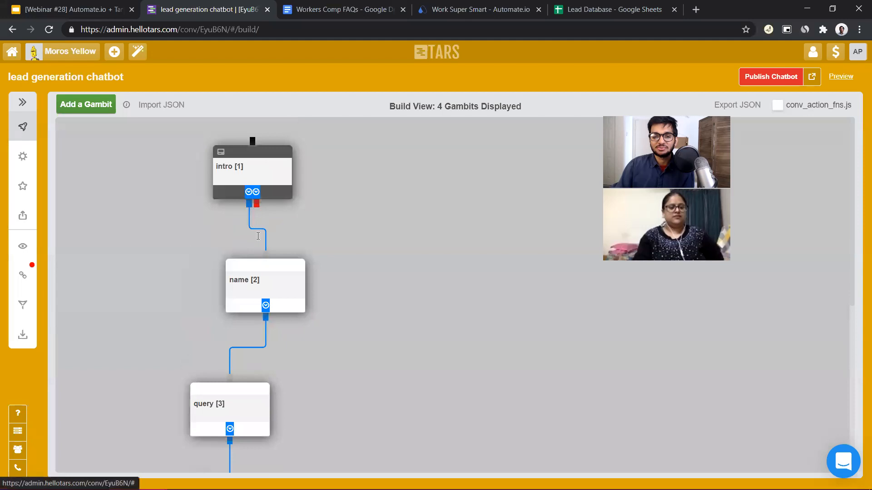
{"action": "left_click", "coordinate": [250, 183]}
{"action": "left_click", "coordinate": [601, 85]}
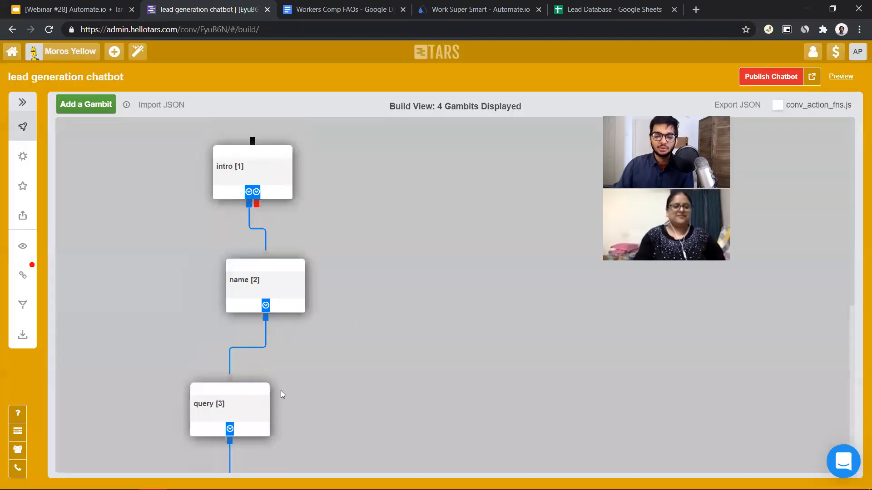
Complete the query gambit's greeting bubble as "Nice to meet you {{ursp.name}}" using the name response variable
{"action": "left_click", "coordinate": [267, 394]}
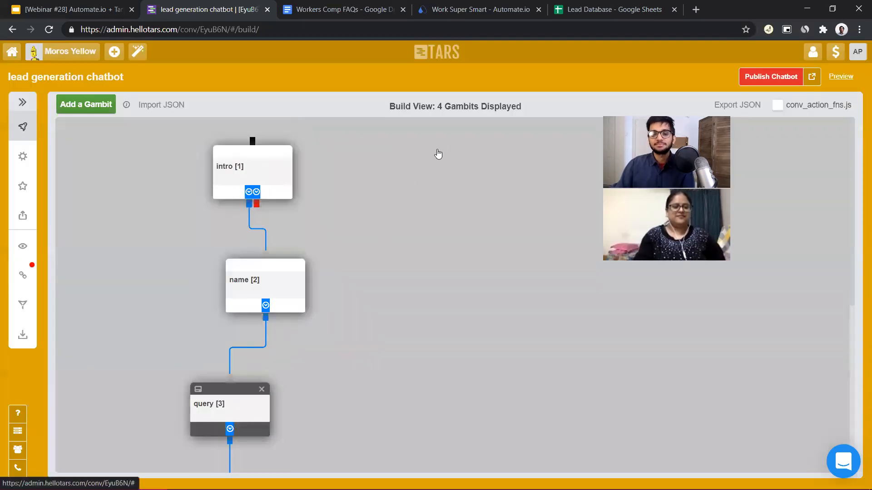
{"action": "type", "text": "ur"}
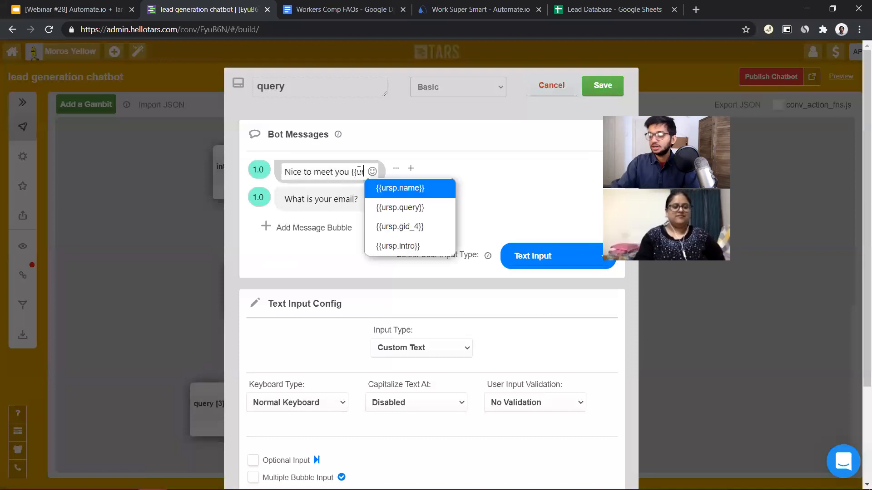
{"action": "type", "text": "sp.name"}
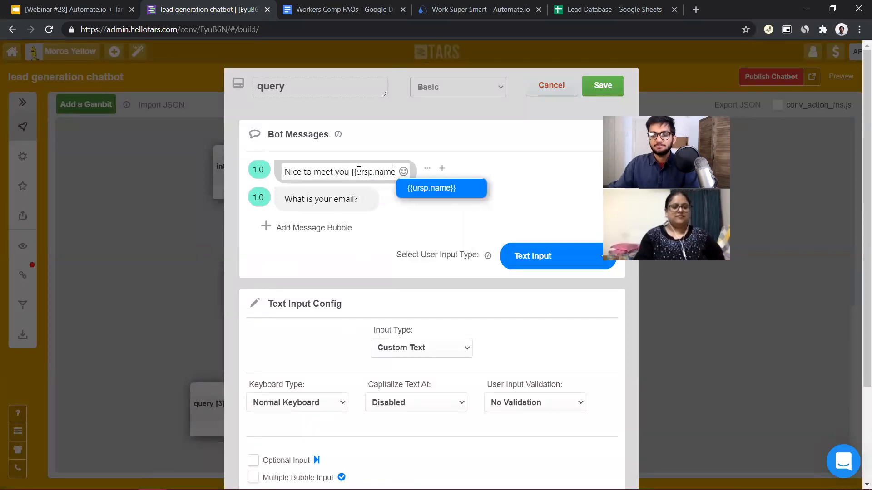
{"action": "left_click", "coordinate": [430, 191]}
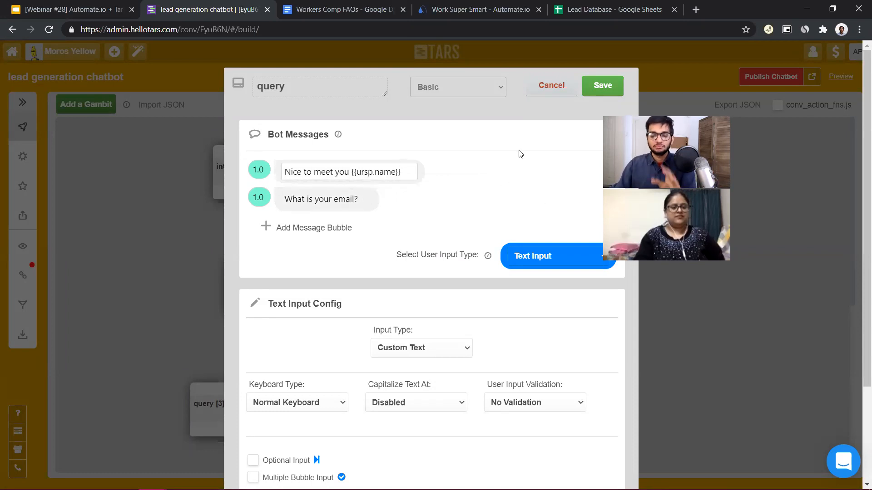
Replace the query gambit's email question with "Tell me a little bit about your requirements" and save the gambit
{"action": "double_click", "coordinate": [355, 199]}
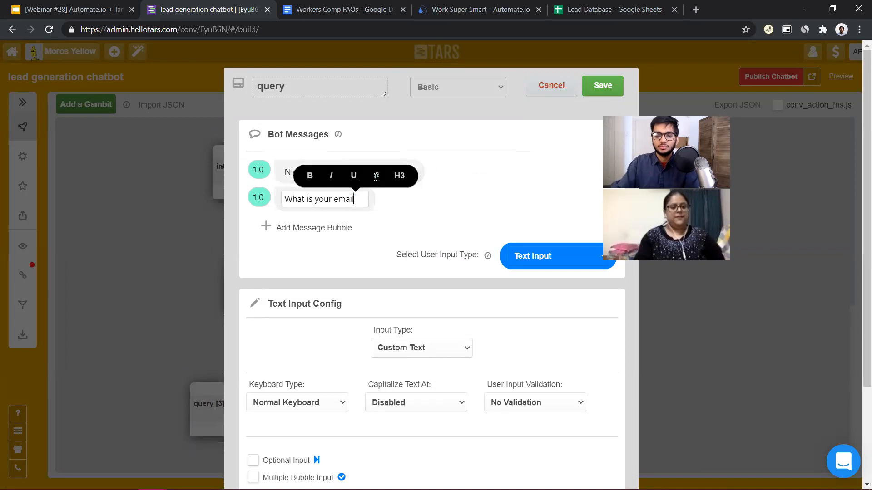
{"action": "key", "text": "BackSpace"}
{"action": "key", "text": "BackSpace"}
{"action": "key", "text": "BackSpace"}
{"action": "key", "text": "BackSpace"}
{"action": "key", "text": "BackSpace"}
{"action": "key", "text": "BackSpace"}
{"action": "key", "text": "BackSpace"}
{"action": "key", "text": "BackSpace"}
{"action": "key", "text": "BackSpace"}
{"action": "key", "text": "BackSpace"}
{"action": "key", "text": "BackSpace"}
{"action": "key", "text": "BackSpace"}
{"action": "key", "text": "BackSpace"}
{"action": "key", "text": "BackSpace"}
{"action": "key", "text": "BackSpace"}
{"action": "key", "text": "BackSpace"}
{"action": "key", "text": "BackSpace"}
{"action": "key", "text": "BackSpace"}
{"action": "key", "text": "BackSpace"}
{"action": "type", "text": "Tell me"}
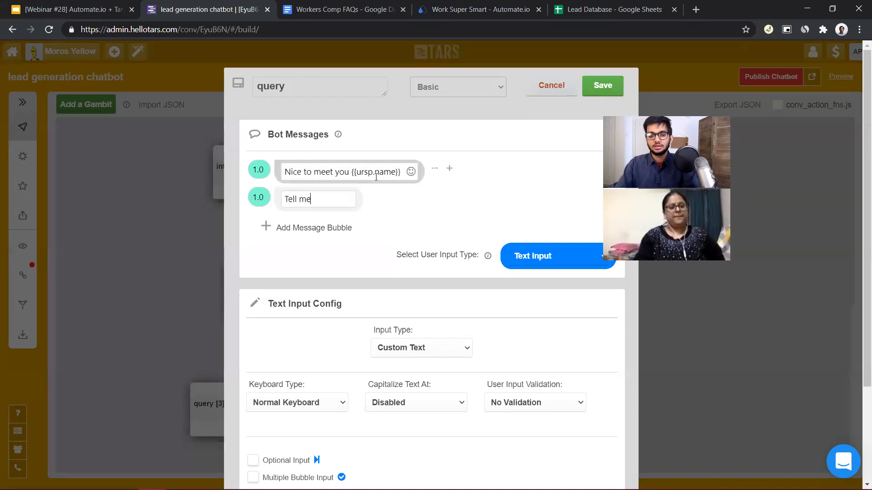
{"action": "type", "text": " a little bit abo"}
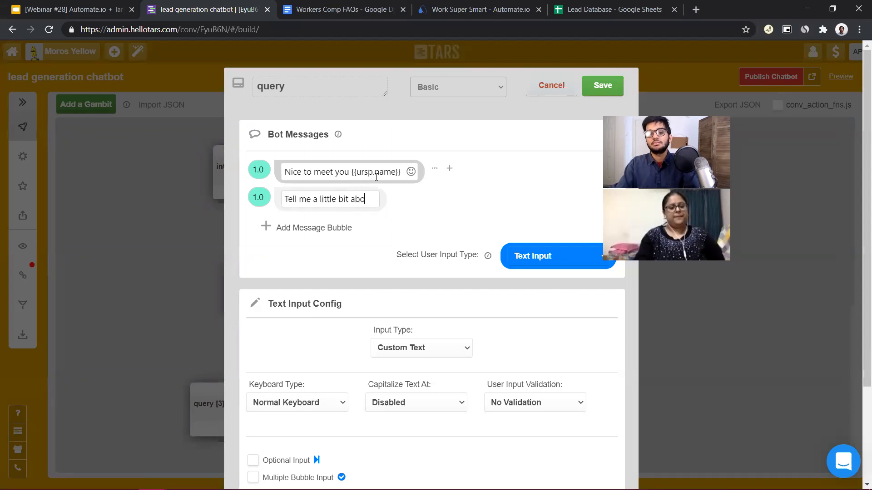
{"action": "type", "text": "ut your requirements"}
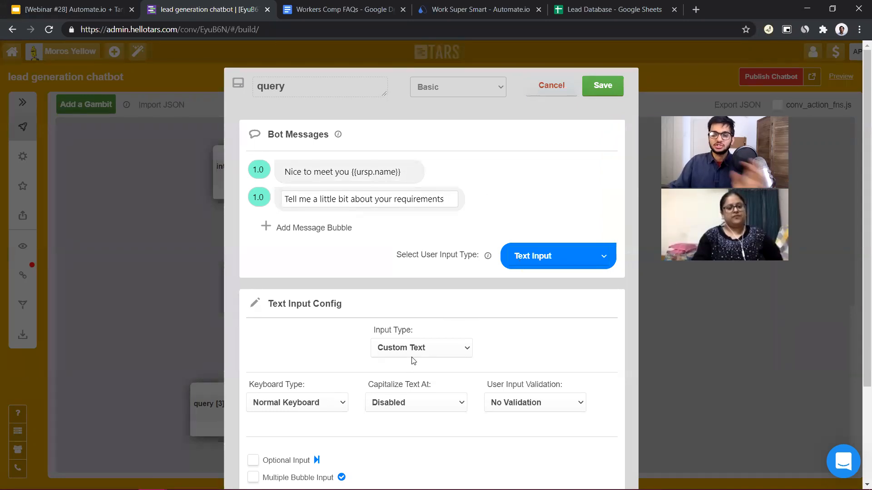
{"action": "left_click", "coordinate": [608, 84]}
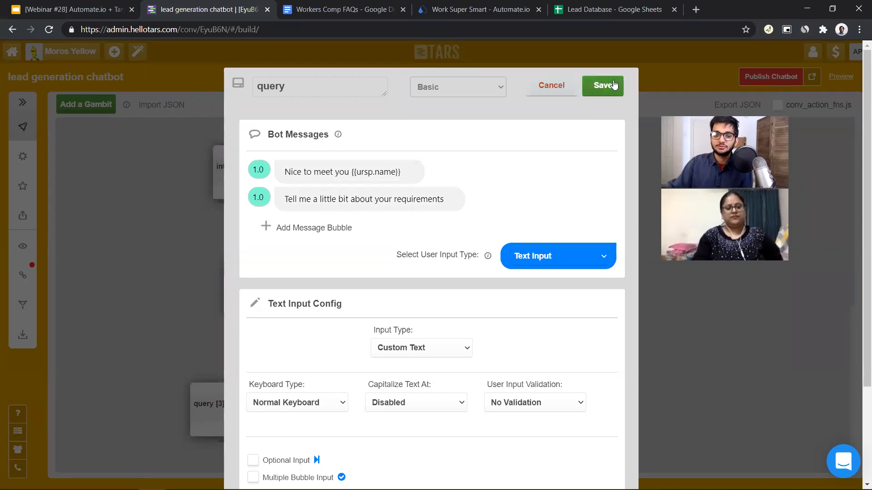
Rename the gid_4 gambit as phone_number and replace its default message with "Noted"
{"action": "scroll", "coordinate": [433, 189], "scroll_direction": "down", "scroll_amount": 6}
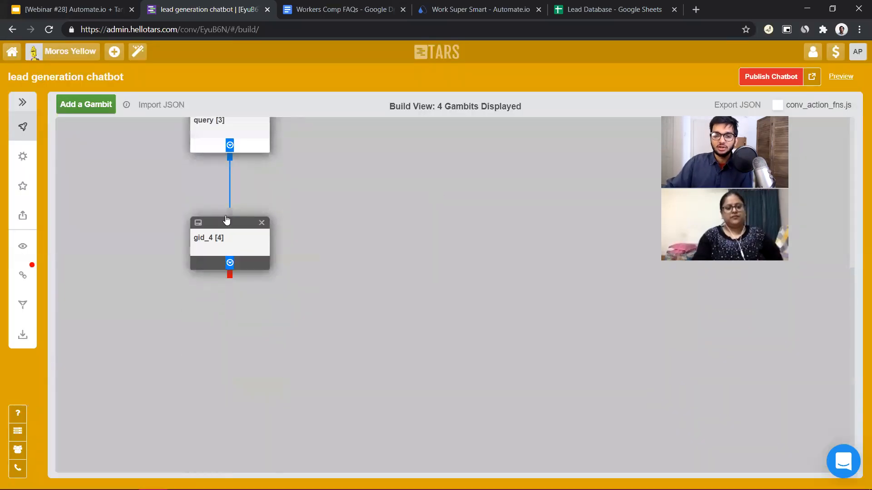
{"action": "left_click", "coordinate": [222, 255]}
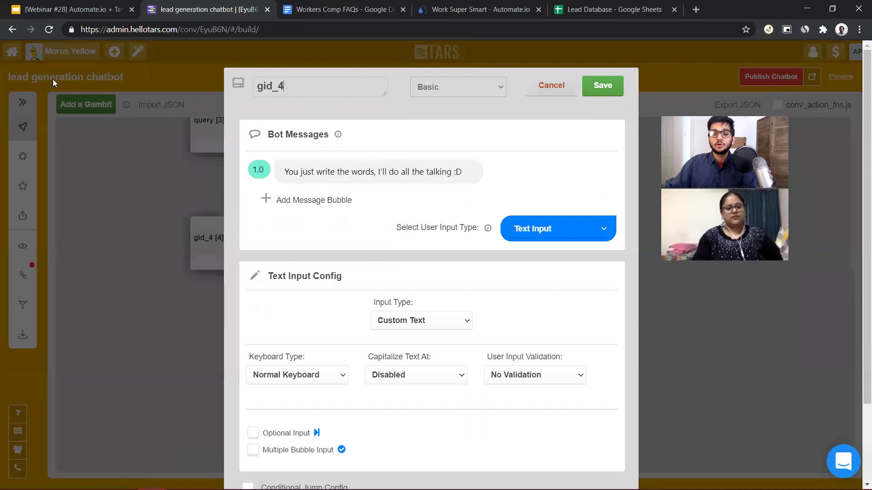
{"action": "key", "text": "ctrl+a"}
{"action": "type", "text": "phone_numbe"}
{"action": "left_click", "coordinate": [361, 172]}
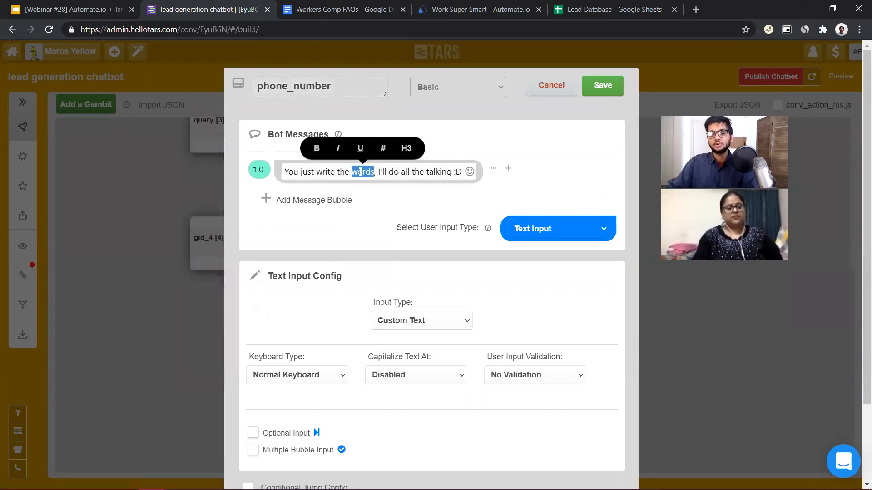
{"action": "triple_click", "coordinate": [361, 171]}
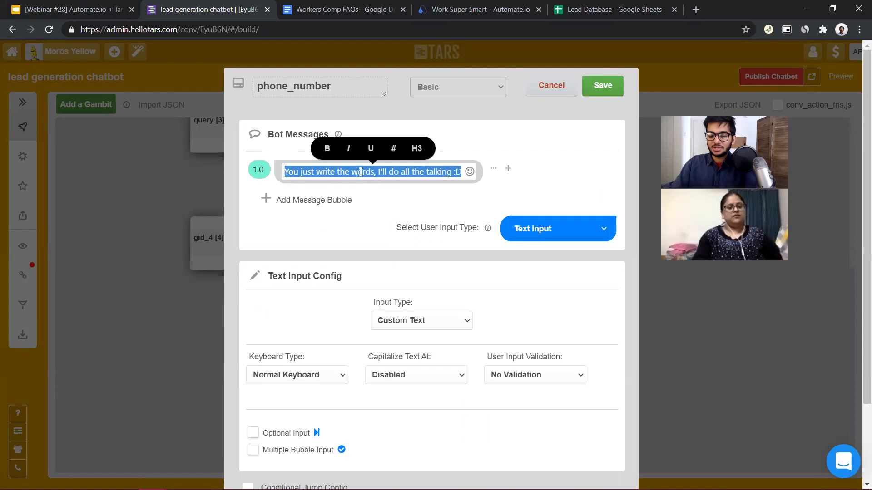
{"action": "type", "text": "Noted"}
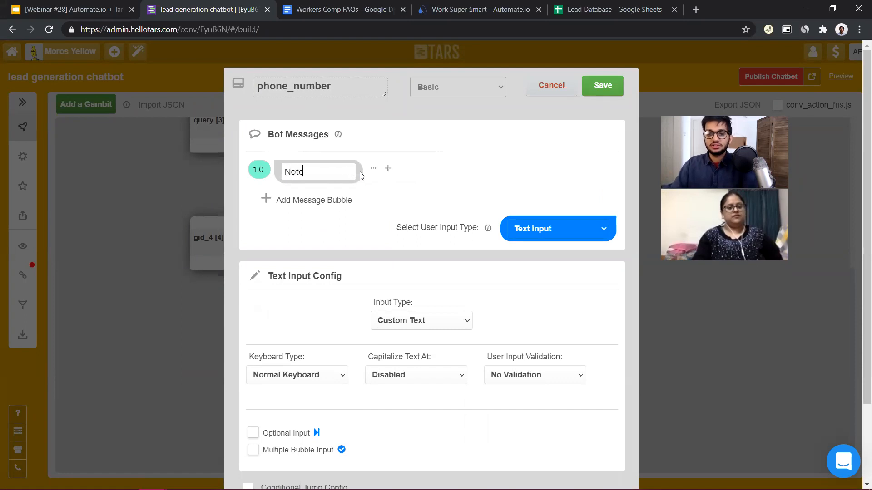
Add a second phone_number message bubble reading "Finally, I need your phone number so that I can connect you with one of our lawyers"
{"action": "left_click", "coordinate": [306, 200]}
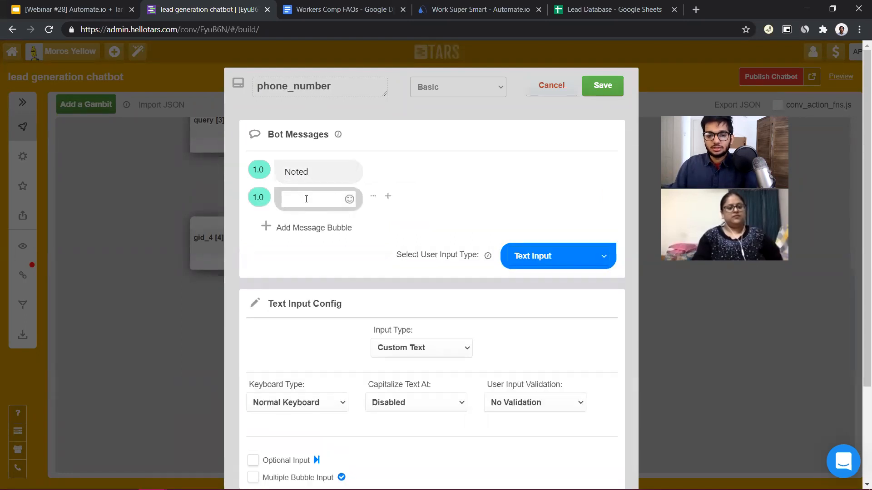
{"action": "type", "text": "COuld"}
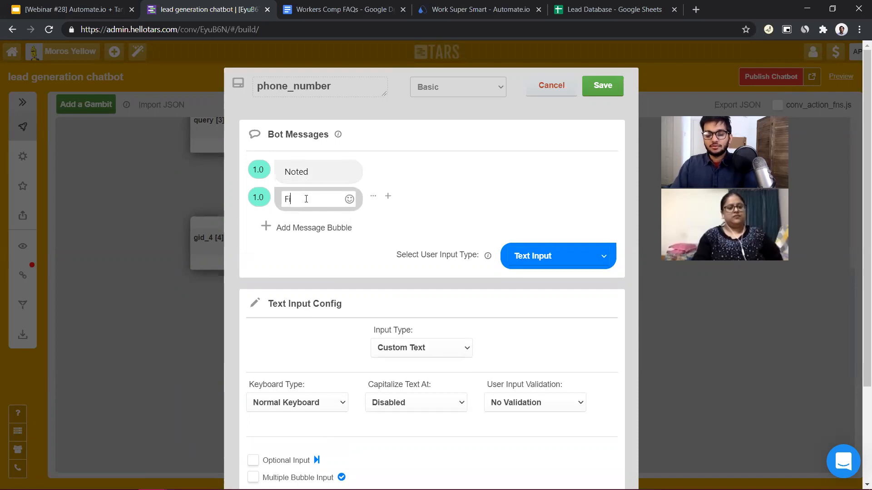
{"action": "type", "text": "Finally, I need your p"}
{"action": "type", "text": "e nu"}
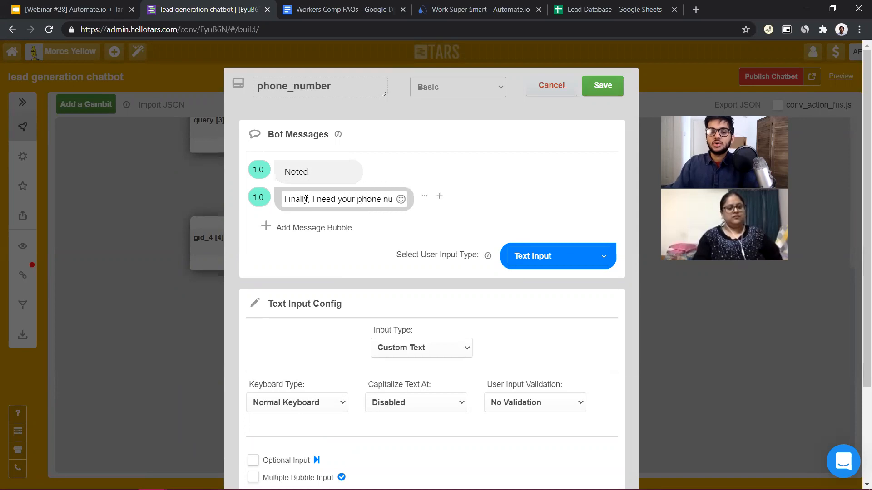
{"action": "type", "text": "mber so that I can co"}
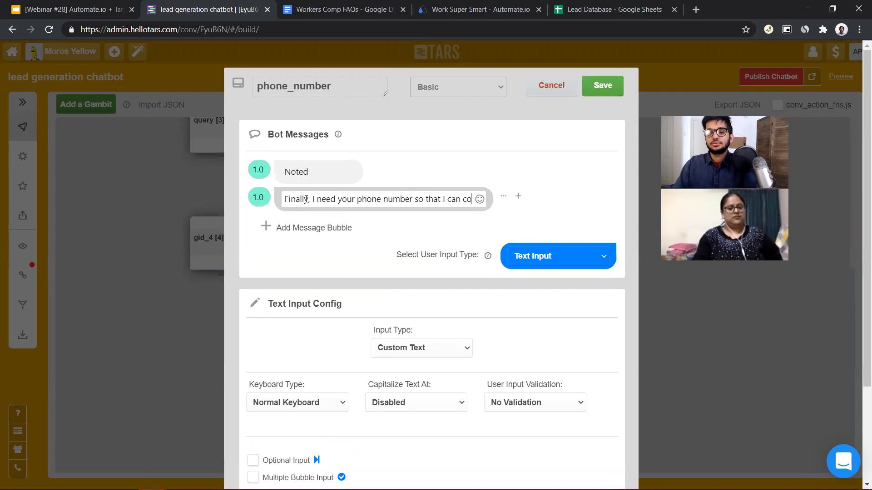
{"action": "type", "text": "nnect you with one of our lawyers"}
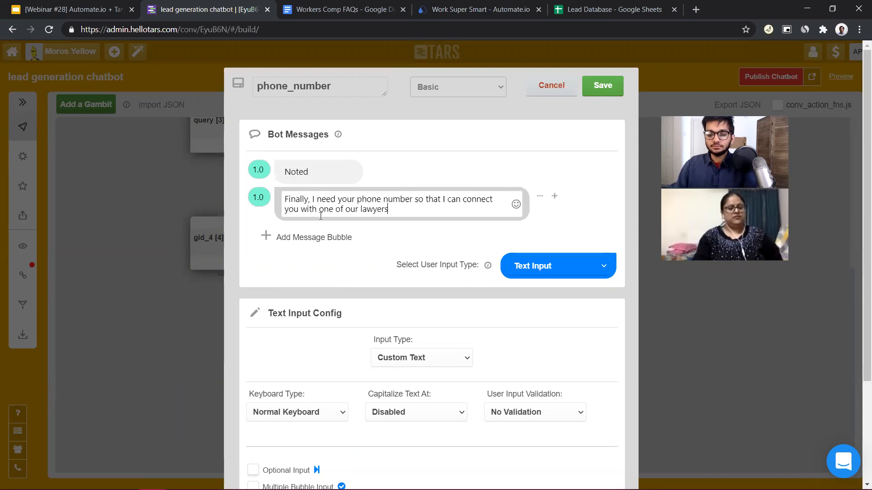
Set the phone_number gambit's text input type to Mobile and save the gambit
{"action": "left_click", "coordinate": [563, 314]}
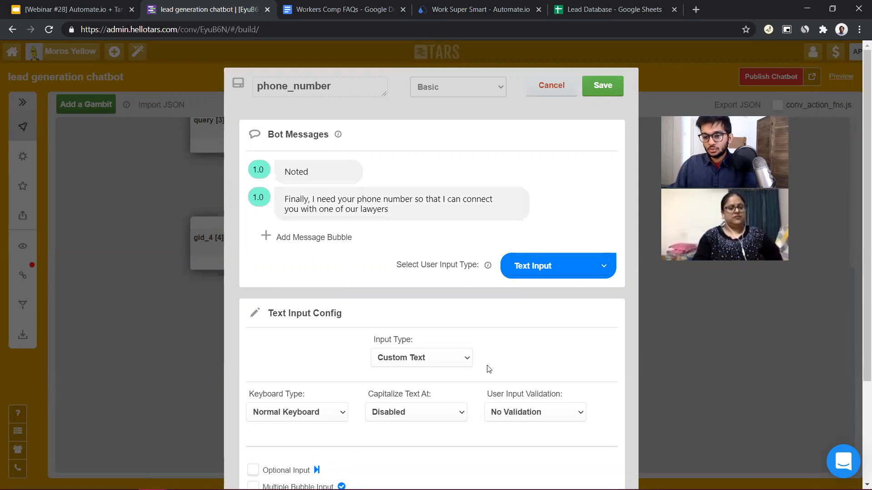
{"action": "left_click", "coordinate": [424, 365]}
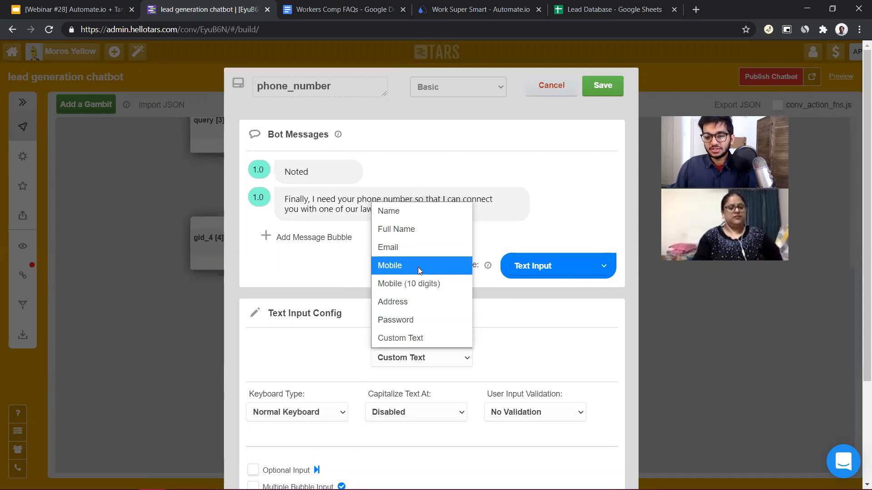
{"action": "left_click", "coordinate": [417, 267]}
{"action": "left_click", "coordinate": [603, 86]}
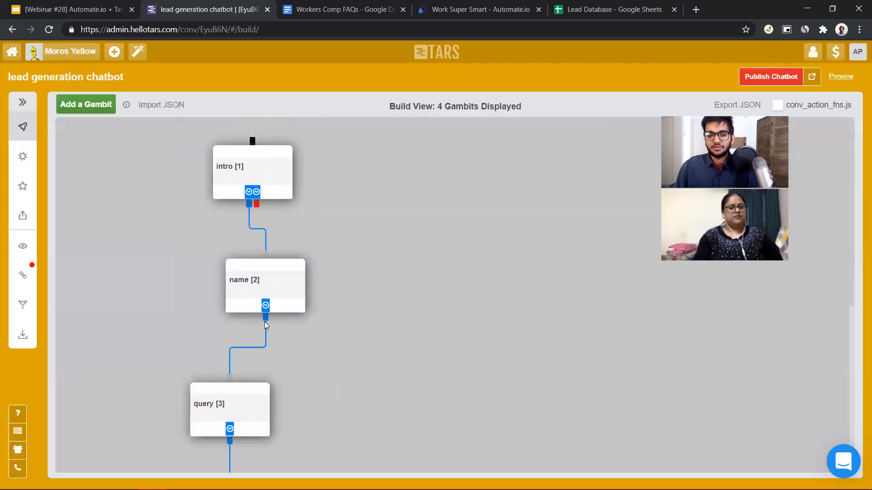
Add a new gambit beneath phone_number and connect phone_number's output to it
{"action": "scroll", "coordinate": [294, 396], "scroll_direction": "down", "scroll_amount": 6}
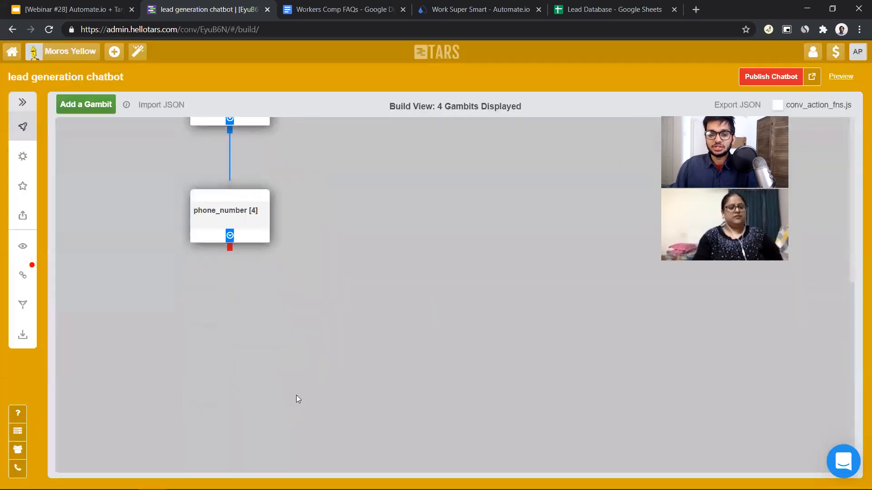
{"action": "left_click", "coordinate": [81, 105]}
{"action": "left_click_drag", "start_coordinate": [103, 144], "coordinate": [224, 305]}
{"action": "left_click_drag", "start_coordinate": [230, 247], "coordinate": [232, 289]}
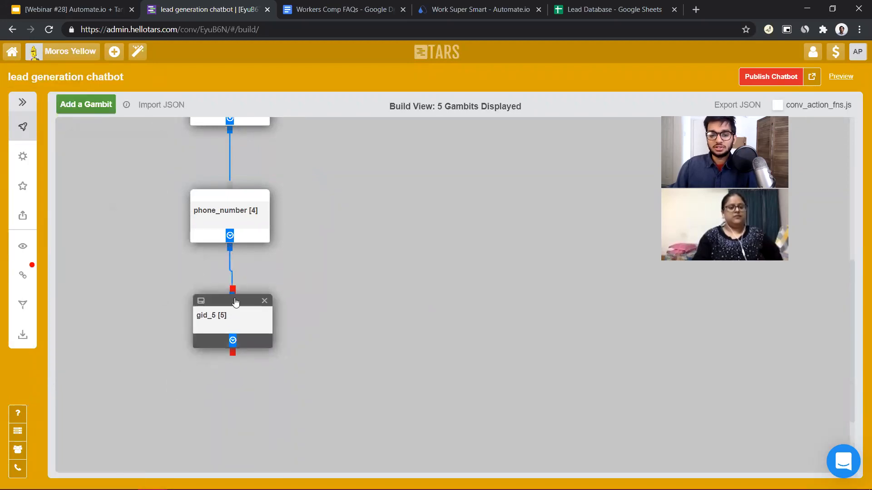
Rename the new gambit as end and replace its default message with "Thank you!"
{"action": "left_click", "coordinate": [237, 321]}
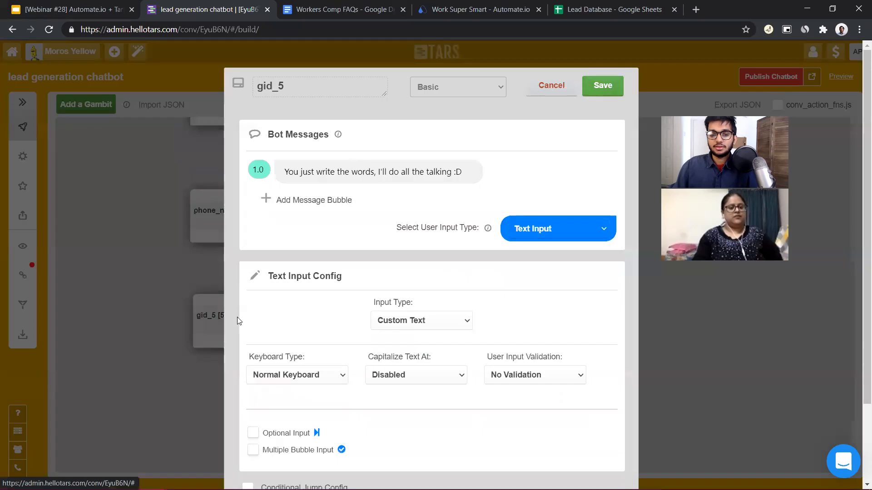
{"action": "double_click", "coordinate": [292, 86]}
{"action": "type", "text": "end"}
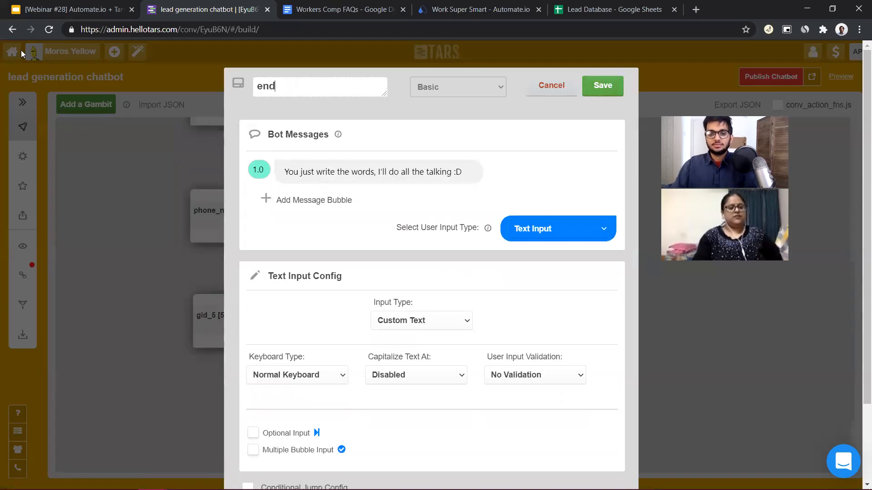
{"action": "triple_click", "coordinate": [325, 165]}
{"action": "type", "text": "Thak"}
{"action": "type", "text": "k you!"}
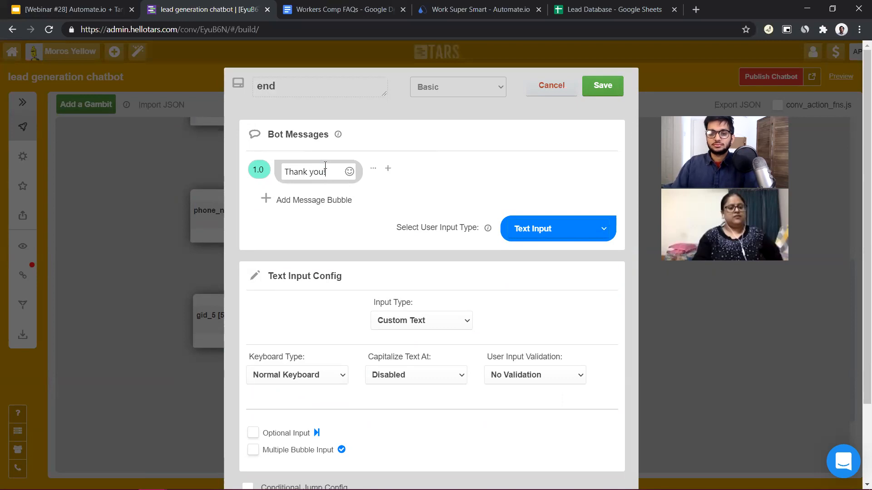
Add a second message bubble to the end gambit reading "WE have all of the information we need to research your case"
{"action": "left_click", "coordinate": [337, 206]}
{"action": "type", "text": "WE h"}
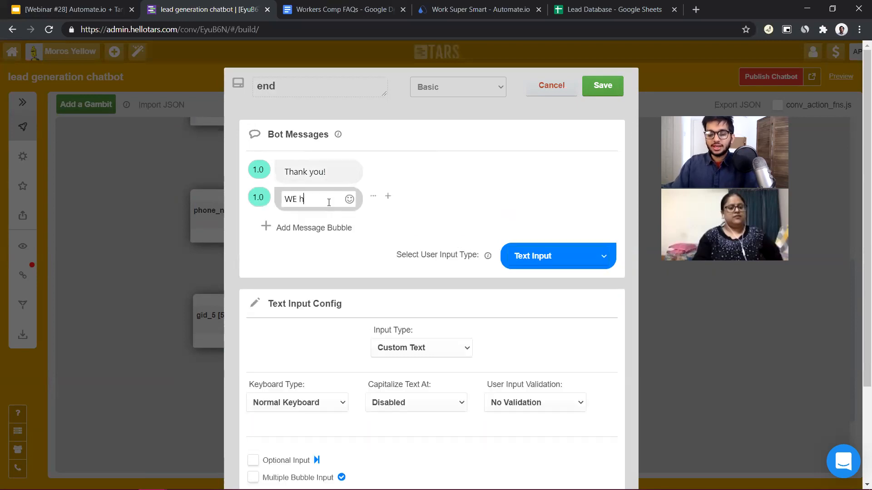
{"action": "type", "text": "ave all of the inf"}
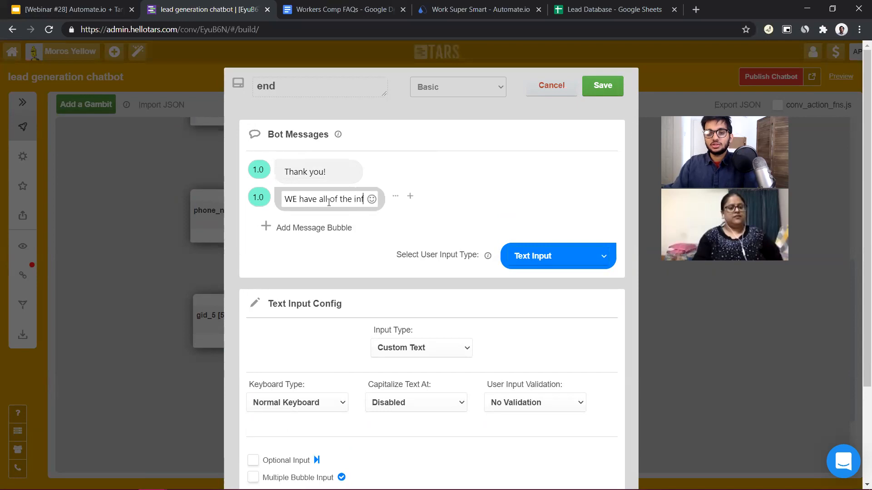
{"action": "type", "text": "ormation we n"}
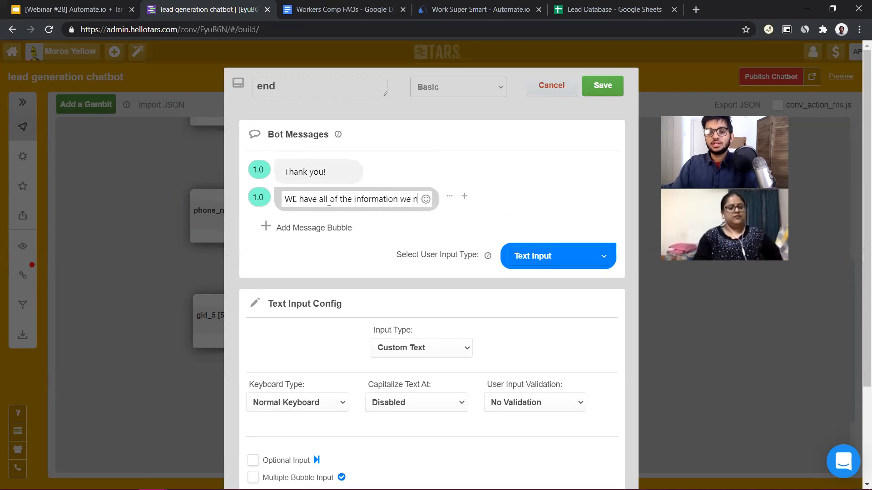
{"action": "type", "text": "eed to "}
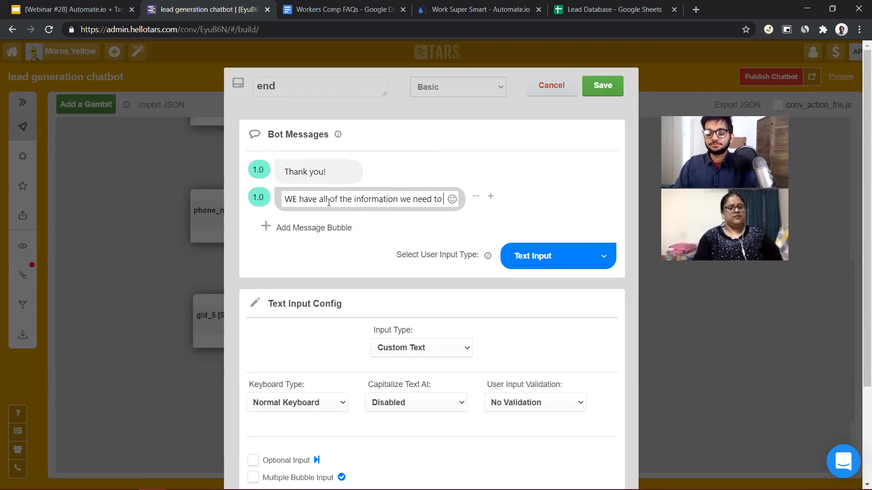
{"action": "type", "text": "rese"}
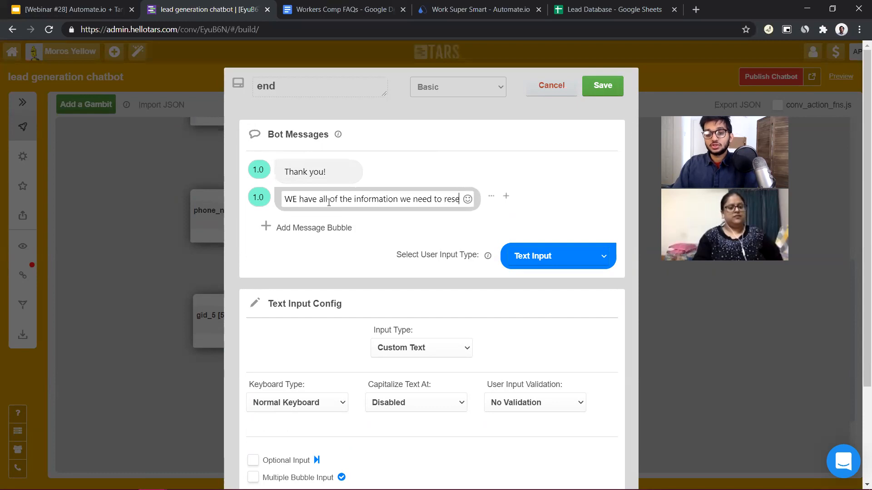
{"action": "type", "text": "arch your case"}
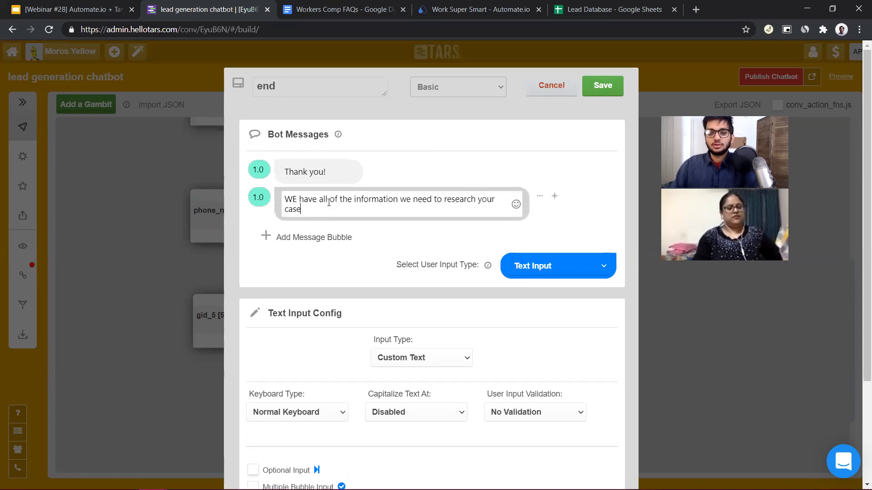
Add a third message bubble to the end gambit reading "Expect a call from us soon"
{"action": "left_click", "coordinate": [311, 238]}
{"action": "type", "text": "Exc"}
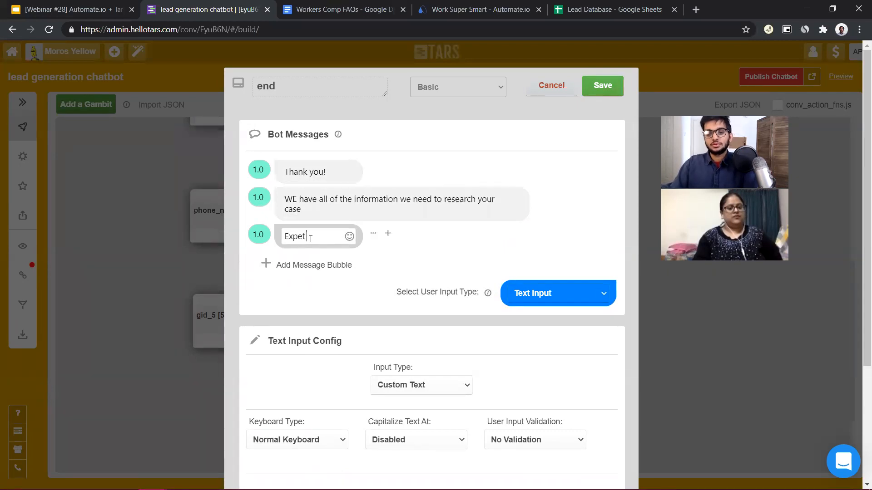
{"action": "type", "text": "ect a call from"}
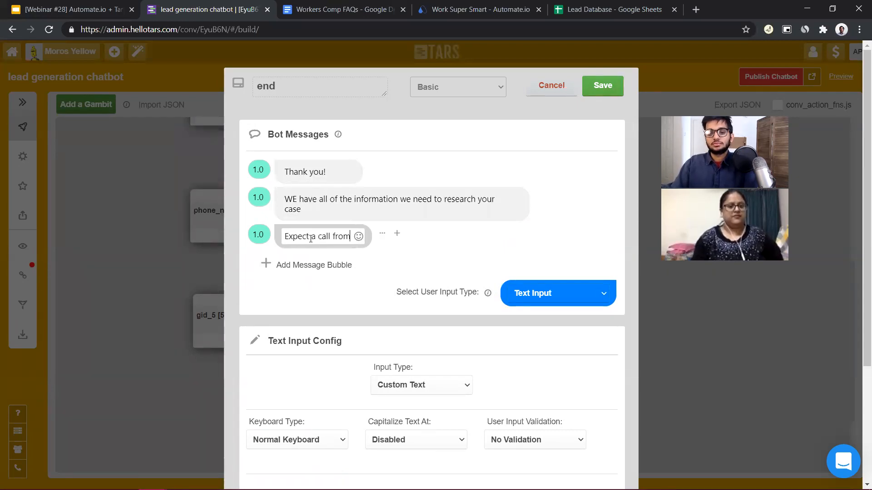
{"action": "type", "text": " us soon"}
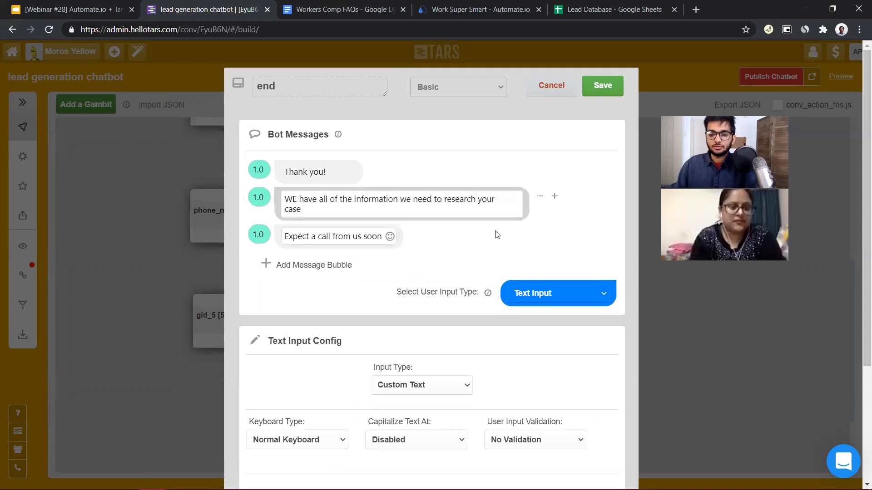
Set the end gambit's user input type to Auto Page Redirection and save the gambit
{"action": "left_click", "coordinate": [594, 297]}
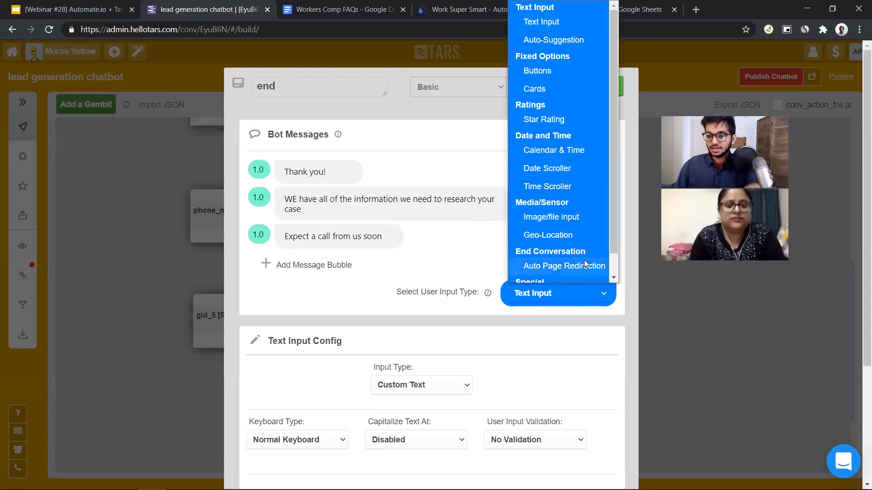
{"action": "scroll", "coordinate": [575, 200], "scroll_direction": "down", "scroll_amount": 1}
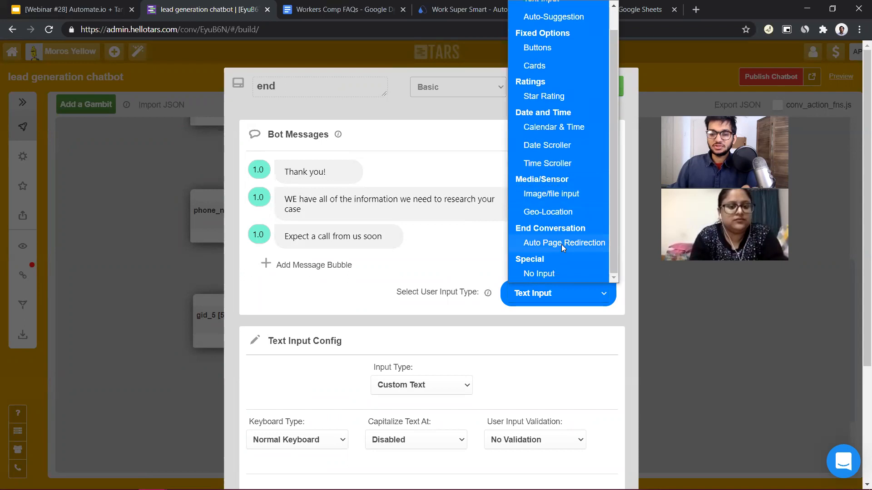
{"action": "left_click", "coordinate": [557, 244]}
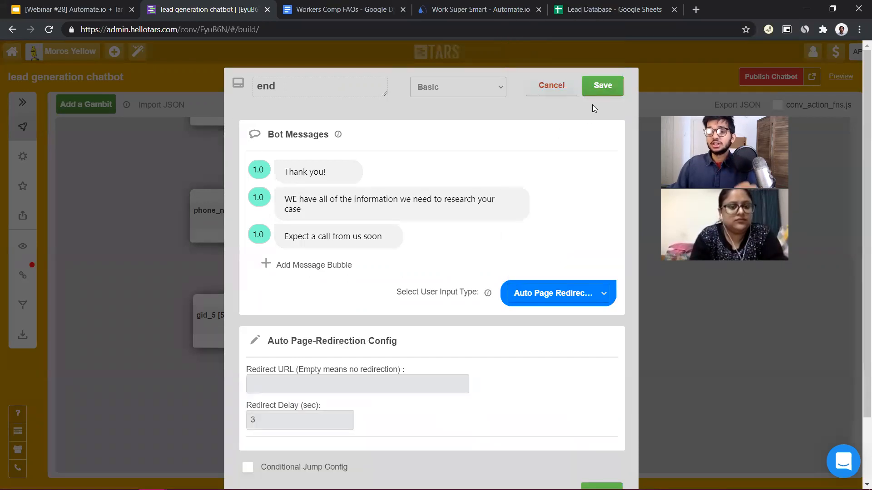
{"action": "left_click", "coordinate": [605, 86]}
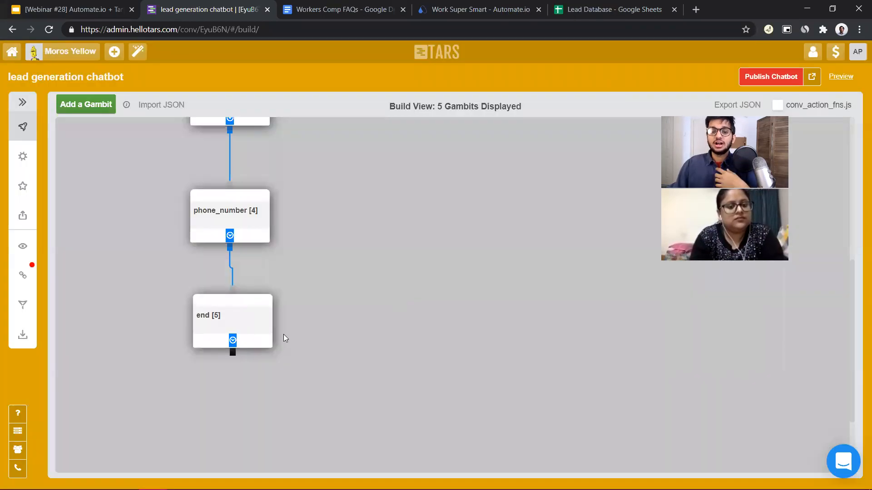
Reposition the query and phone_number gambits so they sit more directly beneath the name gambit
{"action": "scroll", "coordinate": [285, 339], "scroll_direction": "up", "scroll_amount": 5}
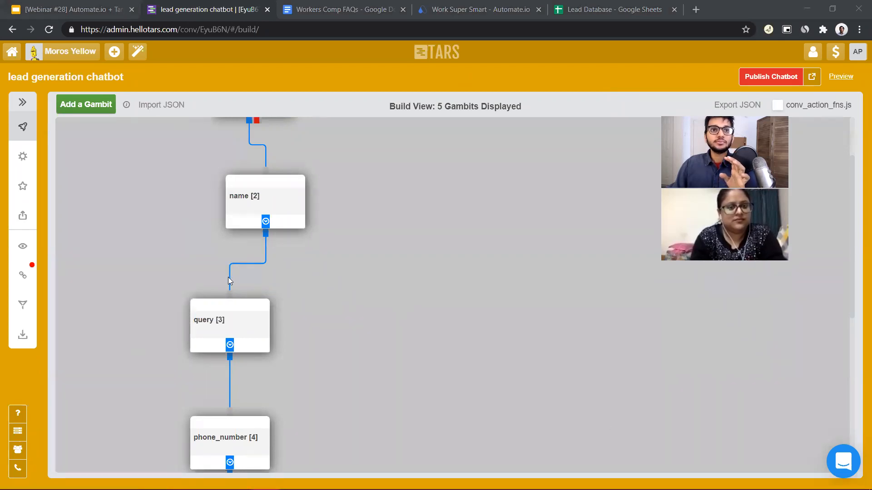
{"action": "mouse_move", "coordinate": [245, 326]}
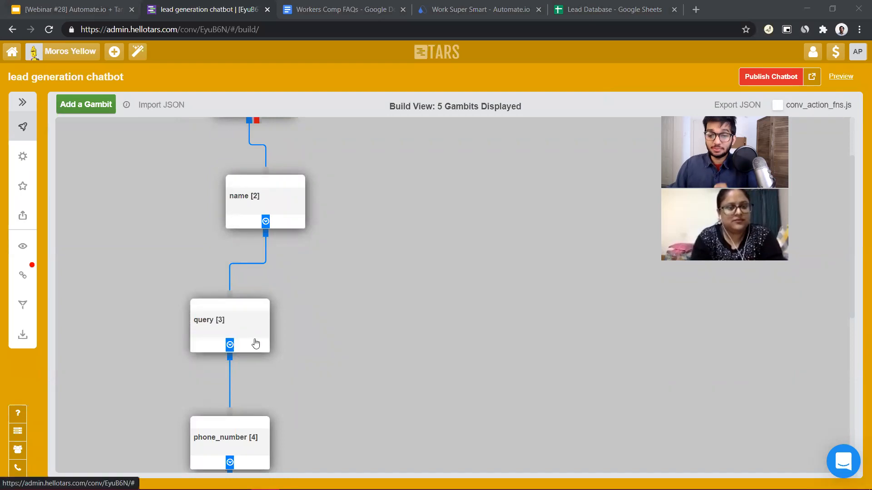
{"action": "left_click_drag", "start_coordinate": [258, 346], "coordinate": [277, 347]}
{"action": "left_click_drag", "start_coordinate": [223, 438], "coordinate": [264, 429]}
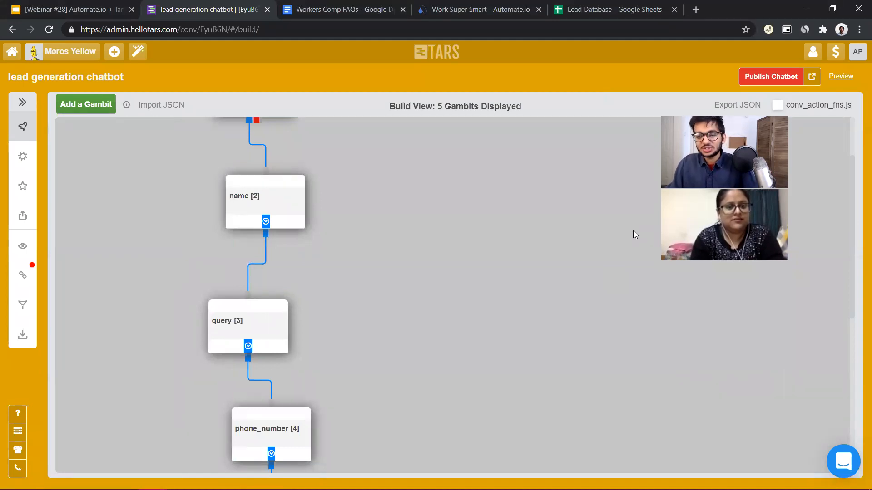
{"action": "scroll", "coordinate": [606, 236], "scroll_direction": "down", "scroll_amount": 6}
{"action": "scroll", "coordinate": [500, 231], "scroll_direction": "up", "scroll_amount": 7}
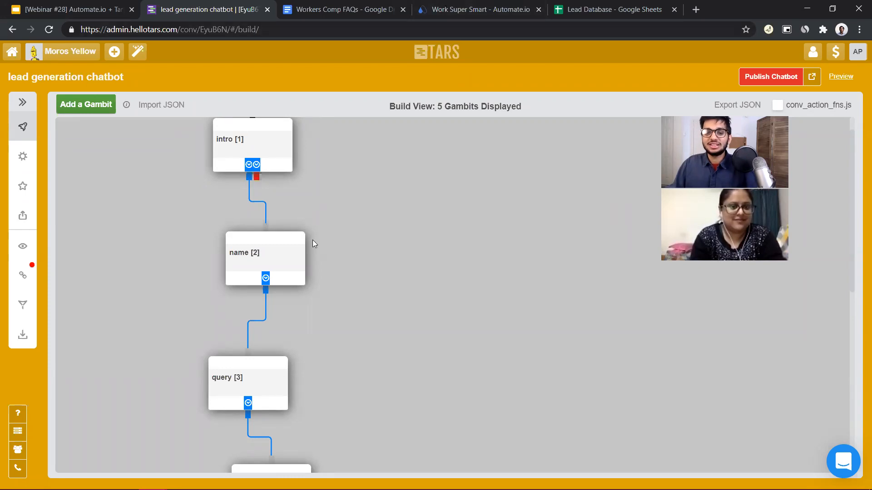
Review the chatbot's gambit flow and open the Lead Database spreadsheet to examine its columns
{"action": "scroll", "coordinate": [255, 206], "scroll_direction": "down", "scroll_amount": 3}
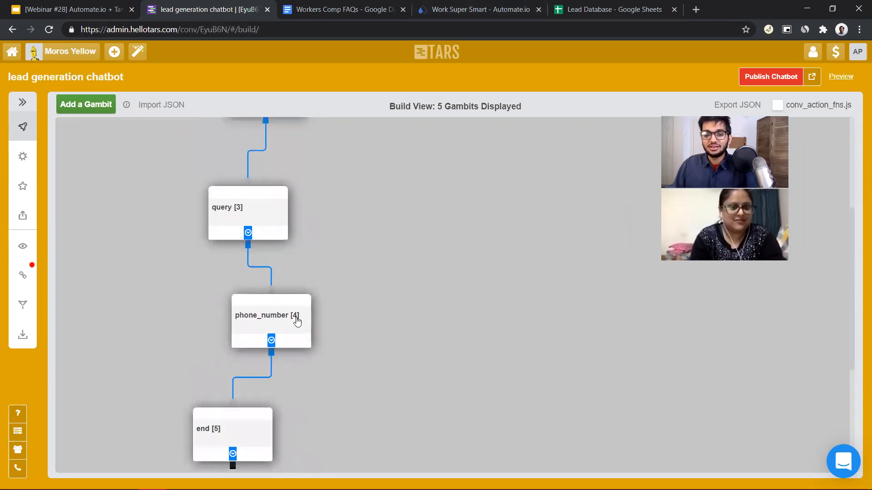
{"action": "scroll", "coordinate": [296, 321], "scroll_direction": "up", "scroll_amount": 4}
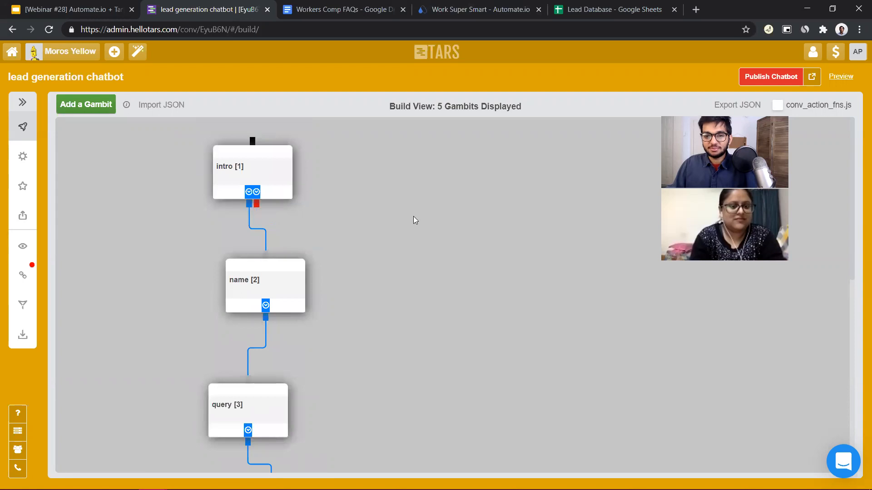
{"action": "left_click", "coordinate": [611, 9]}
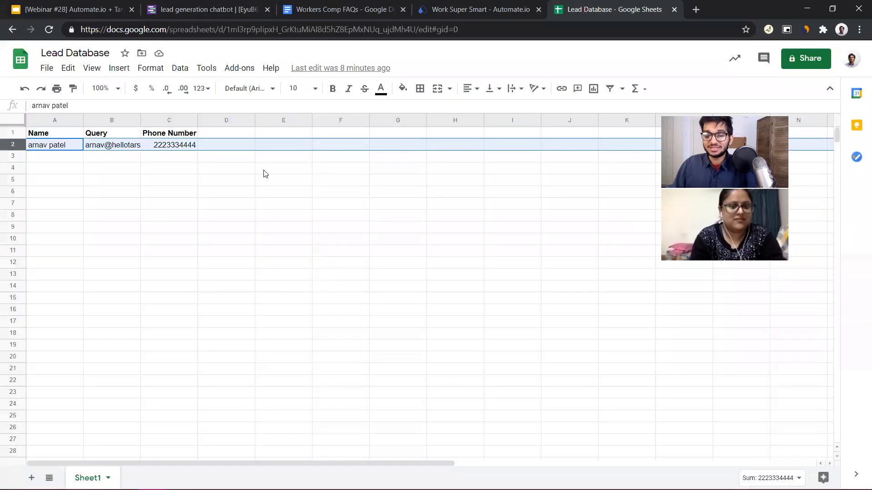
Reorder the browser tabs so Automate.io and Lead Database follow the chatbot builder, and switch to Automate.io
{"action": "left_click_drag", "start_coordinate": [454, 9], "coordinate": [363, 5]}
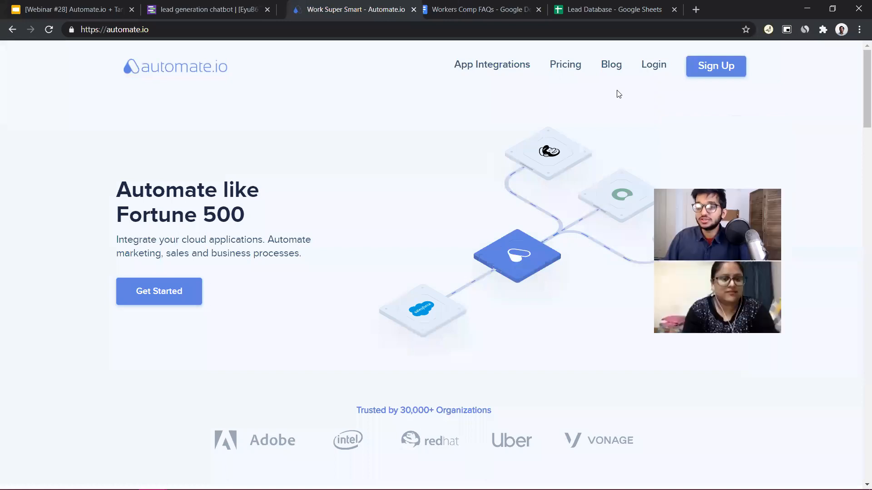
{"action": "left_click_drag", "start_coordinate": [667, 7], "coordinate": [547, 5]}
{"action": "left_click", "coordinate": [350, 5]}
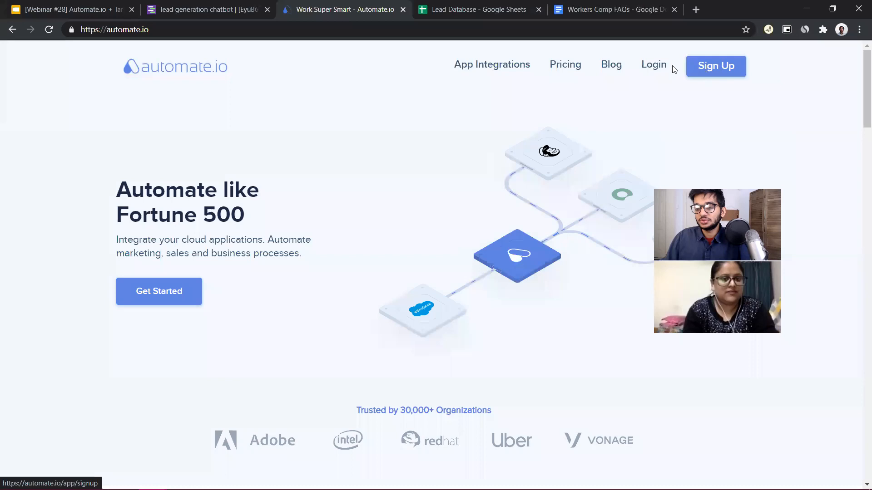
Log in to Automate.io and start creating a new bot
{"action": "left_click", "coordinate": [654, 64]}
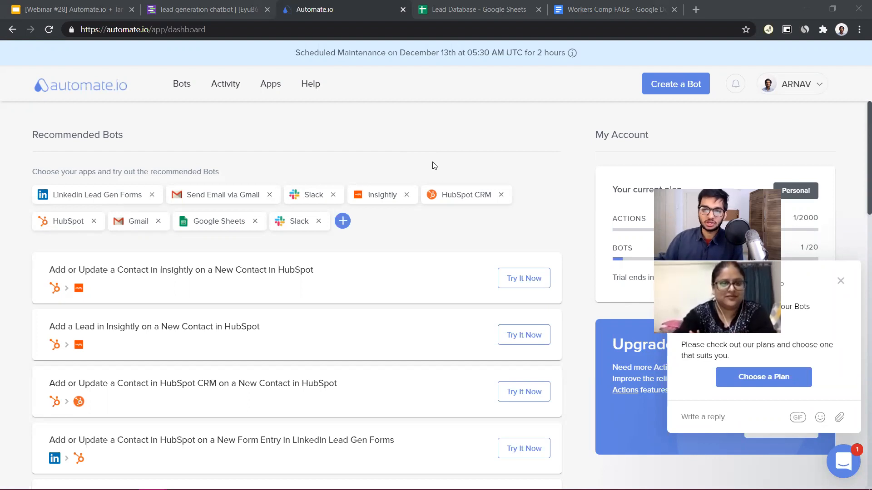
{"action": "left_click", "coordinate": [680, 86]}
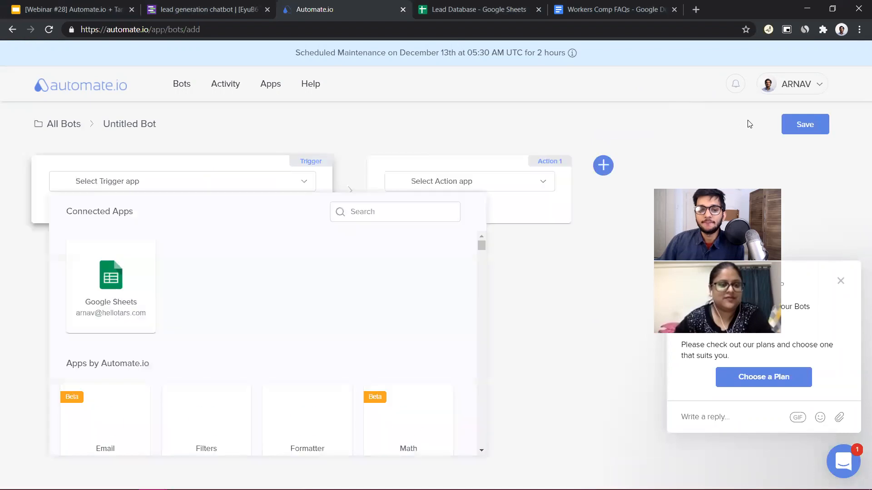
{"action": "left_click", "coordinate": [742, 147]}
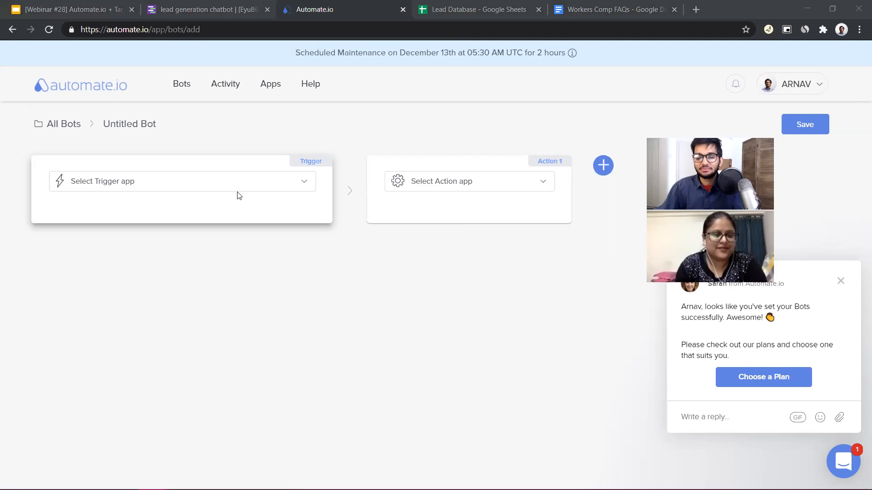
Choose Webhooks as the bot's trigger app with Incoming Hook as the trigger event
{"action": "left_click", "coordinate": [216, 190]}
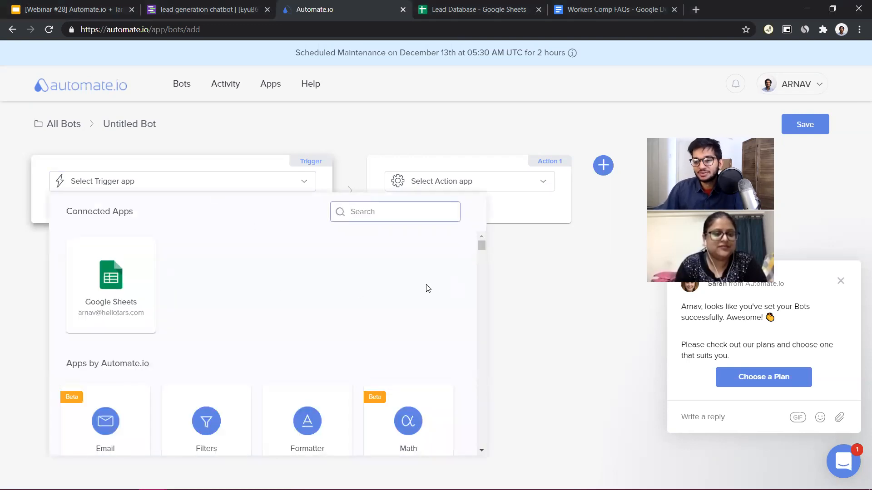
{"action": "scroll", "coordinate": [431, 284], "scroll_direction": "down", "scroll_amount": 5}
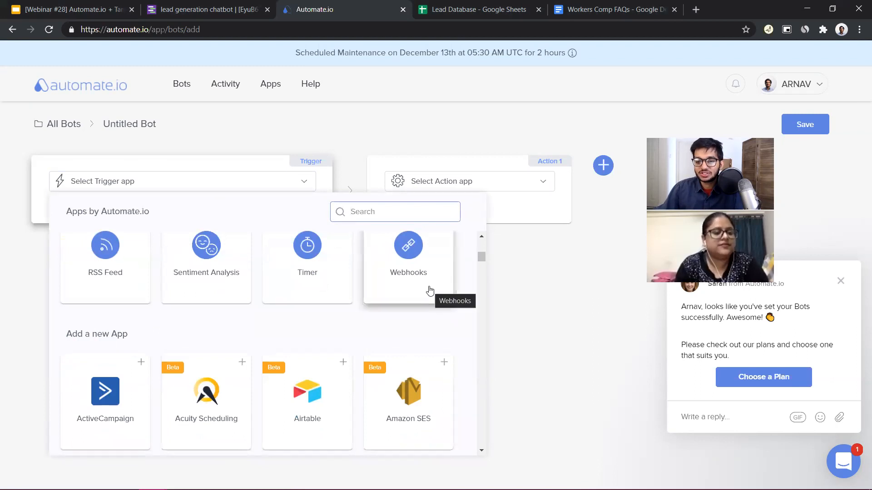
{"action": "scroll", "coordinate": [424, 334], "scroll_direction": "up", "scroll_amount": 2}
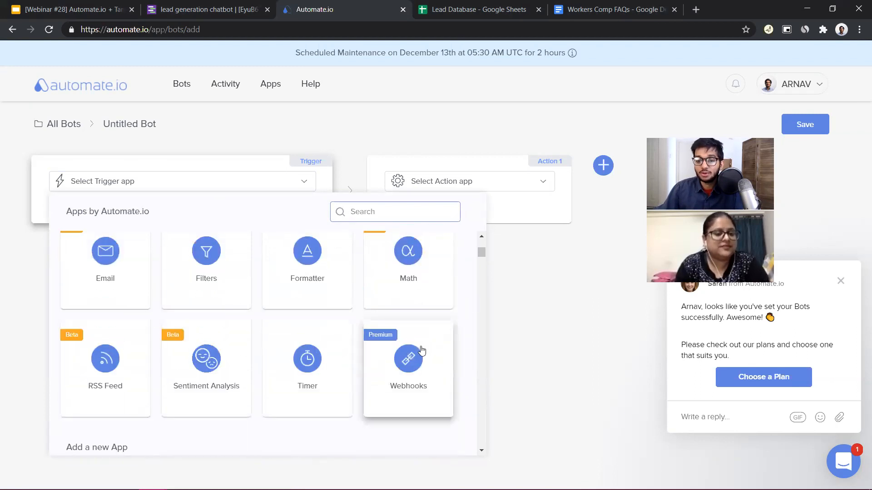
{"action": "left_click", "coordinate": [422, 373]}
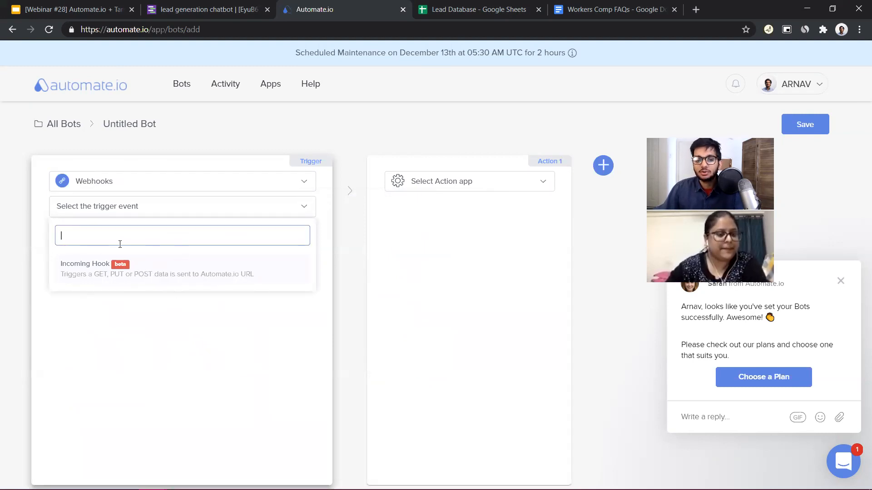
{"action": "left_click", "coordinate": [117, 277]}
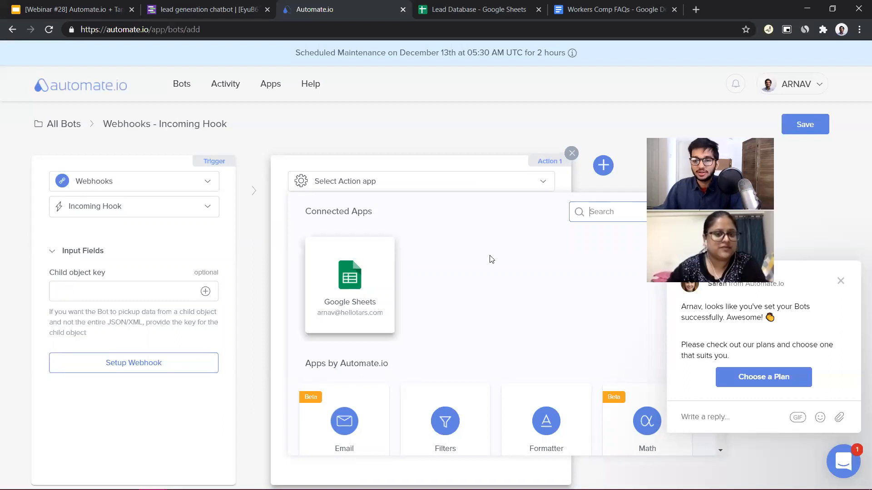
Start the webhook setup for the Incoming Hook trigger and copy the generated webhook URL
{"action": "left_click", "coordinate": [163, 374]}
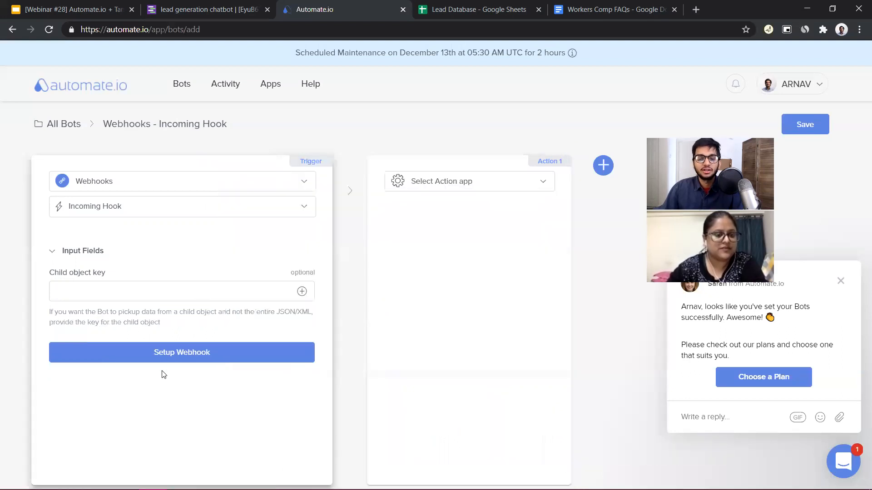
{"action": "left_click", "coordinate": [194, 359]}
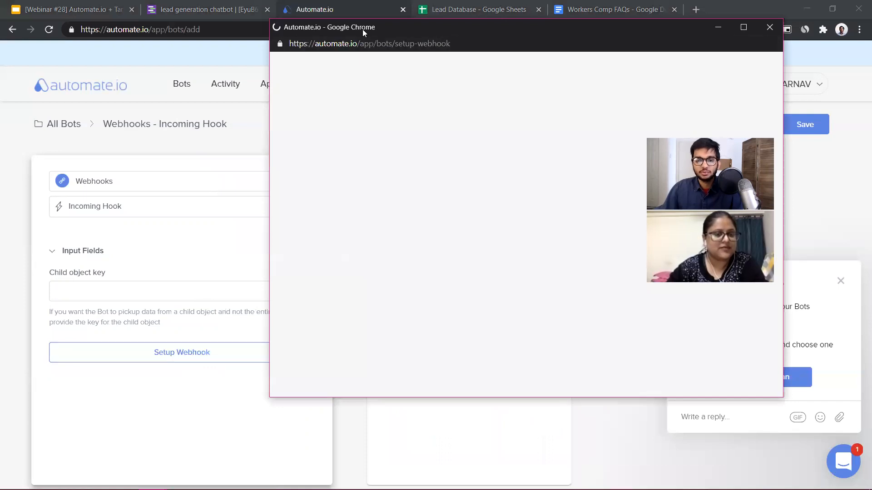
{"action": "left_click_drag", "start_coordinate": [363, 29], "coordinate": [312, 29]}
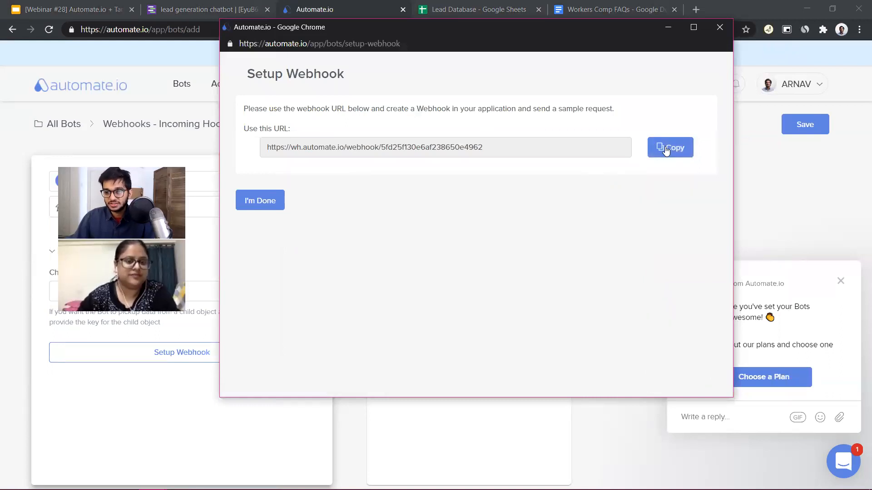
{"action": "left_click", "coordinate": [669, 156]}
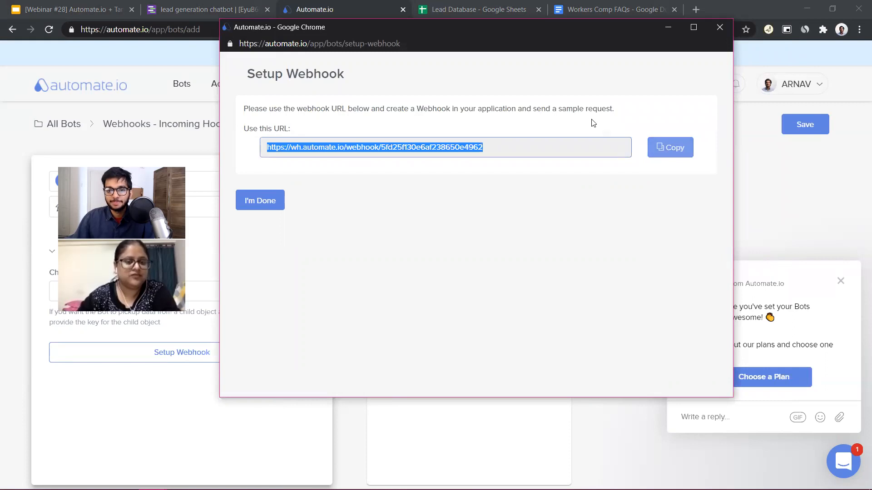
Switch to the TARS chatbot builder, move the end gambit more directly beneath phone_number, and open its API Config view
{"action": "left_click", "coordinate": [203, 17]}
{"action": "left_click_drag", "start_coordinate": [241, 245], "coordinate": [274, 268]}
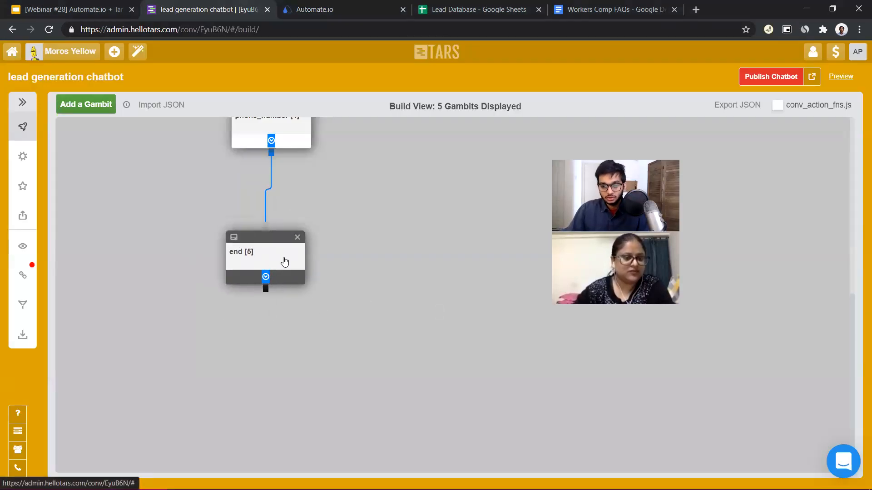
{"action": "left_click", "coordinate": [284, 261]}
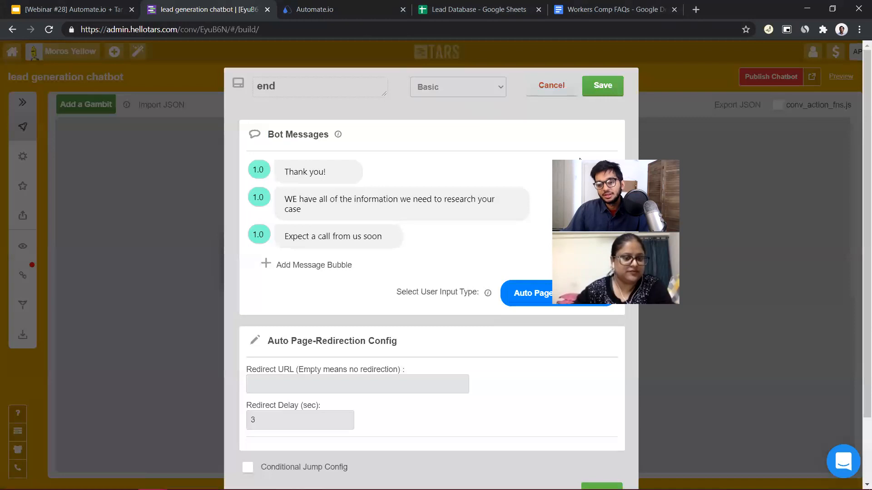
{"action": "left_click", "coordinate": [498, 86]}
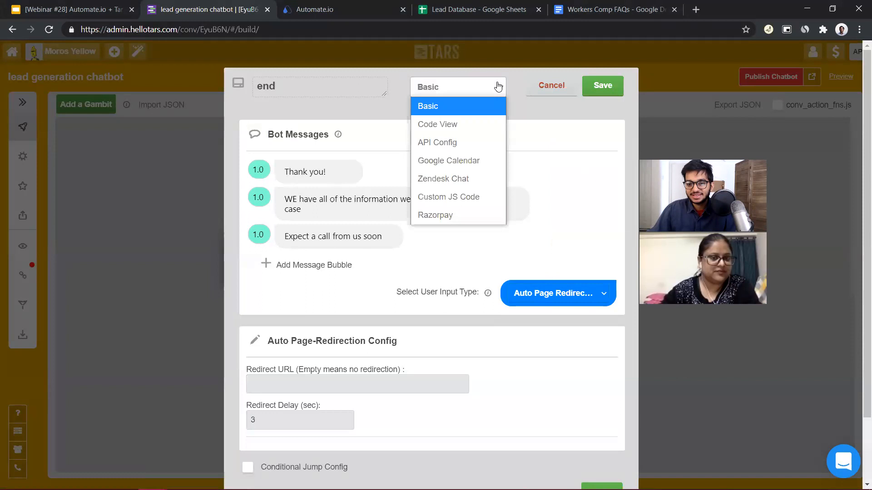
{"action": "left_click", "coordinate": [471, 144]}
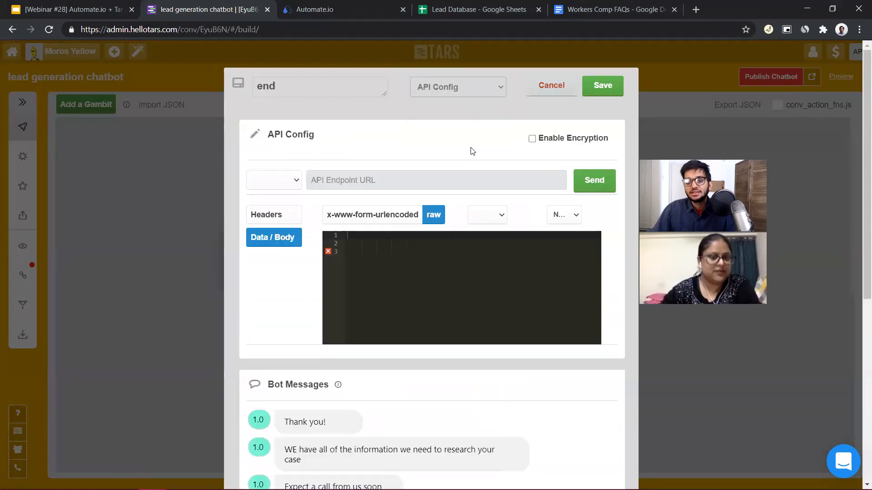
Set the end gambit's API request method to POST and its body format to x-www-form-urlencoded
{"action": "left_click", "coordinate": [292, 188]}
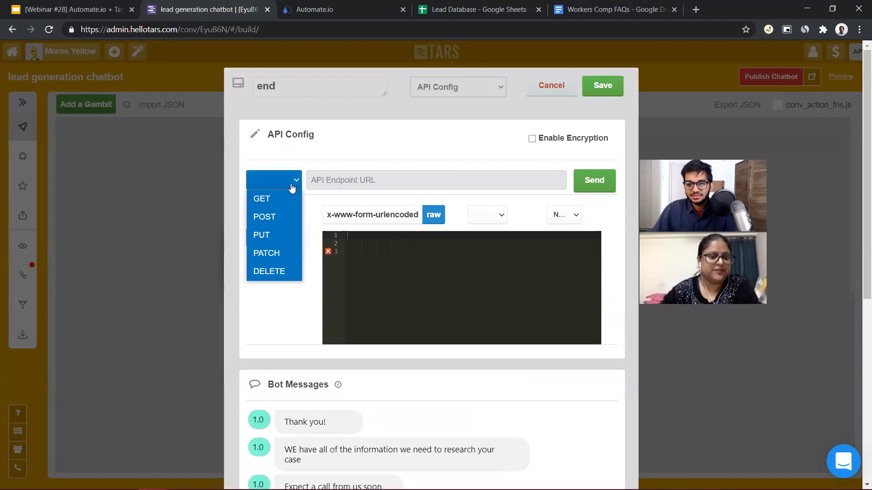
{"action": "left_click", "coordinate": [277, 217]}
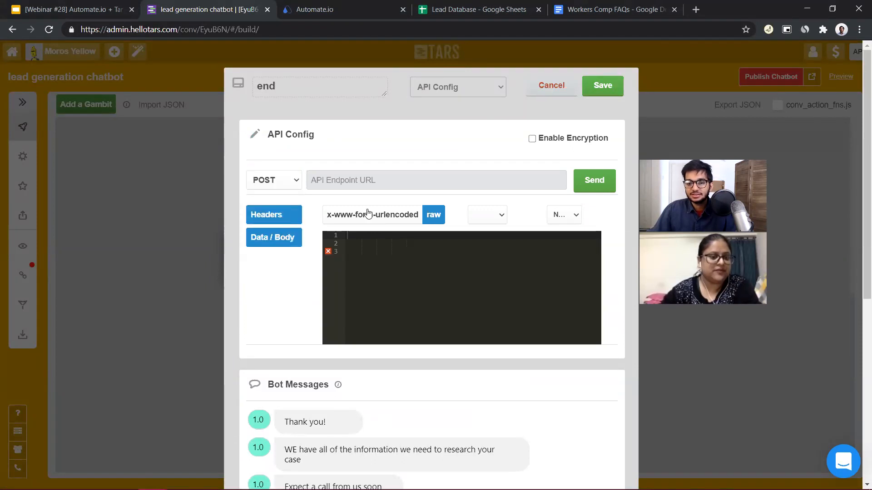
{"action": "left_click", "coordinate": [379, 221]}
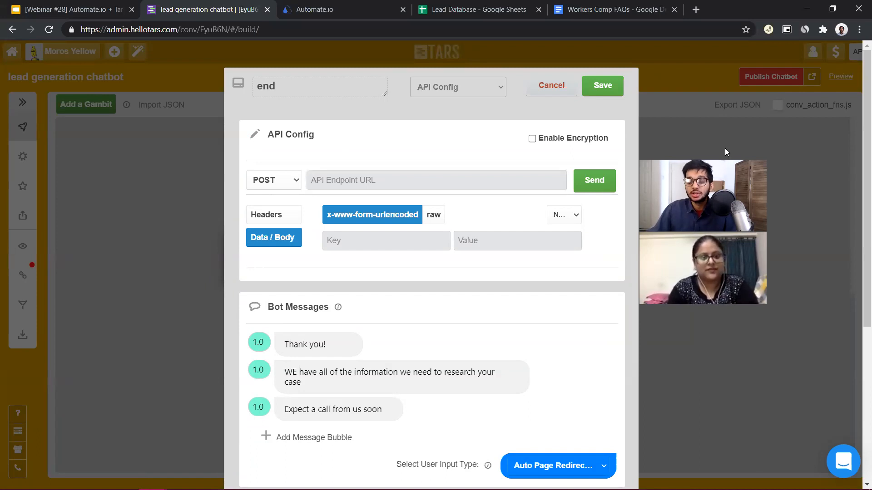
Correct the second message bubble to read "We have all of the information we need to research your case"
{"action": "left_click", "coordinate": [407, 366]}
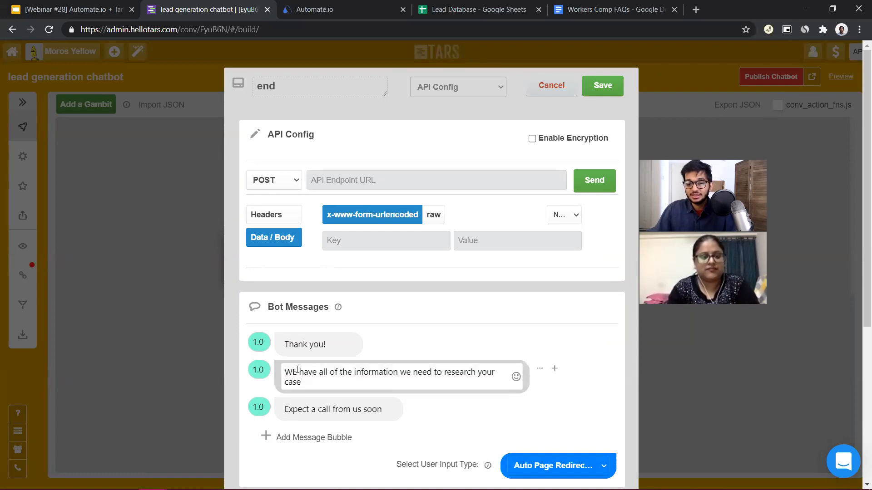
{"action": "left_click", "coordinate": [297, 370]}
{"action": "key", "text": "BackSpace"}
{"action": "type", "text": "e"}
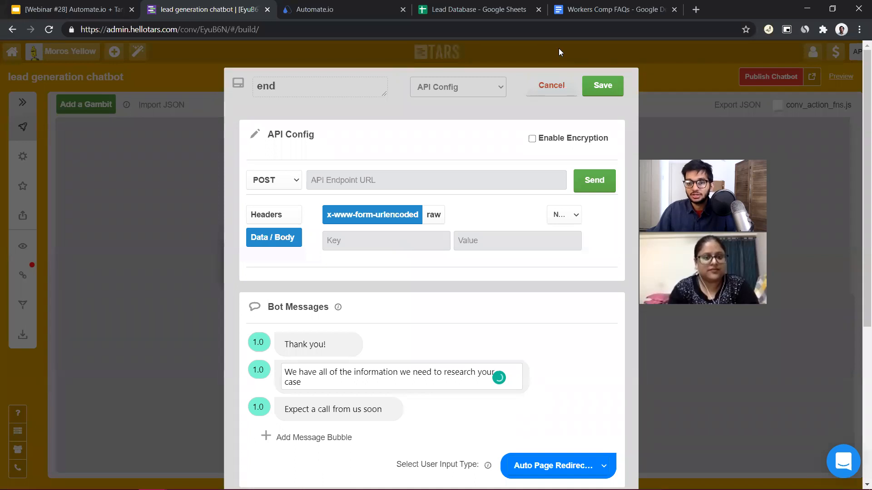
{"action": "left_click", "coordinate": [468, 102]}
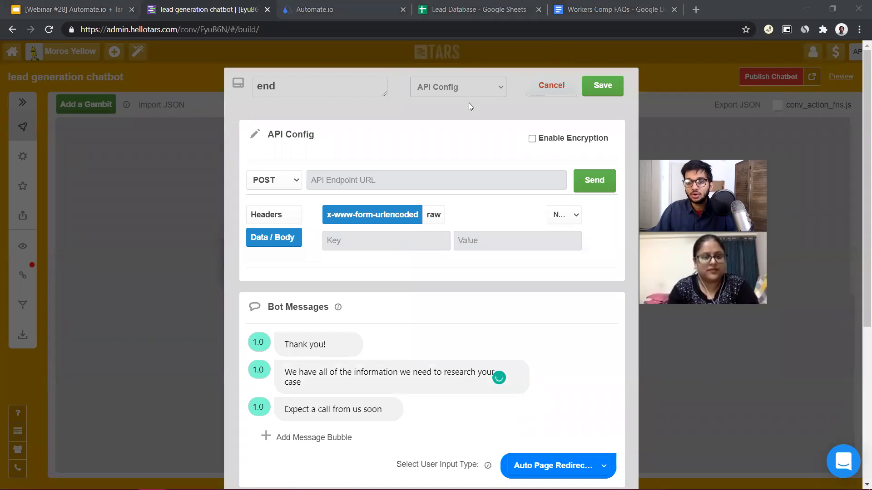
Paste the copied webhook URL as the API endpoint and add the body keys name, query and phone
{"action": "left_click", "coordinate": [425, 180]}
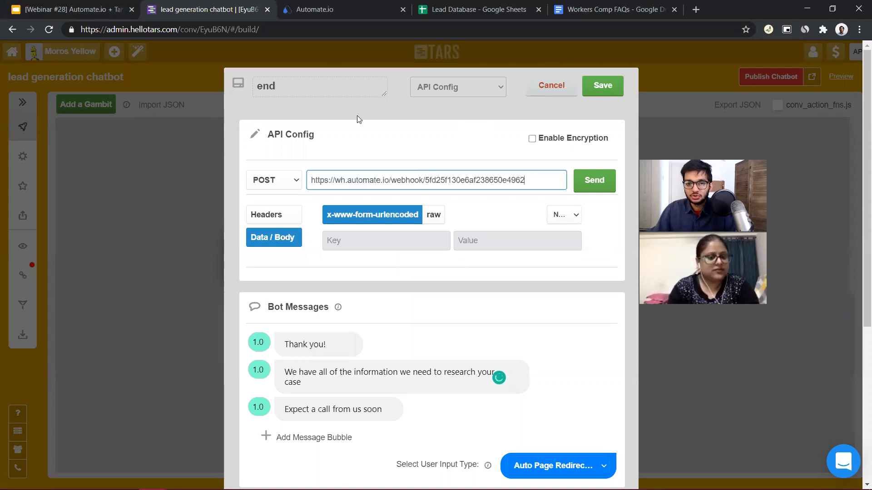
{"action": "left_click", "coordinate": [345, 242]}
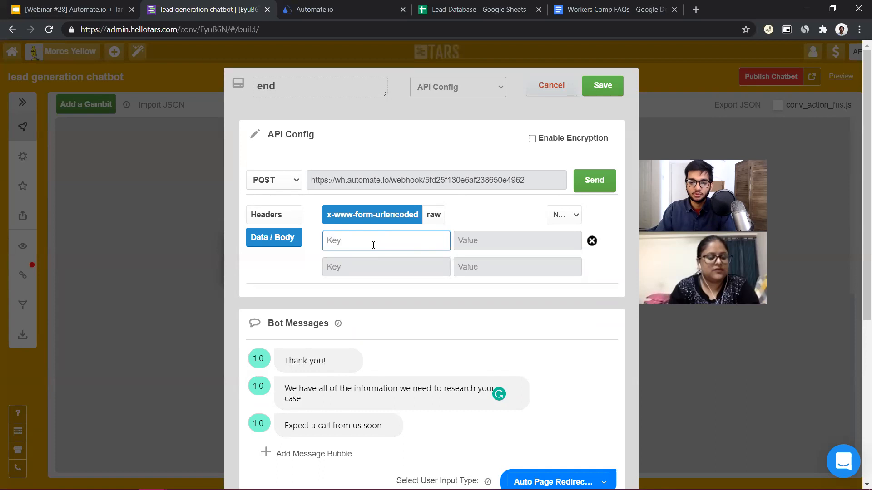
{"action": "type", "text": "name"}
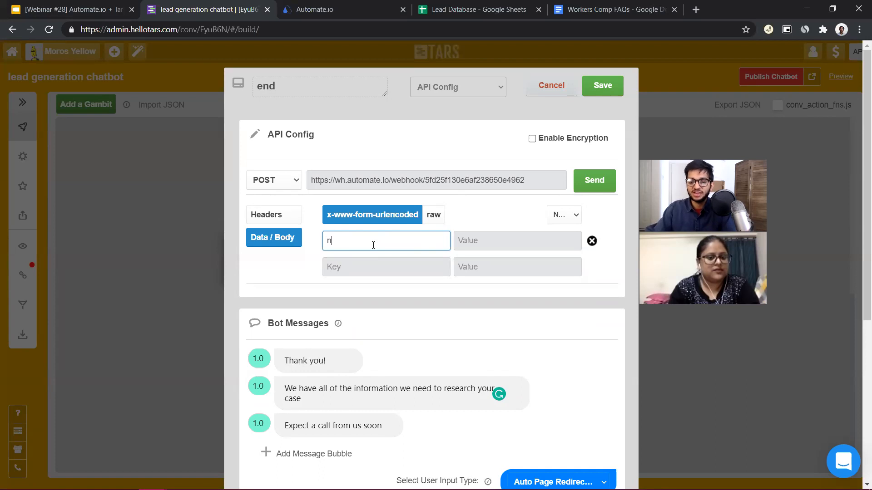
{"action": "left_click", "coordinate": [362, 268]}
{"action": "type", "text": "query"}
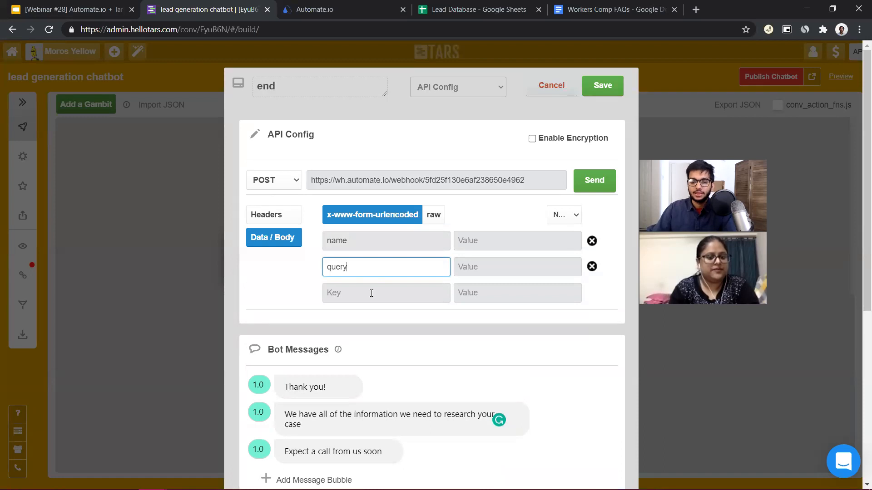
{"action": "left_click", "coordinate": [371, 293]}
{"action": "type", "text": "phone"}
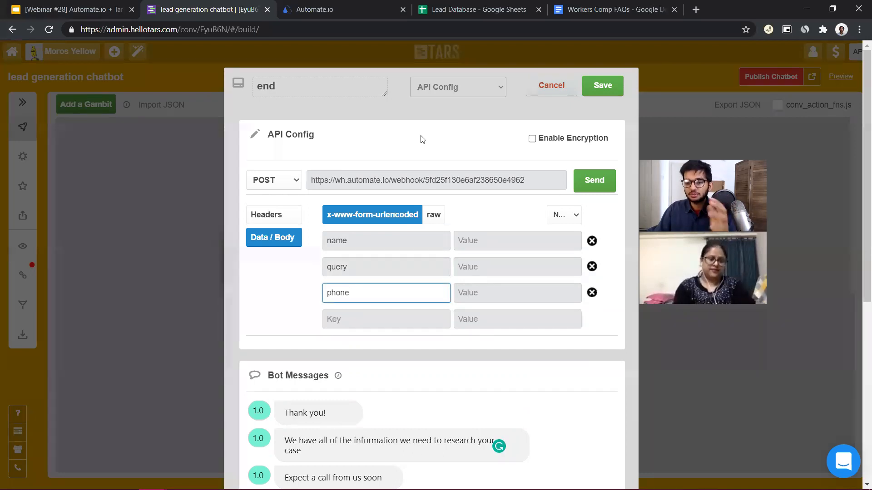
Fill the name body value with a sample full name and the query value with "a server fell on me at work and I need compensation."
{"action": "left_click", "coordinate": [484, 245]}
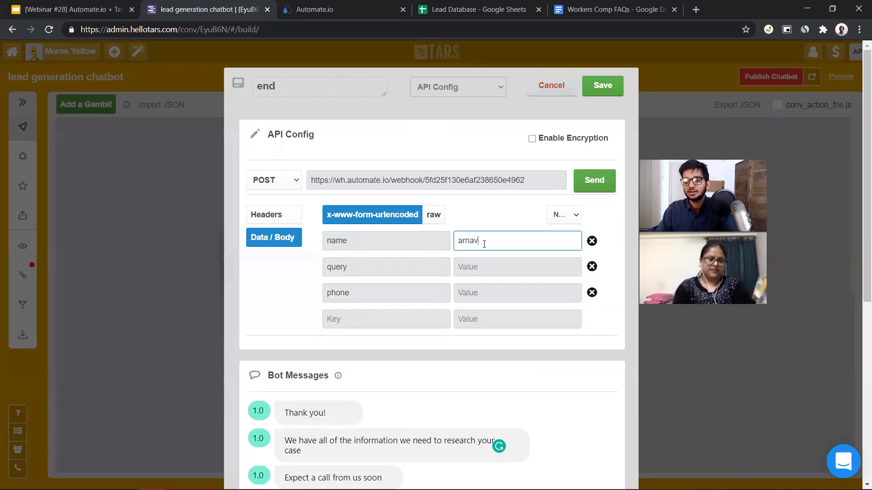
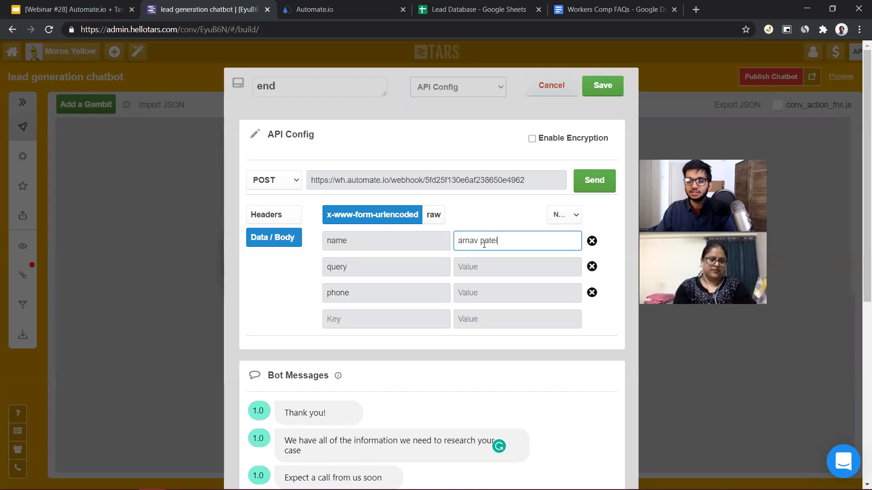
{"action": "left_click", "coordinate": [485, 269]}
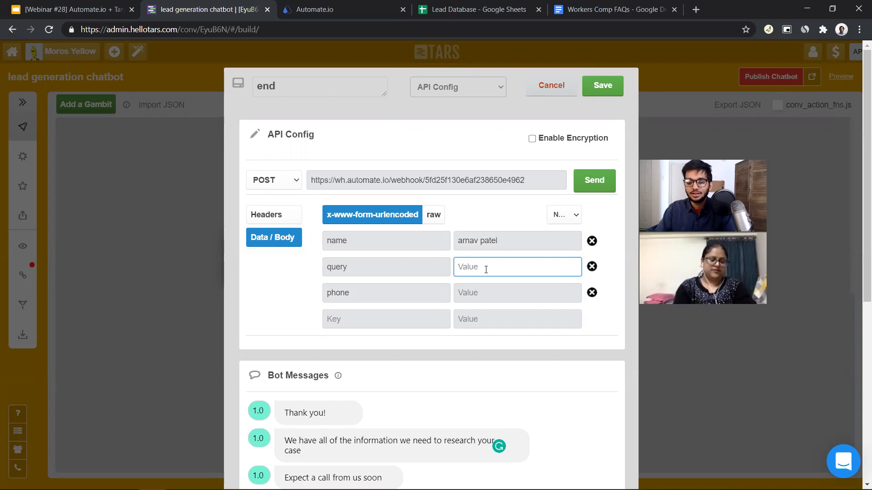
{"action": "type", "text": "a server f"}
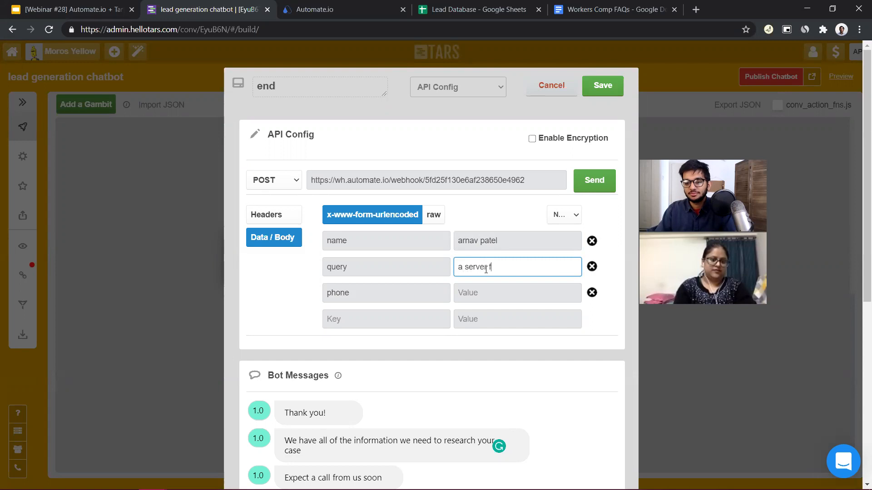
{"action": "type", "text": "ell on me at work and I need c"}
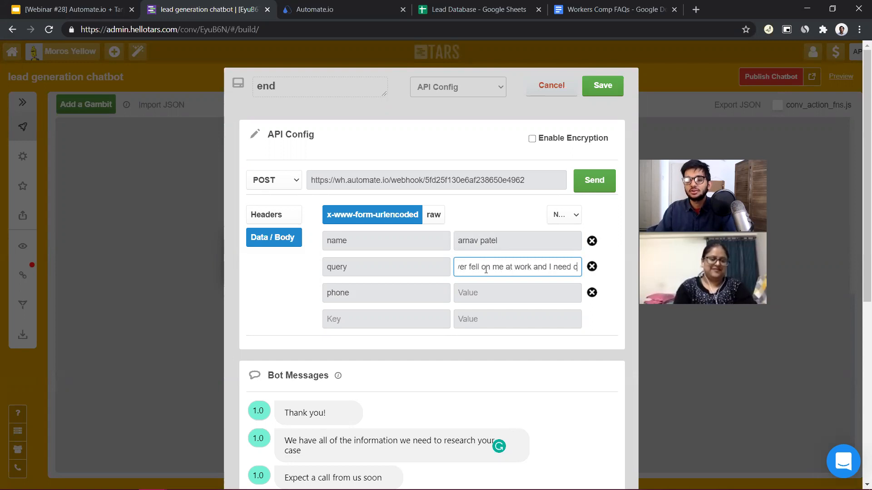
{"action": "type", "text": "ompensation."}
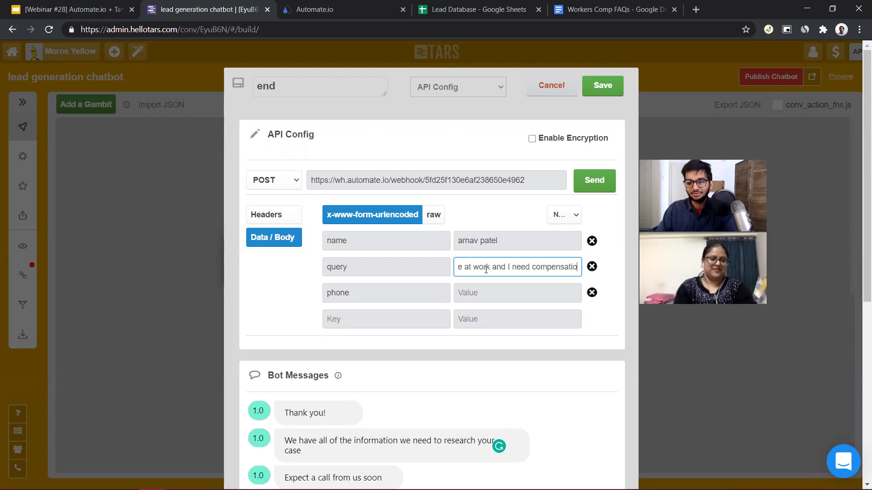
Capitalize the first letter of the sample query and enter a sample phone number as the phone value
{"action": "left_click", "coordinate": [473, 291]}
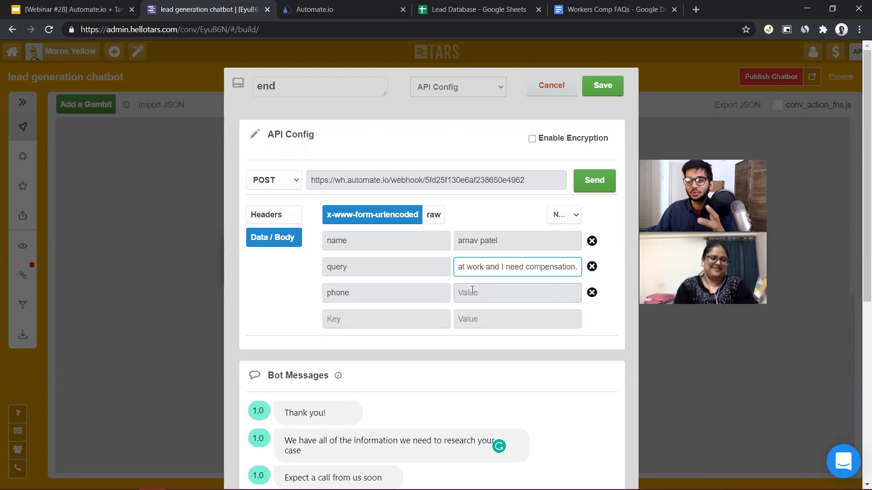
{"action": "left_click", "coordinate": [477, 293]}
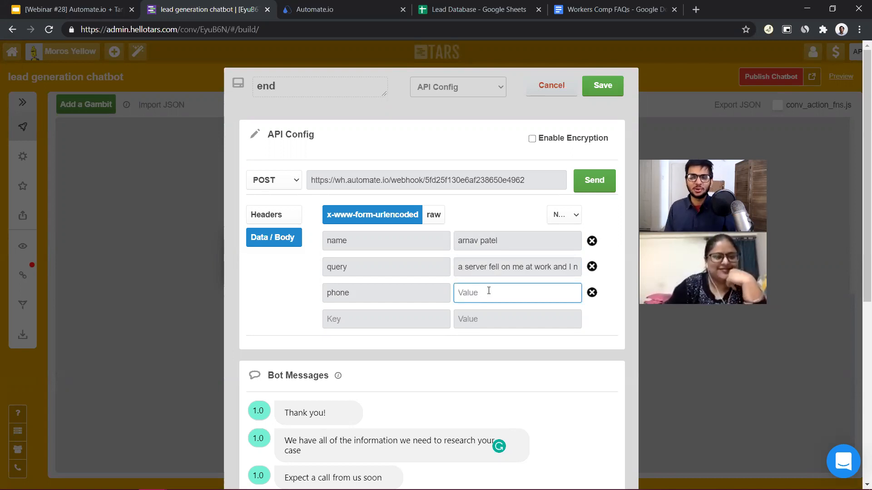
{"action": "left_click", "coordinate": [464, 268]}
{"action": "left_click", "coordinate": [463, 293]}
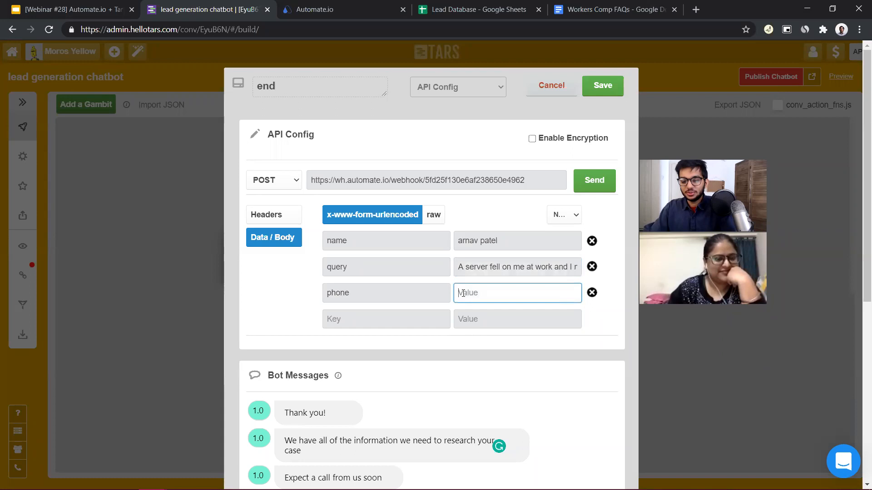
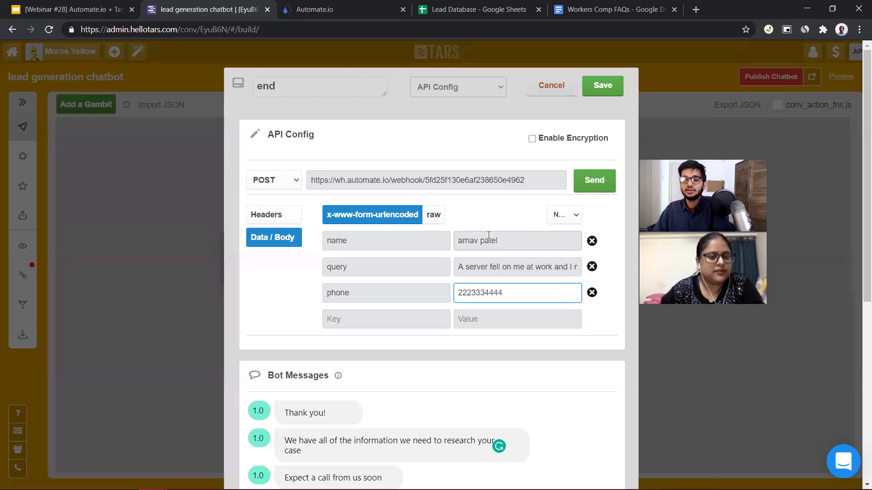
Keep POST as the request method, send the test request to the webhook and inspect its response
{"action": "left_click_drag", "start_coordinate": [340, 180], "coordinate": [526, 183]}
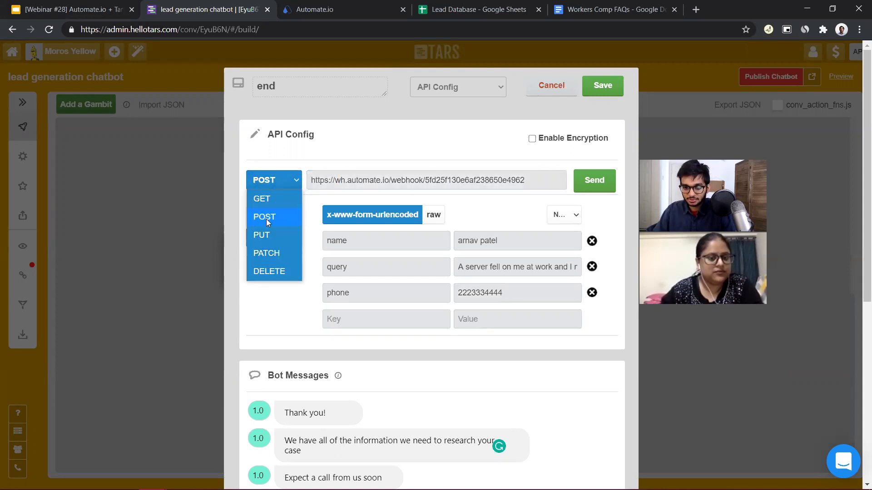
{"action": "left_click", "coordinate": [266, 219]}
{"action": "left_click", "coordinate": [604, 192]}
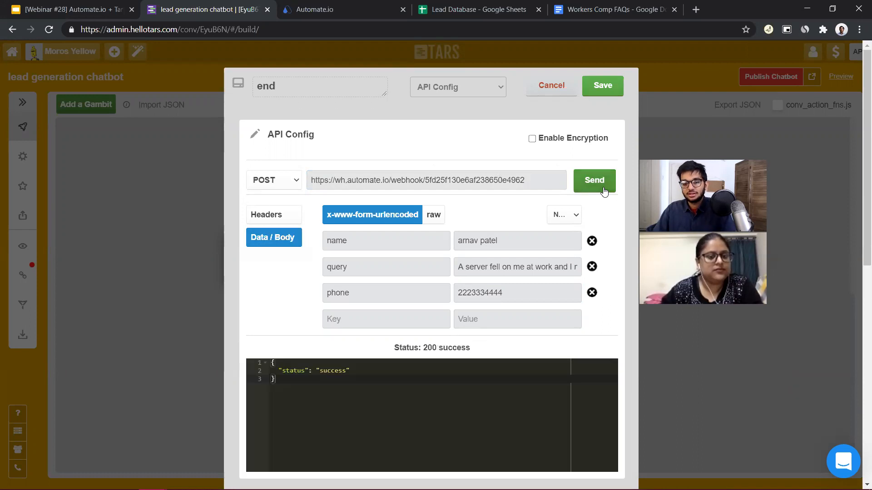
{"action": "left_click_drag", "start_coordinate": [298, 384], "coordinate": [234, 346]}
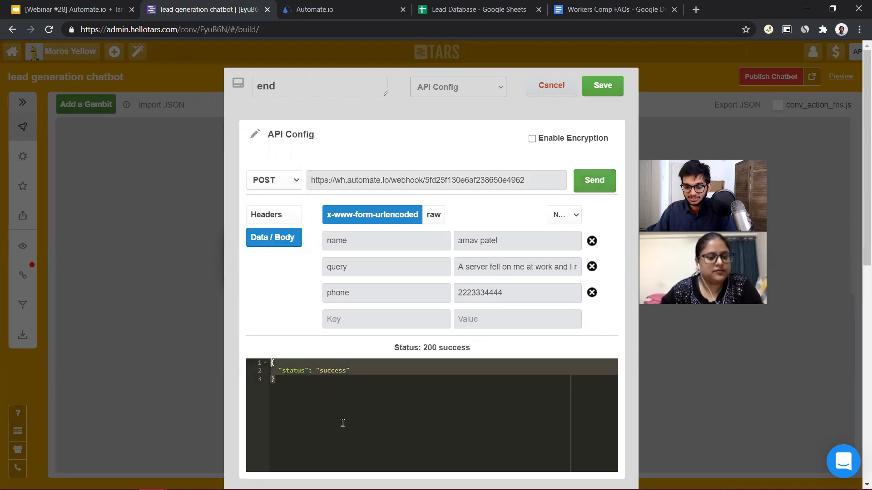
Switch to the Automate.io Setup Webhook window, fetch the sample request's fields and accept them
{"action": "key", "text": "alt+Tab"}
{"action": "key", "text": "alt+Tab"}
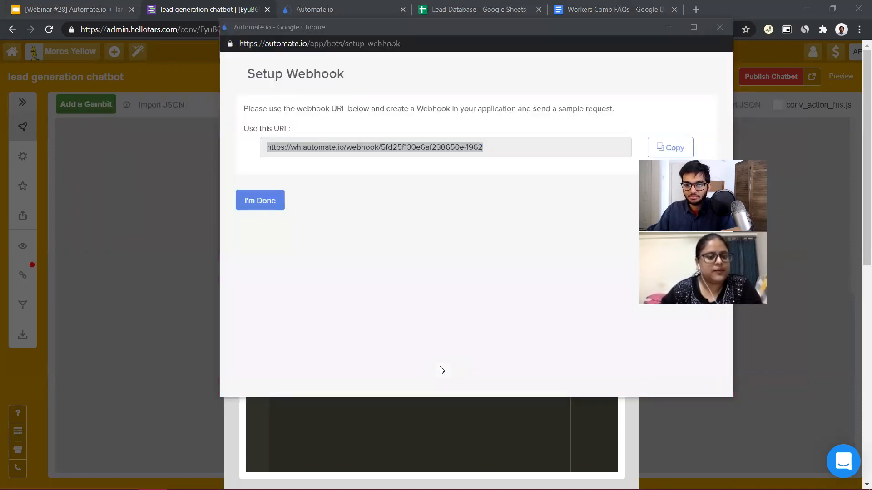
{"action": "left_click", "coordinate": [277, 200]}
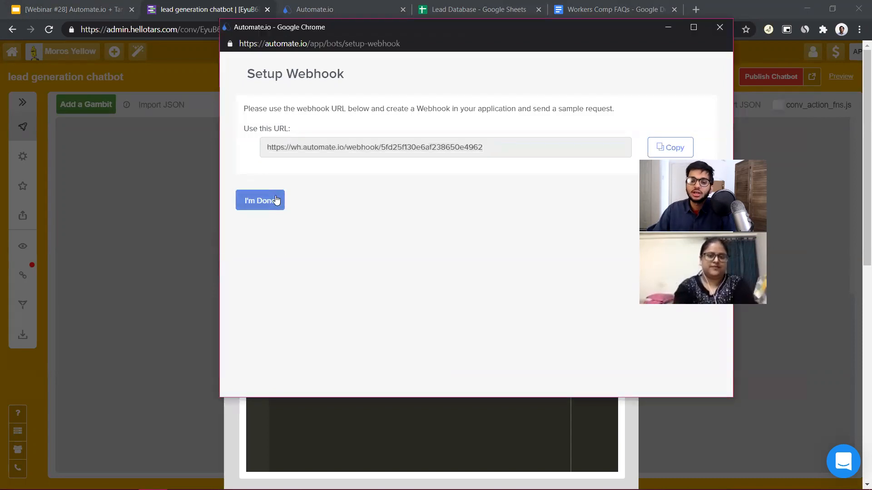
{"action": "left_click", "coordinate": [276, 198]}
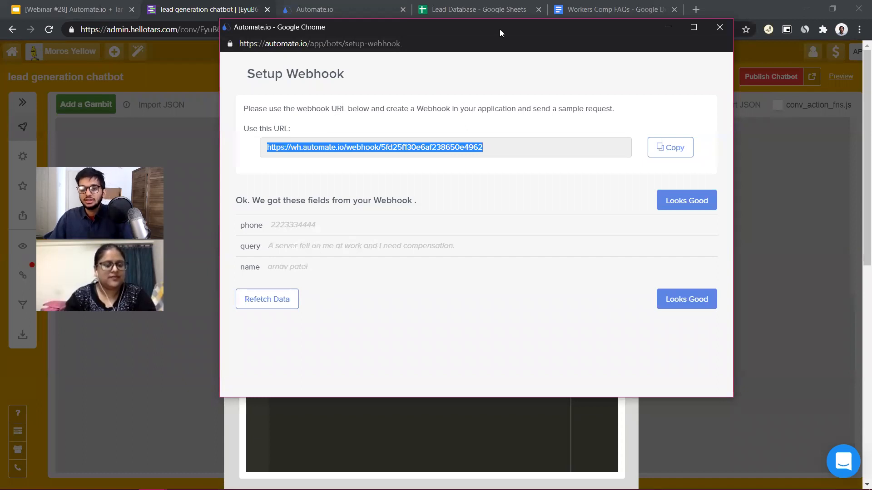
{"action": "left_click_drag", "start_coordinate": [499, 29], "coordinate": [563, 19]}
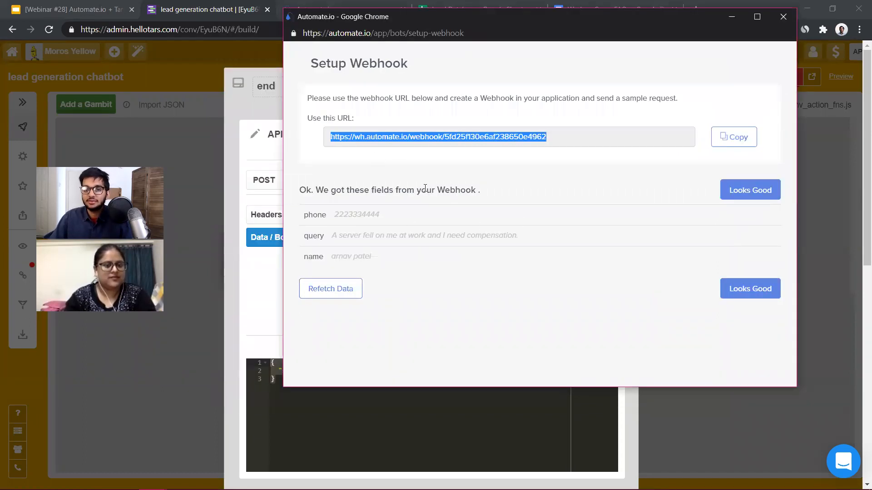
{"action": "left_click", "coordinate": [770, 289]}
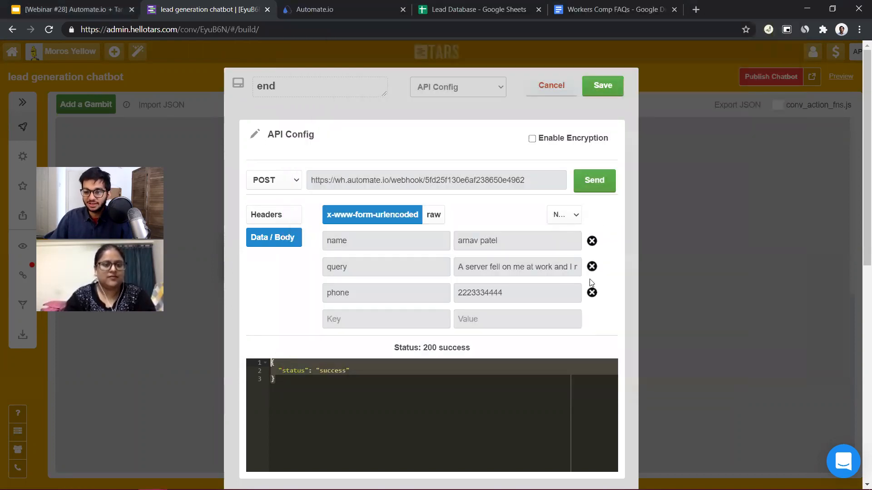
Save the end gambit in the TARS builder and look over the chatbot flow from intro to end
{"action": "scroll", "coordinate": [411, 269], "scroll_direction": "up", "scroll_amount": 6}
{"action": "scroll", "coordinate": [287, 381], "scroll_direction": "down", "scroll_amount": 4}
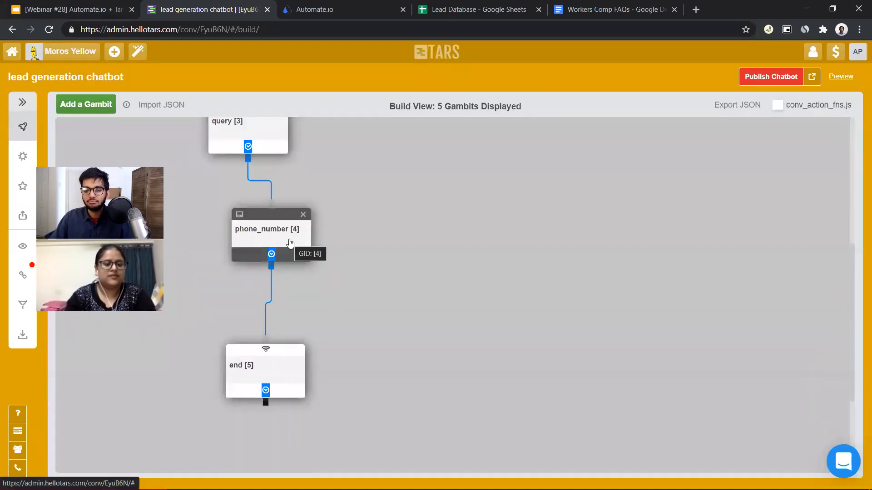
{"action": "scroll", "coordinate": [278, 193], "scroll_direction": "up", "scroll_amount": 7}
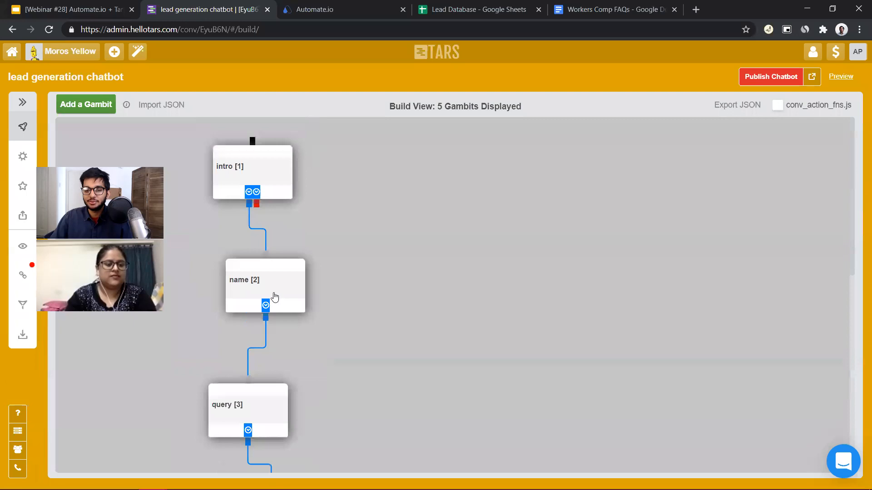
{"action": "scroll", "coordinate": [324, 383], "scroll_direction": "down", "scroll_amount": 5}
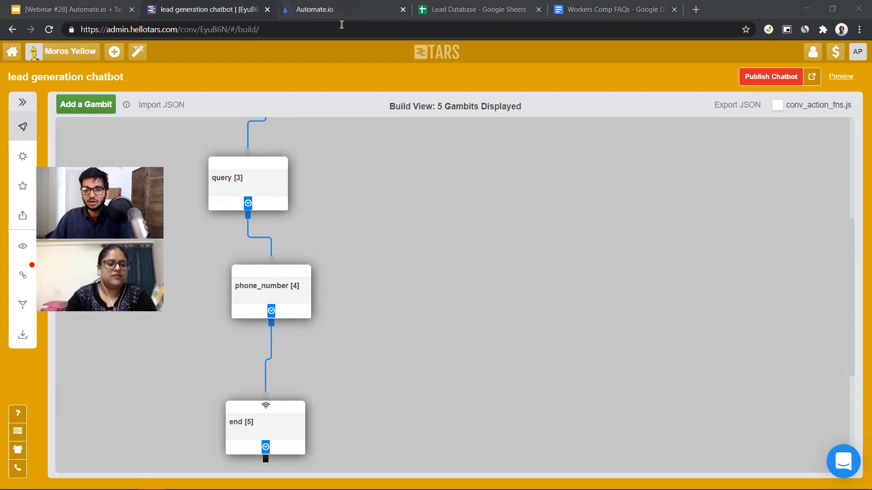
Switch to the Automate.io bot and choose the connected Google Sheets account as the action app
{"action": "left_click", "coordinate": [336, 10]}
{"action": "left_click", "coordinate": [254, 353]}
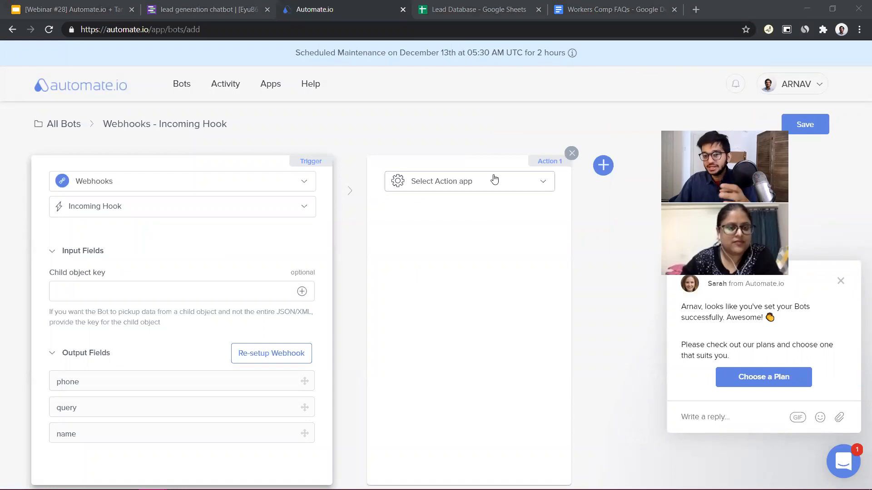
{"action": "left_click", "coordinate": [448, 11]}
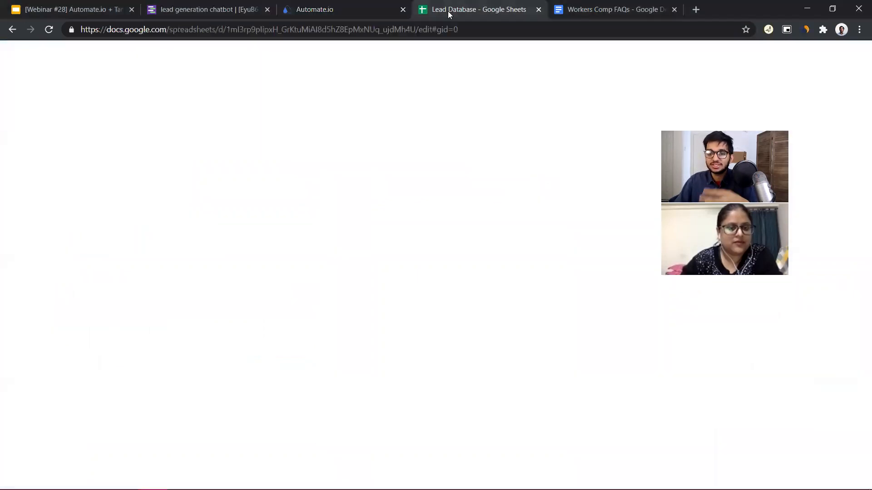
{"action": "left_click", "coordinate": [372, 6]}
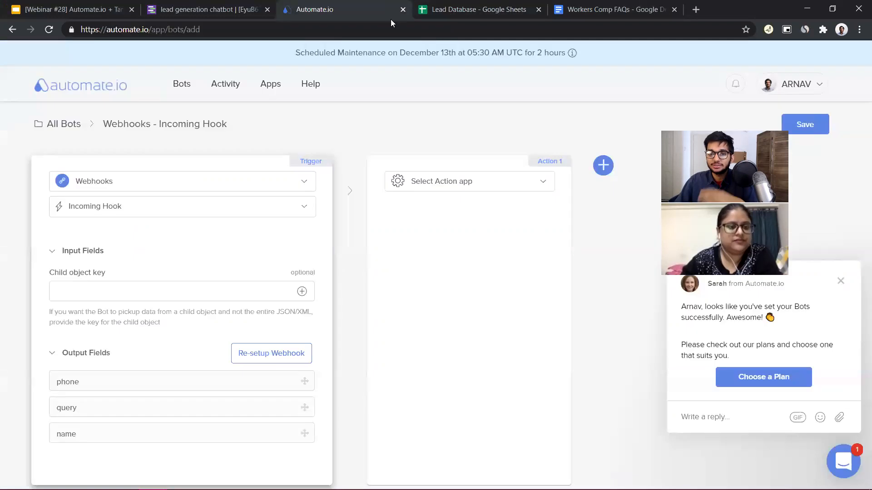
{"action": "left_click", "coordinate": [465, 186]}
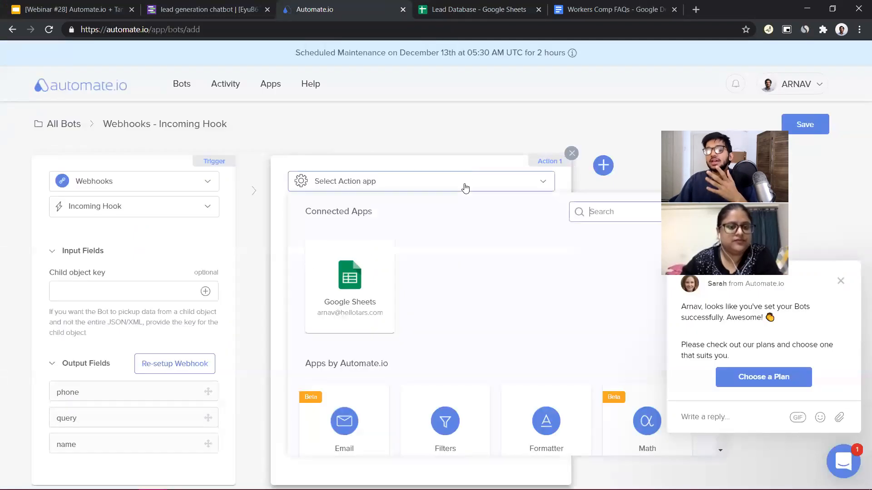
{"action": "left_click", "coordinate": [382, 295]}
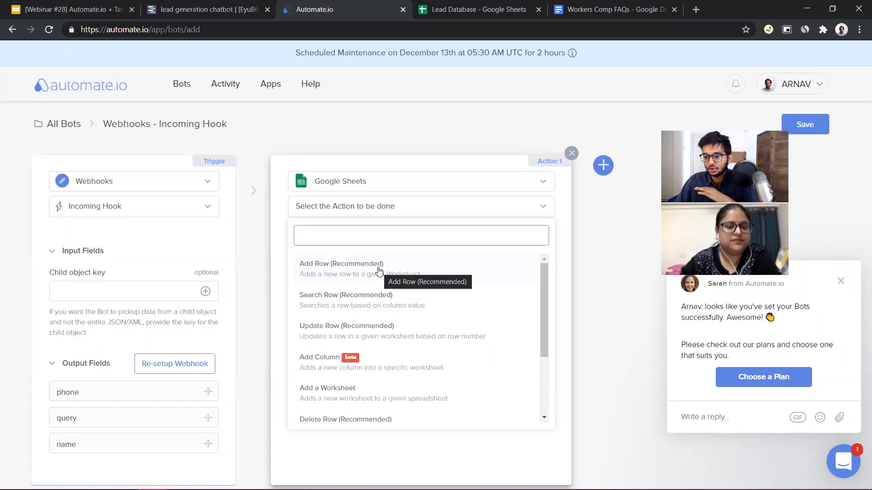
Check the Lead Database sheet's layout and set the bot's Google Sheets action to Add Row (Recommended)
{"action": "left_click", "coordinate": [495, 9]}
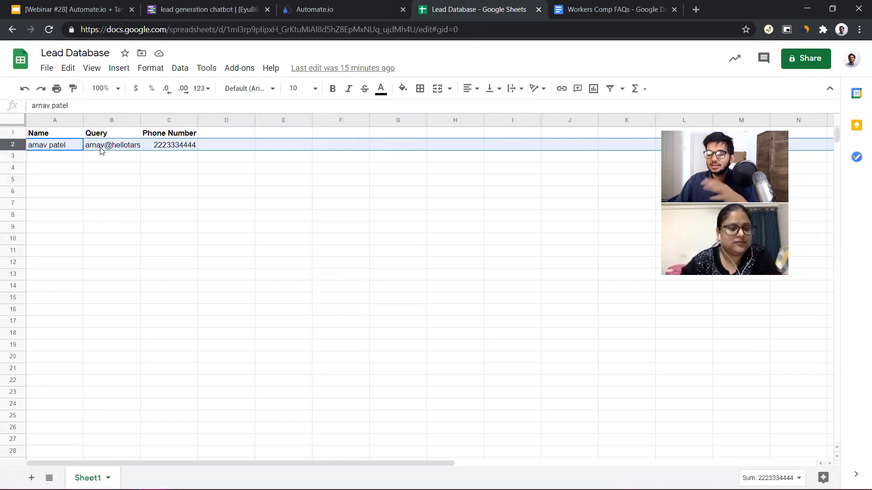
{"action": "left_click", "coordinate": [327, 9]}
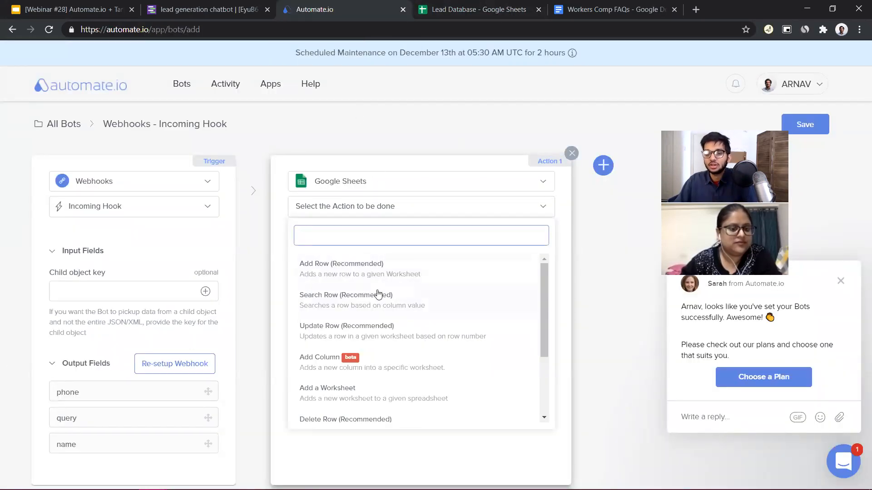
{"action": "left_click", "coordinate": [382, 266]}
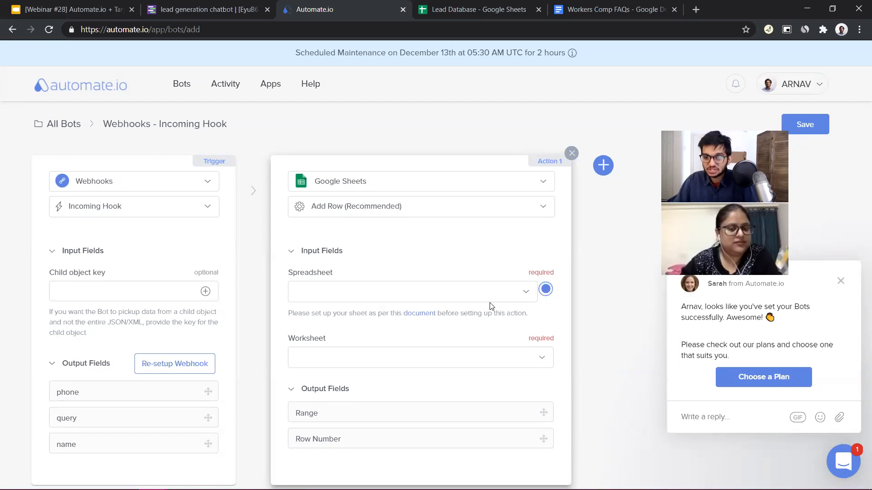
Set the Add Row spreadsheet to Lead Database and the worksheet to Sheet1, and compare its input fields with the sheet's column headers
{"action": "left_click", "coordinate": [522, 292]}
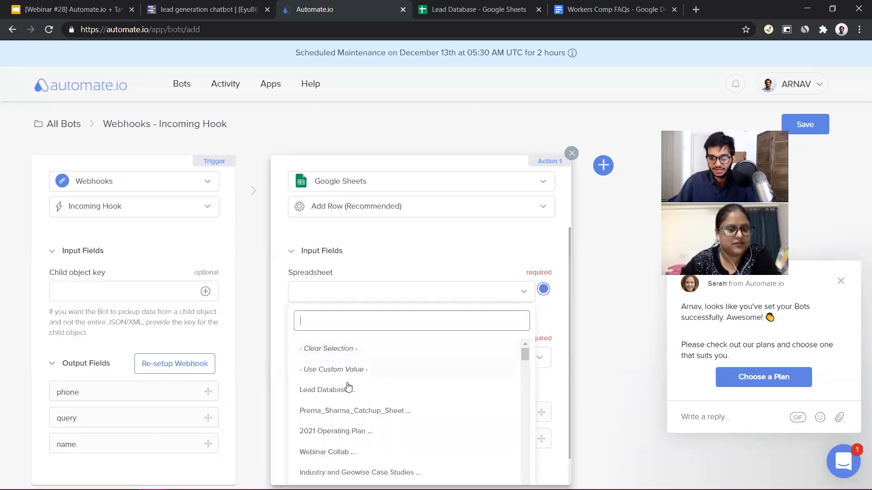
{"action": "left_click", "coordinate": [327, 390]}
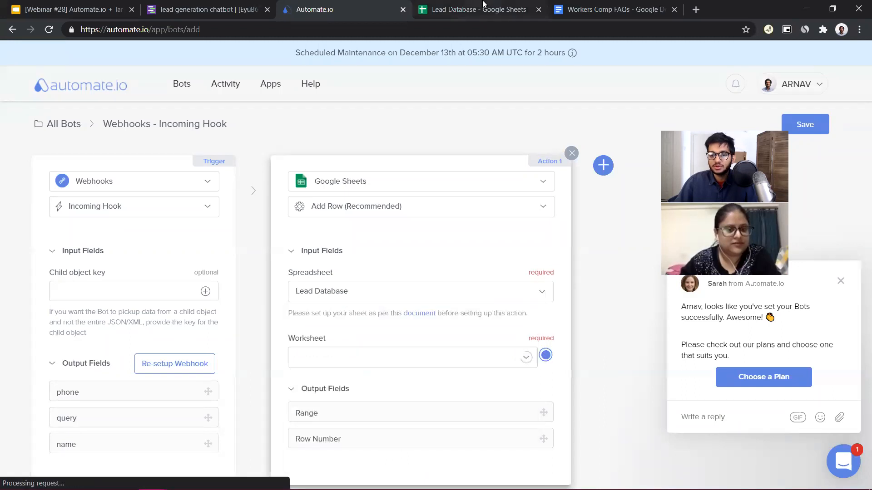
{"action": "left_click", "coordinate": [426, 362]}
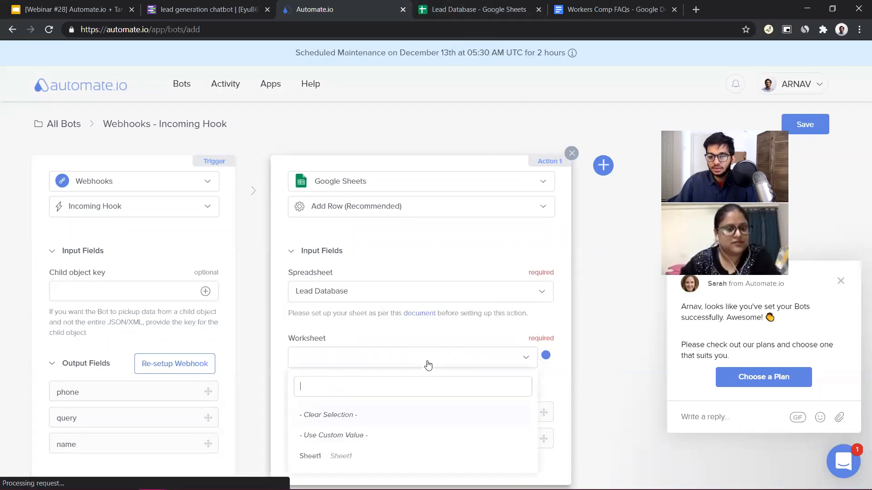
{"action": "left_click", "coordinate": [338, 456]}
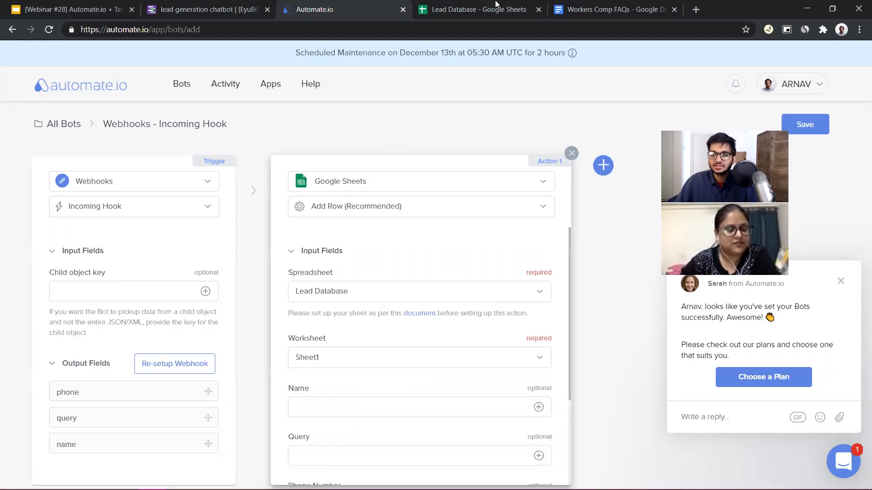
{"action": "left_click", "coordinate": [472, 10]}
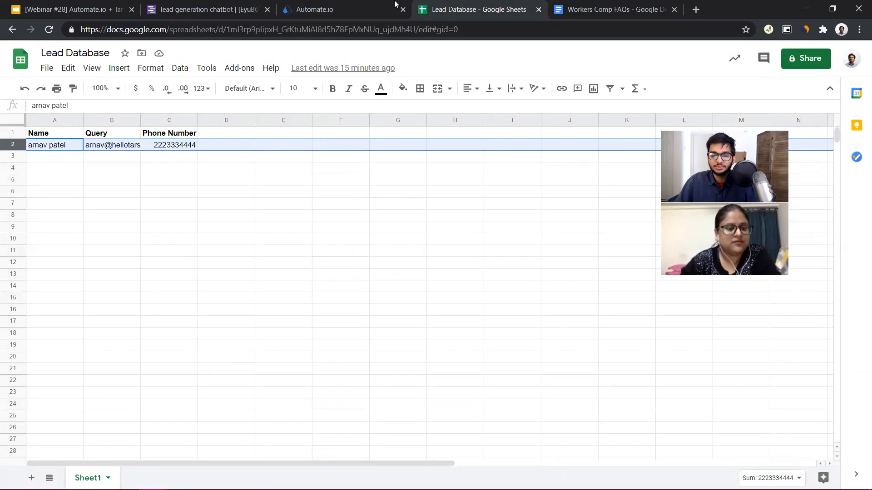
Compare the Name, Query and Phone Number input fields of the Add Row action with the Lead Database sheet's header row
{"action": "left_click", "coordinate": [365, 14]}
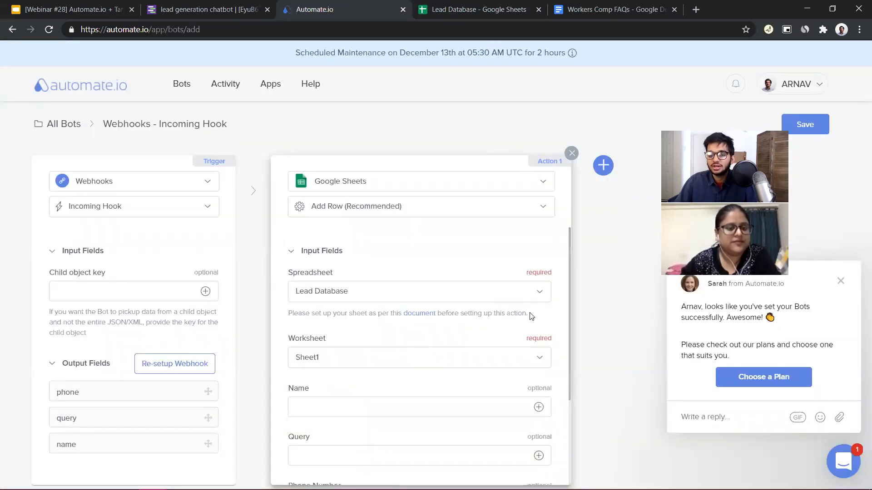
{"action": "scroll", "coordinate": [503, 337], "scroll_direction": "down", "scroll_amount": 3}
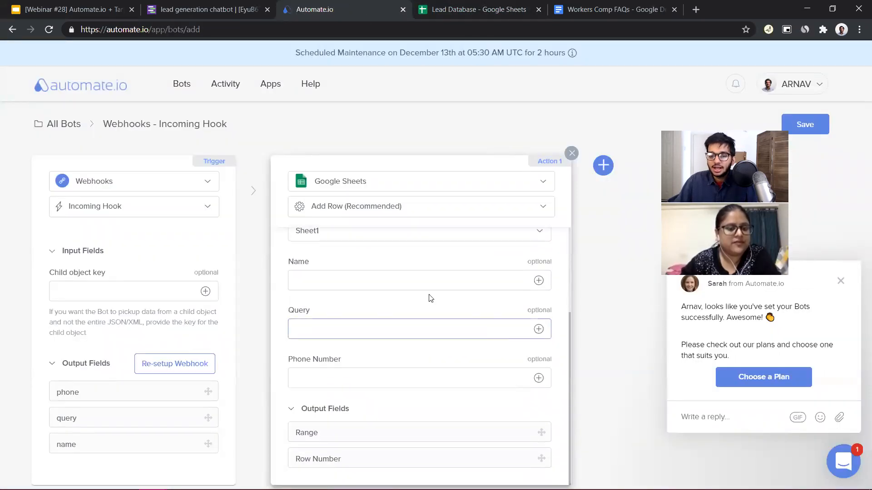
{"action": "scroll", "coordinate": [353, 267], "scroll_direction": "up", "scroll_amount": 3}
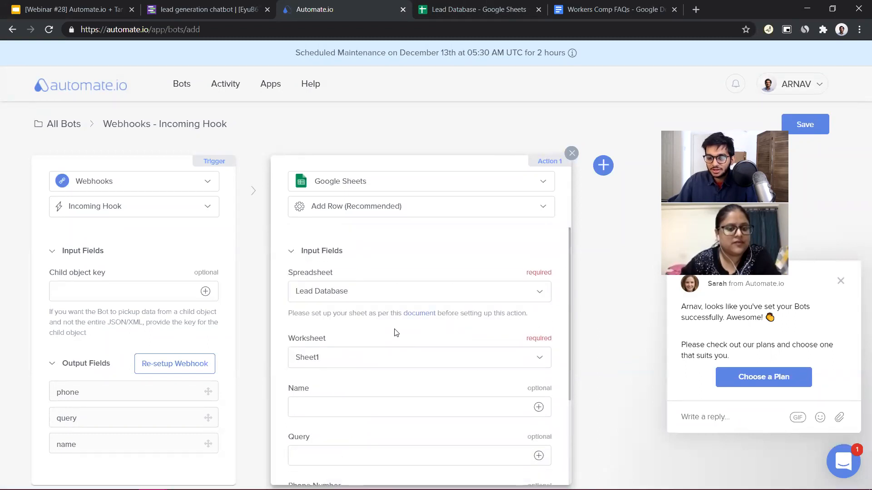
{"action": "scroll", "coordinate": [386, 363], "scroll_direction": "down", "scroll_amount": 3}
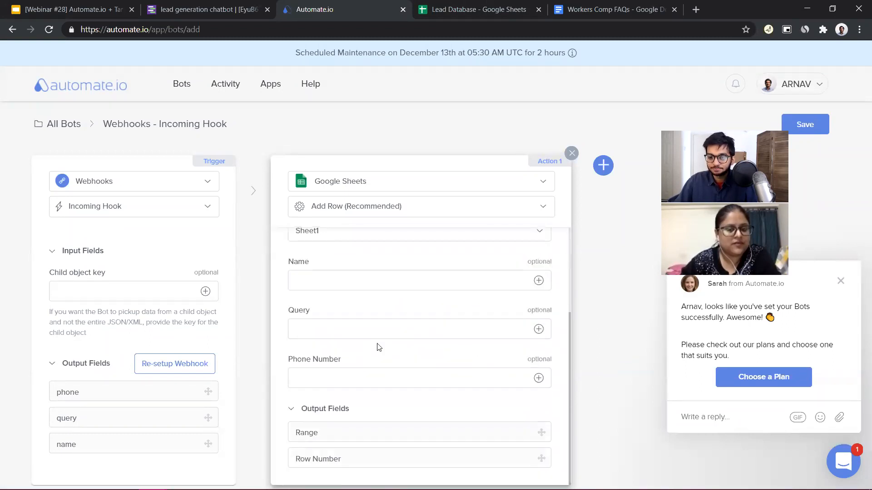
{"action": "left_click", "coordinate": [449, 5]}
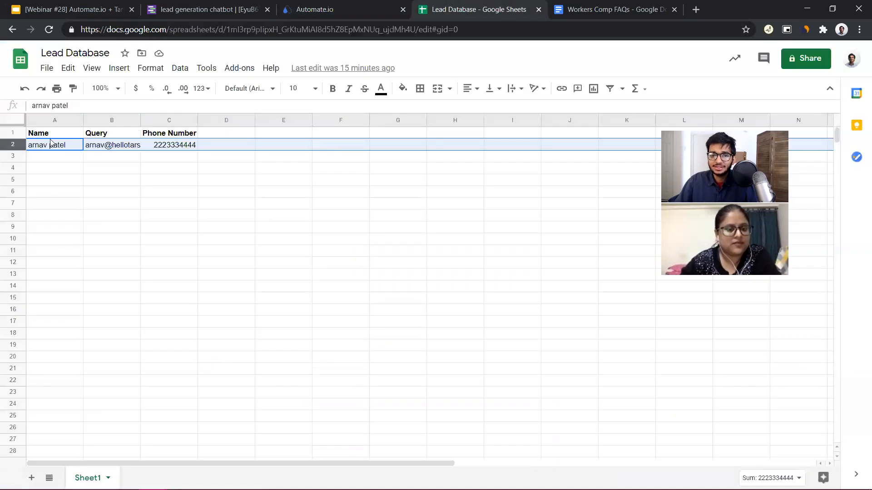
{"action": "key", "text": "Up"}
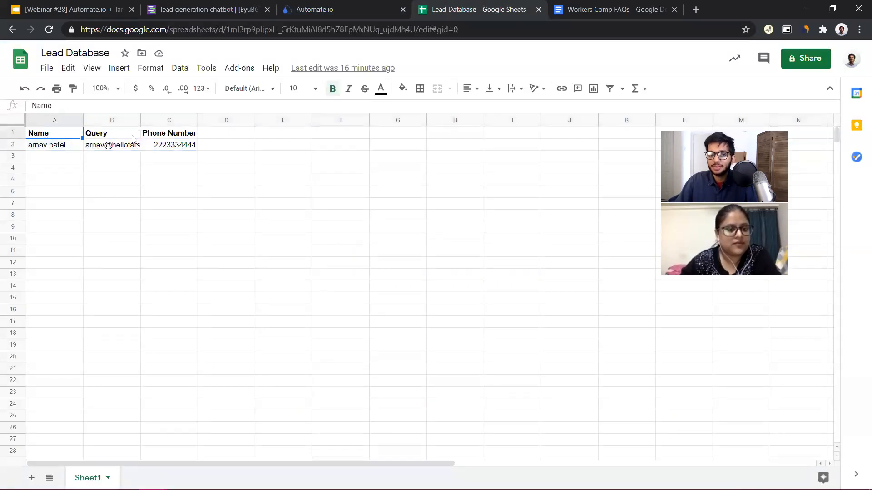
{"action": "key", "text": "Right"}
{"action": "key", "text": "Right"}
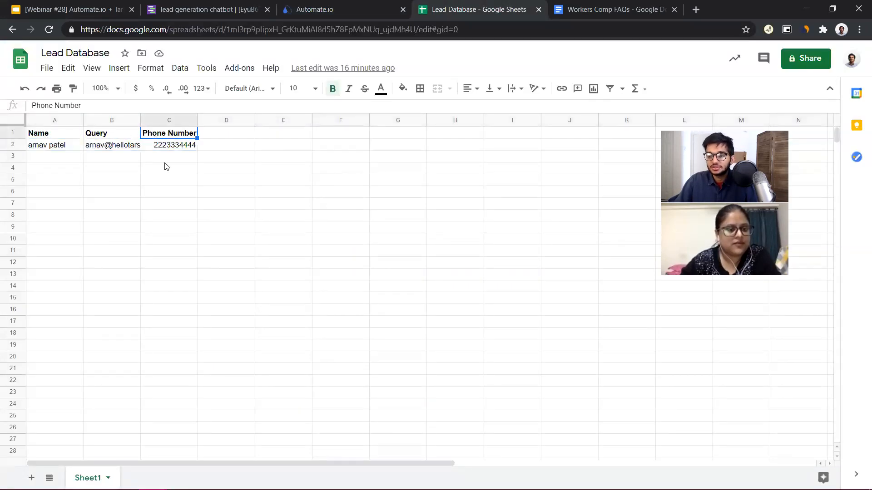
{"action": "left_click", "coordinate": [319, 5]}
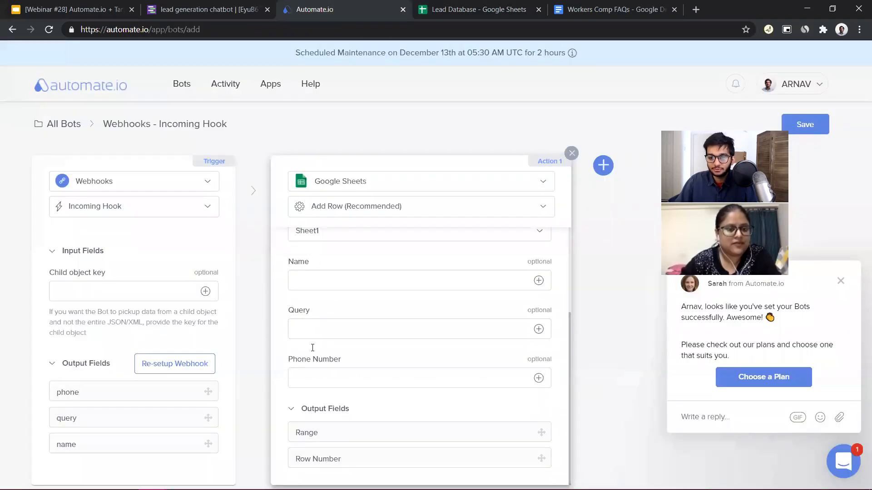
{"action": "left_click", "coordinate": [446, 5]}
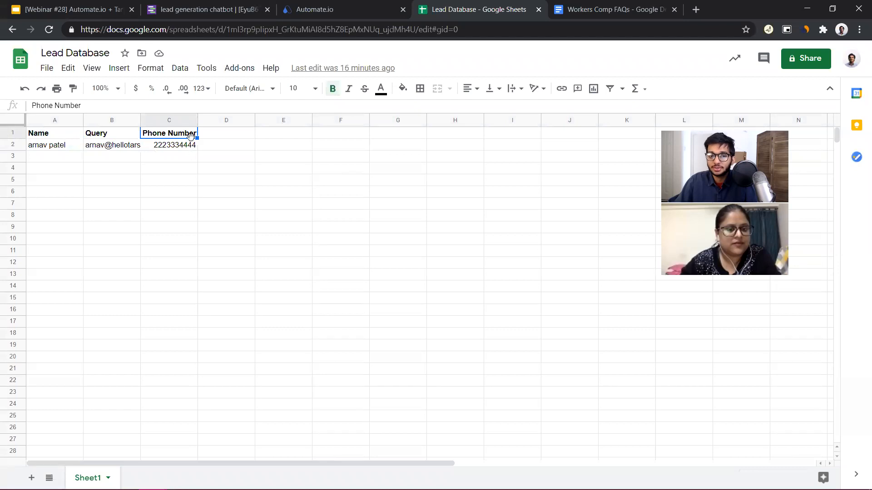
{"action": "left_click", "coordinate": [346, 7]}
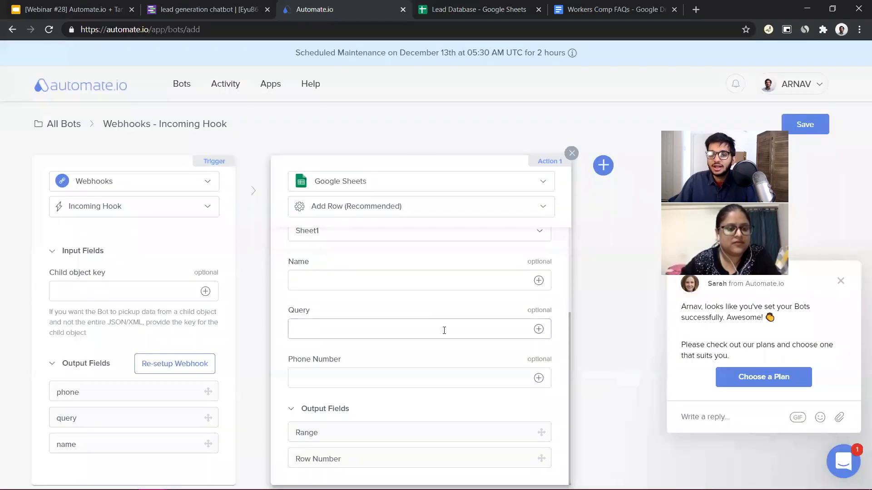
{"action": "scroll", "coordinate": [450, 376], "scroll_direction": "up", "scroll_amount": 2}
{"action": "scroll", "coordinate": [450, 377], "scroll_direction": "down", "scroll_amount": 3}
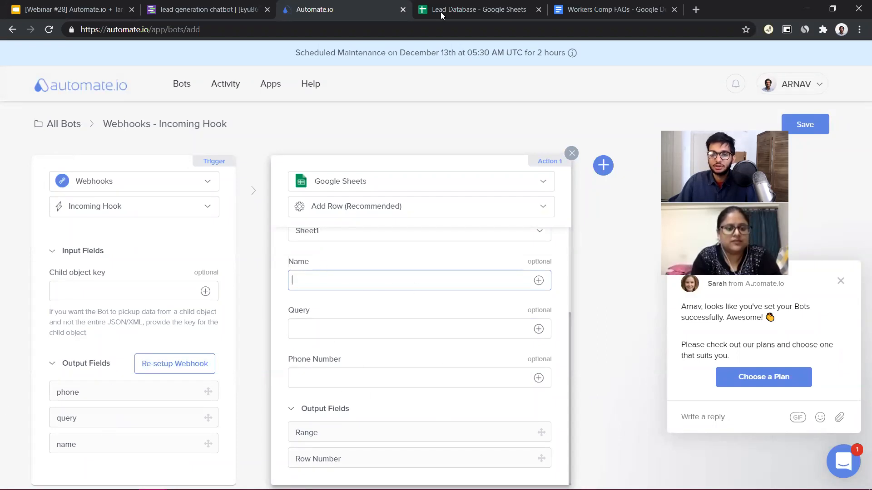
Map the webhook's name, query and phone outputs to the Add Row action's Name, Query and Phone Number fields
{"action": "left_click", "coordinate": [539, 281]}
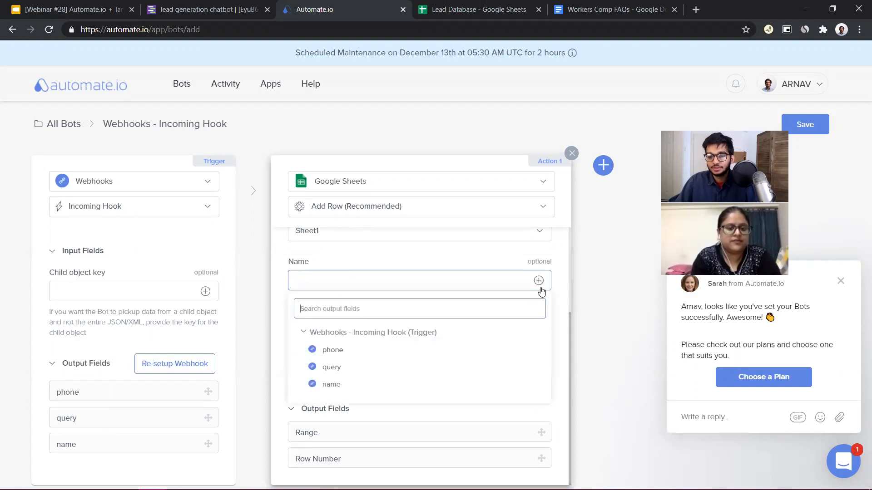
{"action": "left_click", "coordinate": [337, 388]}
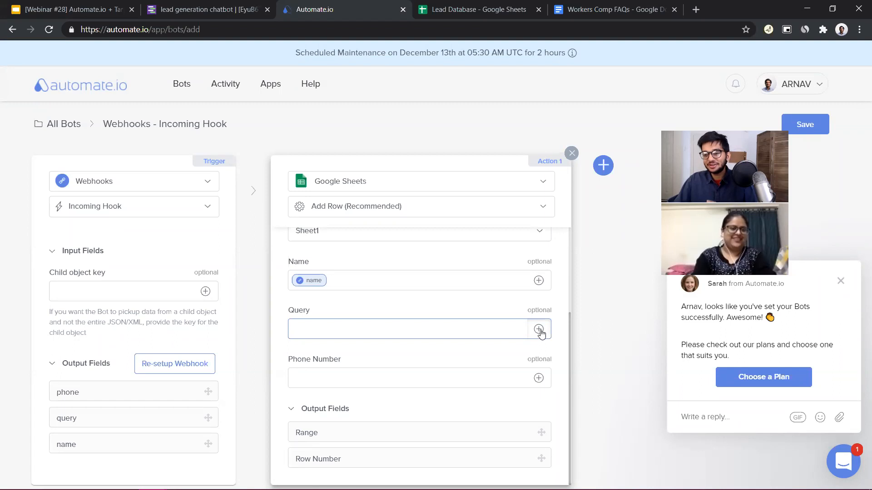
{"action": "left_click", "coordinate": [539, 329]}
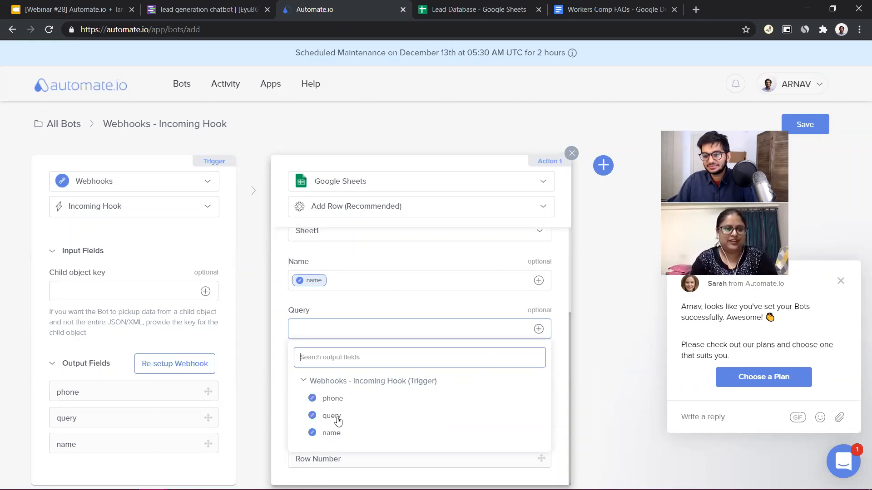
{"action": "left_click", "coordinate": [334, 416]}
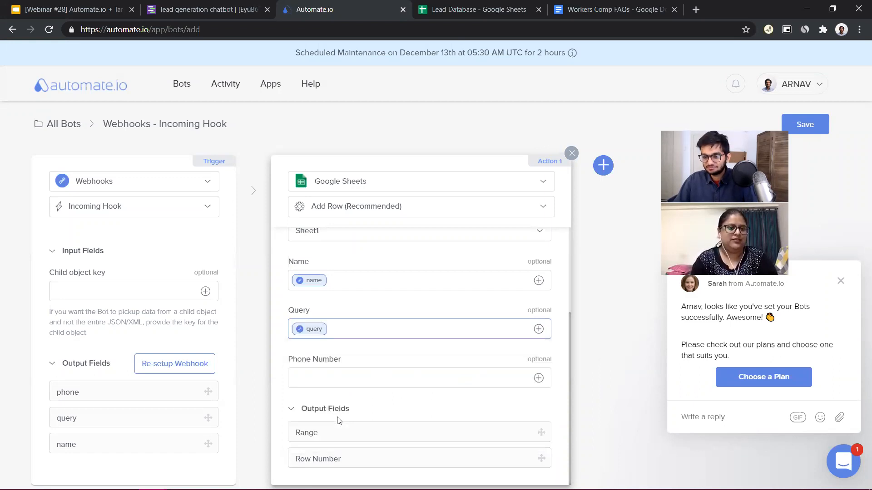
{"action": "left_click", "coordinate": [538, 378]}
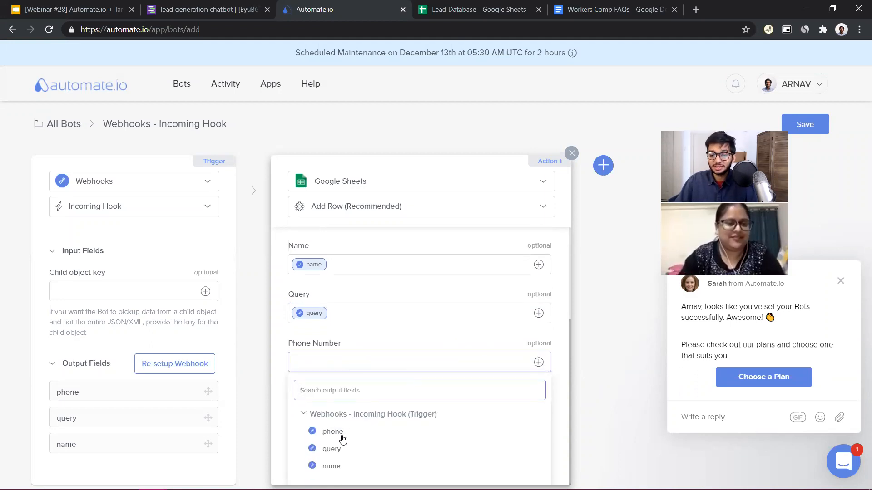
{"action": "left_click", "coordinate": [333, 432]}
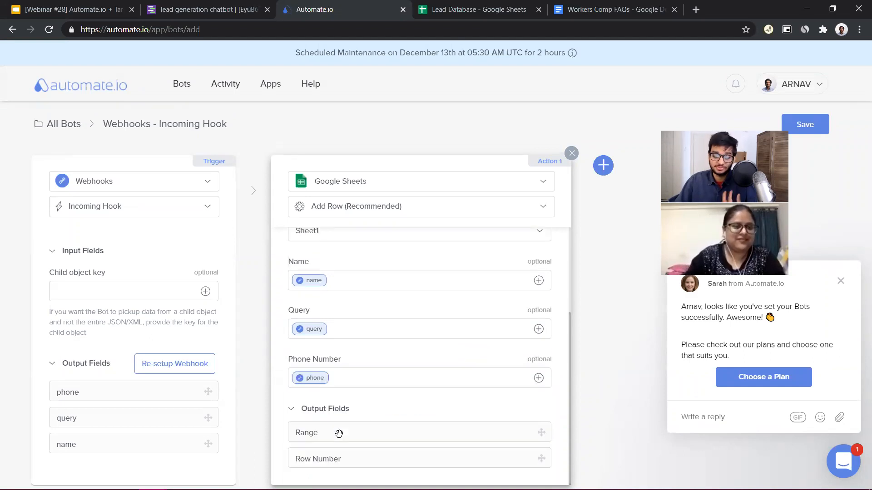
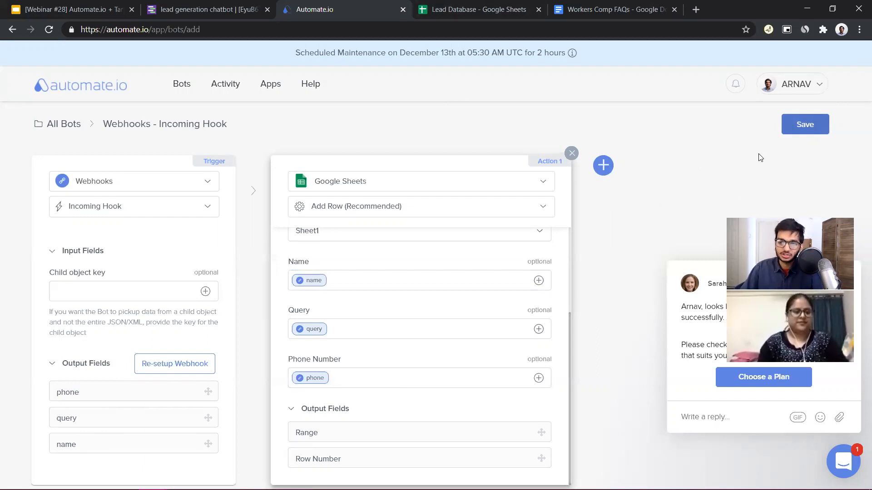
Save and turn on the Automate.io bot, and test it by sending the TARS end gambit's sample POST request to the webhook
{"action": "left_click", "coordinate": [795, 133]}
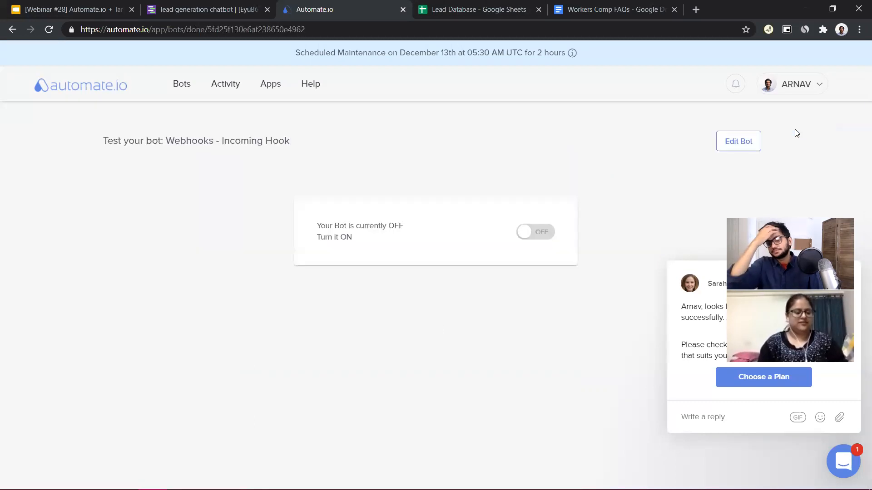
{"action": "left_click", "coordinate": [527, 232]}
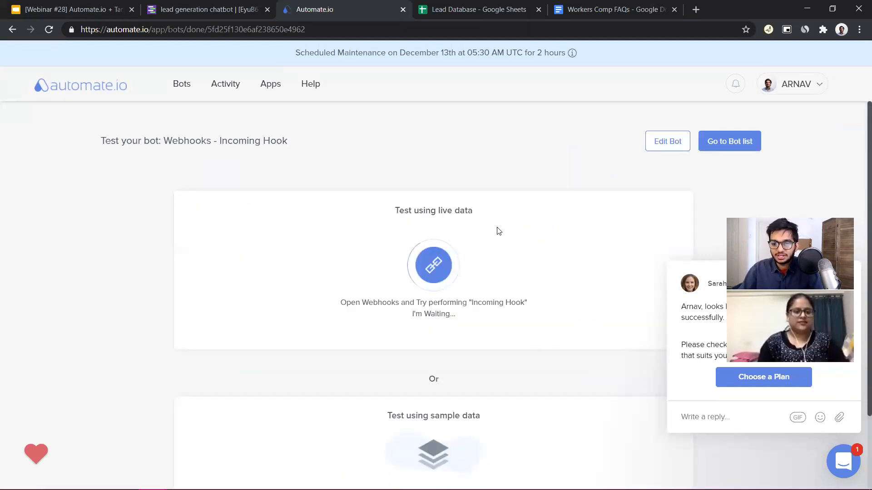
{"action": "left_click", "coordinate": [250, 5]}
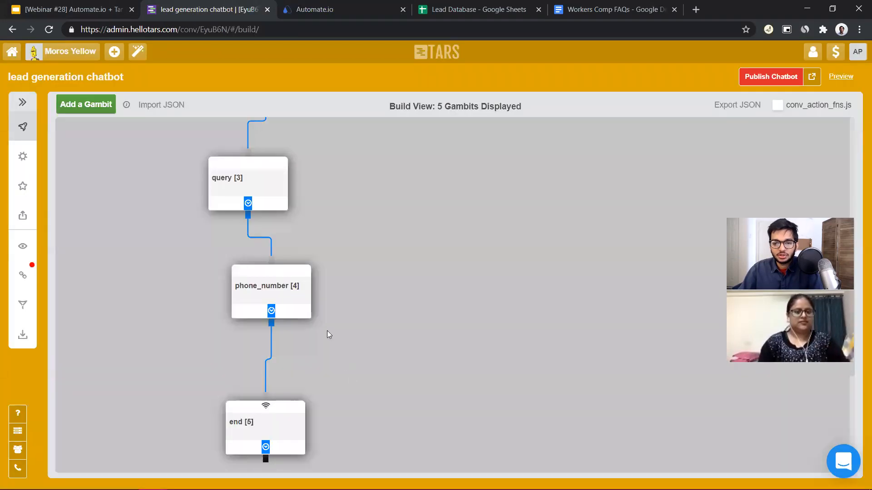
{"action": "scroll", "coordinate": [300, 281], "scroll_direction": "down", "scroll_amount": 1}
{"action": "left_click", "coordinate": [269, 375]}
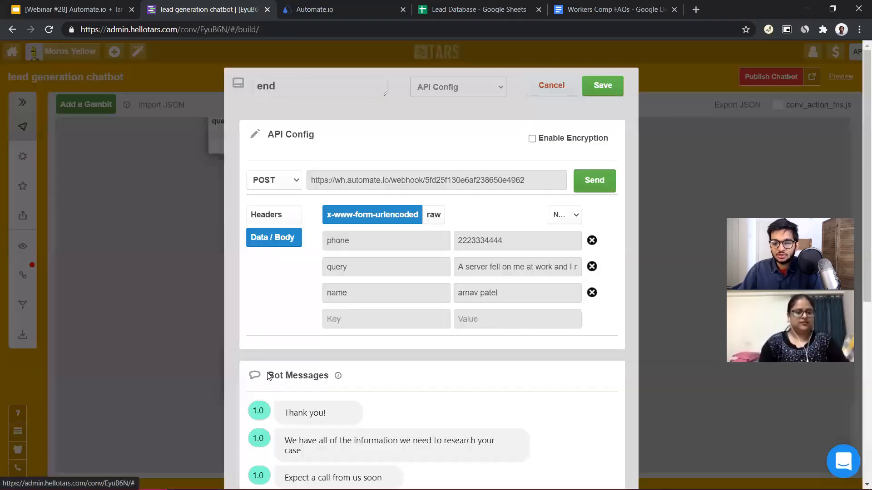
{"action": "left_click", "coordinate": [595, 186]}
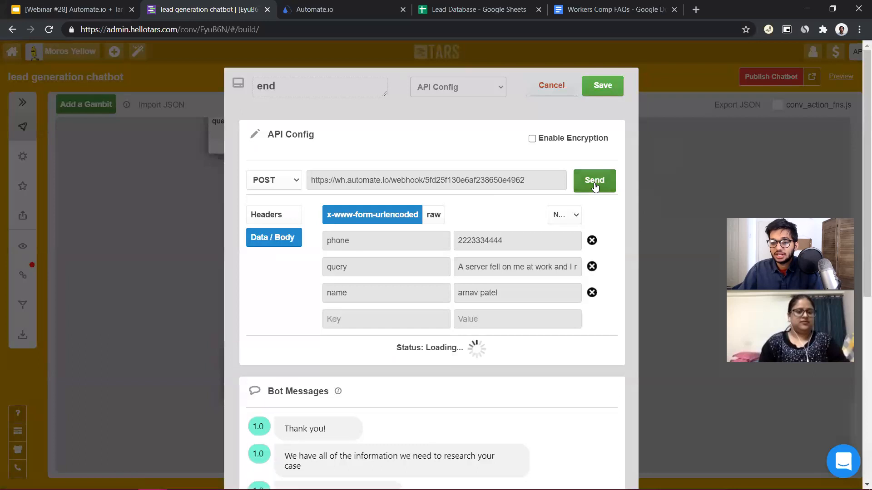
{"action": "left_click", "coordinate": [318, 6]}
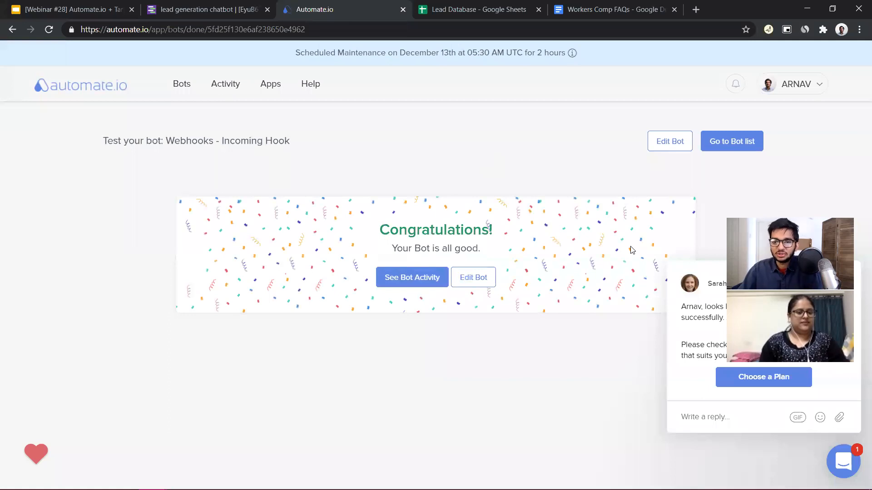
Inspect row 3 of the Lead Database sheet to check the name, query and phone number received through the webhook
{"action": "left_click", "coordinate": [481, 13]}
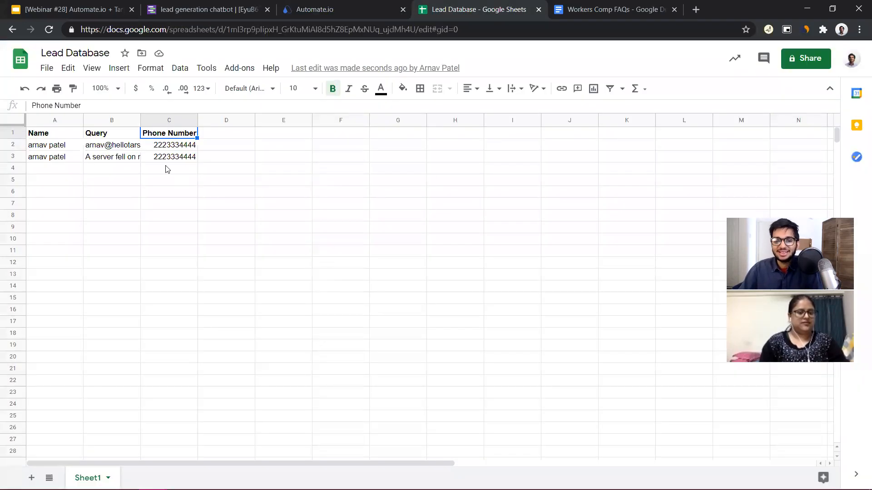
{"action": "left_click_drag", "start_coordinate": [67, 162], "coordinate": [168, 159]}
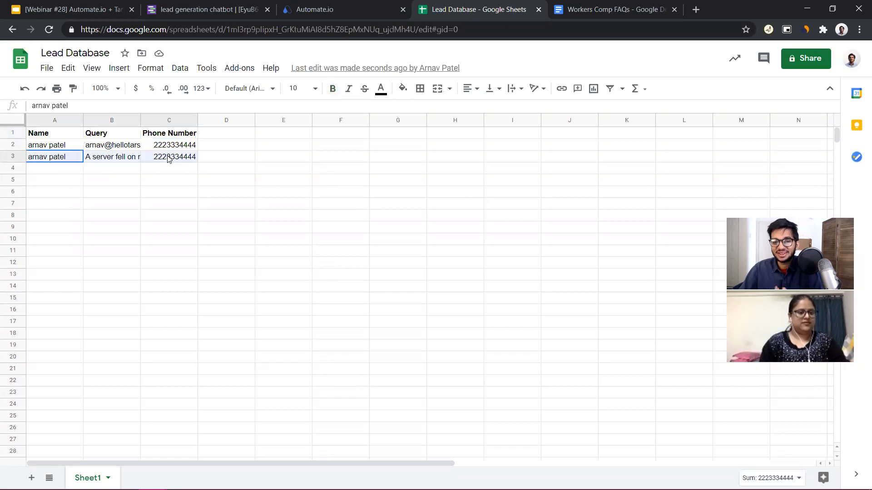
{"action": "left_click", "coordinate": [113, 157]}
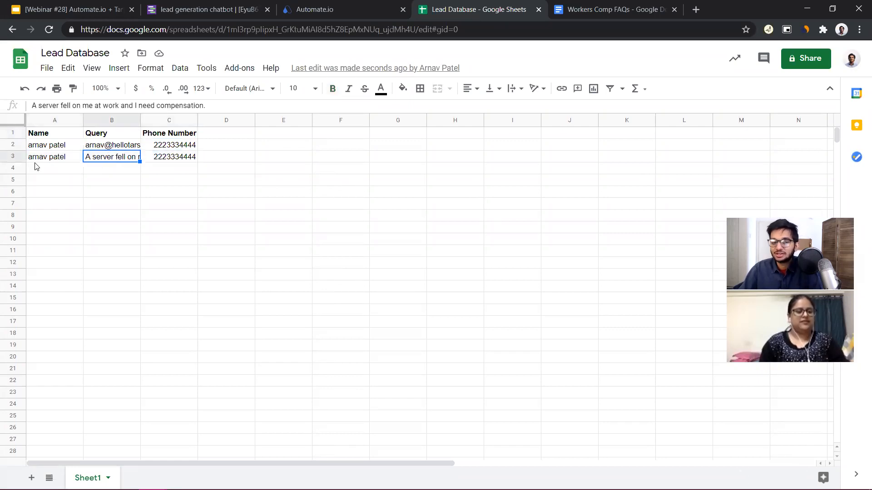
{"action": "mouse_move", "coordinate": [137, 159]}
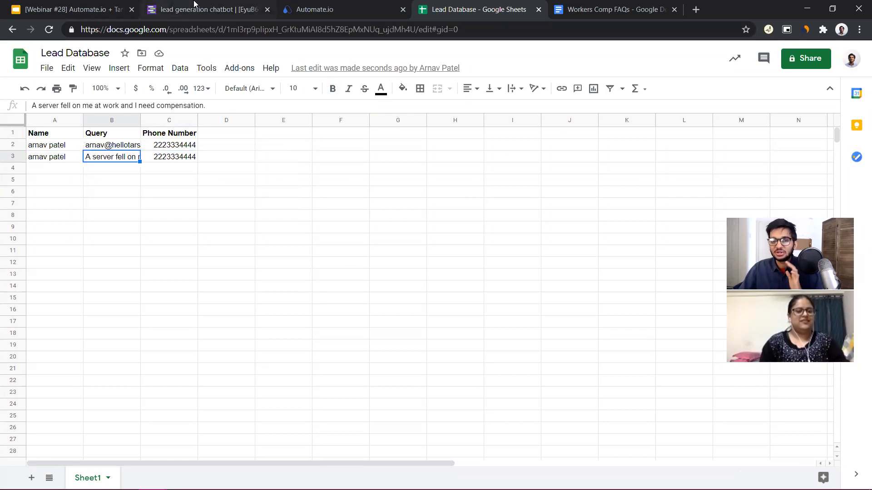
Save the end gambit in TARS and remove the "I want to ask a question" option from the intro gambit
{"action": "left_click", "coordinate": [194, 9]}
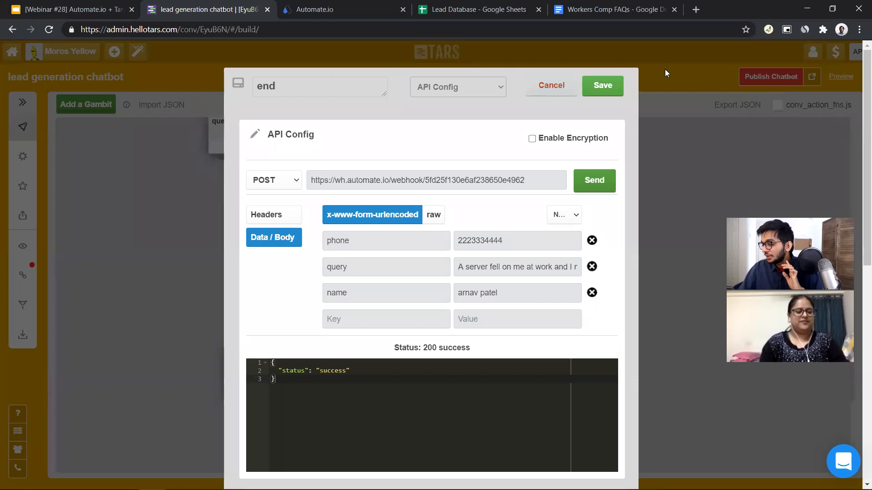
{"action": "left_click", "coordinate": [603, 85]}
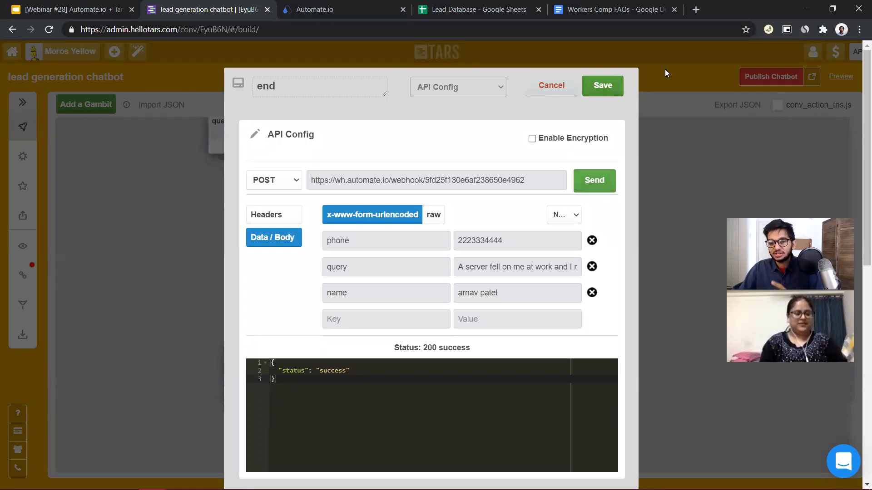
{"action": "scroll", "coordinate": [288, 463], "scroll_direction": "up", "scroll_amount": 5}
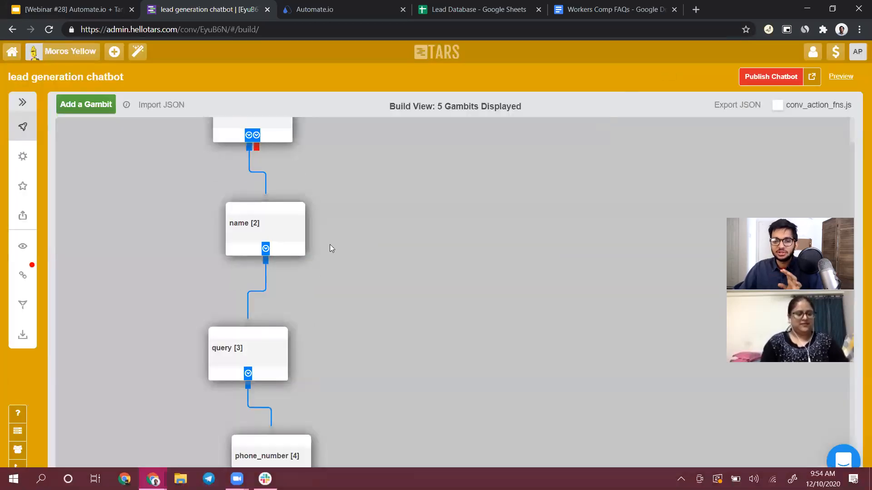
{"action": "scroll", "coordinate": [272, 185], "scroll_direction": "up", "scroll_amount": 1}
{"action": "left_click", "coordinate": [272, 186]}
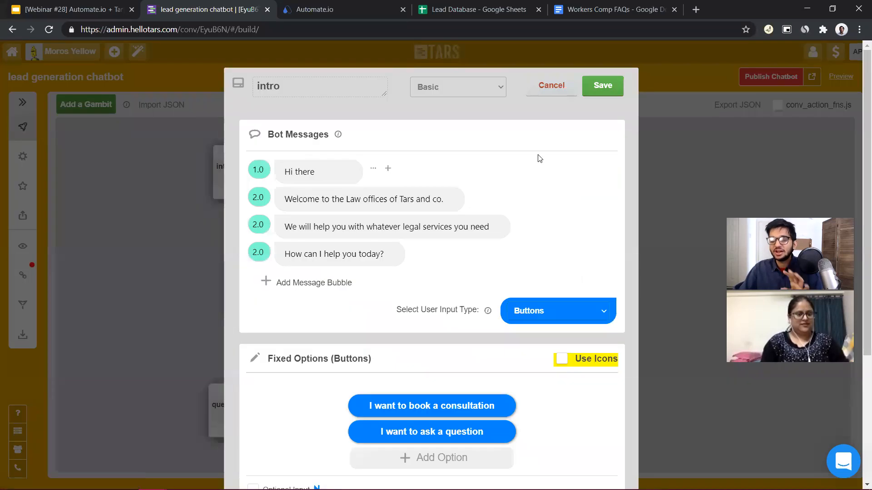
{"action": "left_click", "coordinate": [601, 432]}
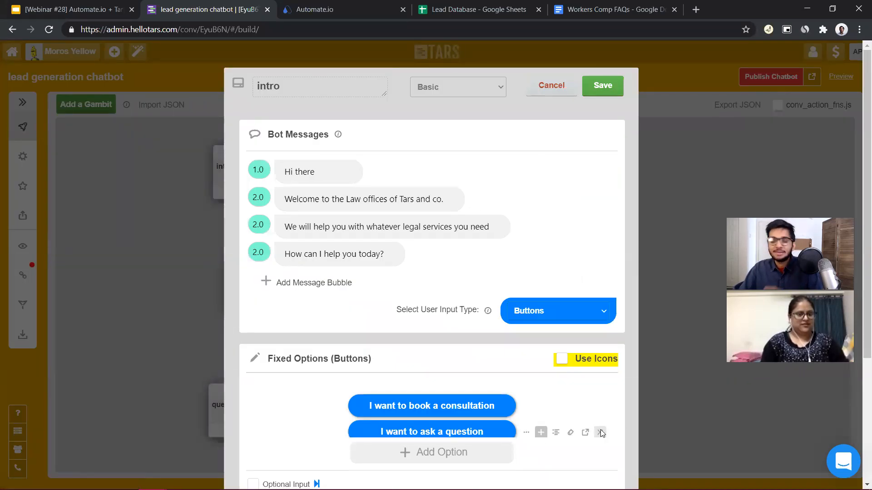
{"action": "left_click", "coordinate": [614, 91]}
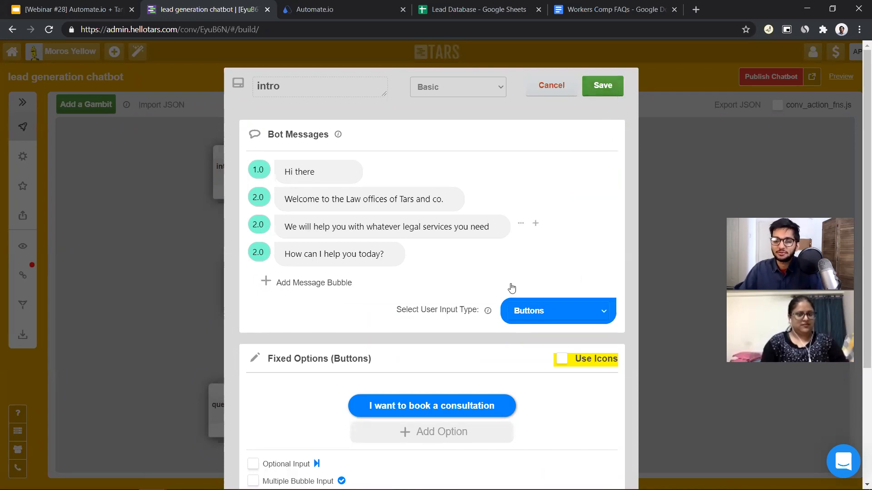
Examine the hard-coded name value in the end gambit's API request body
{"action": "scroll", "coordinate": [503, 218], "scroll_direction": "down", "scroll_amount": 7}
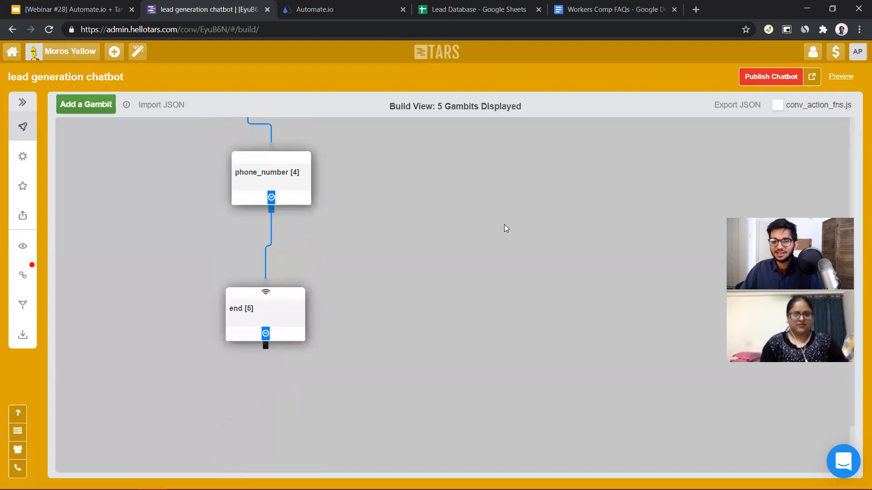
{"action": "left_click", "coordinate": [266, 335]}
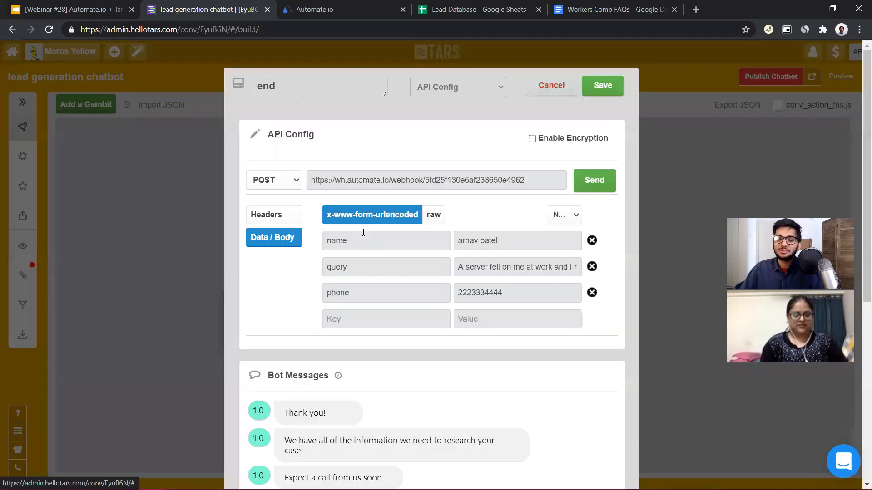
{"action": "triple_click", "coordinate": [494, 237]}
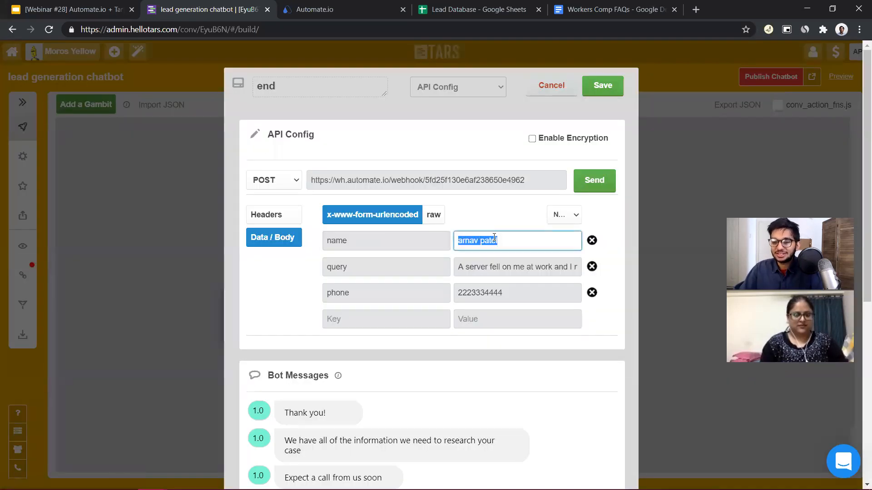
{"action": "left_click", "coordinate": [602, 85]}
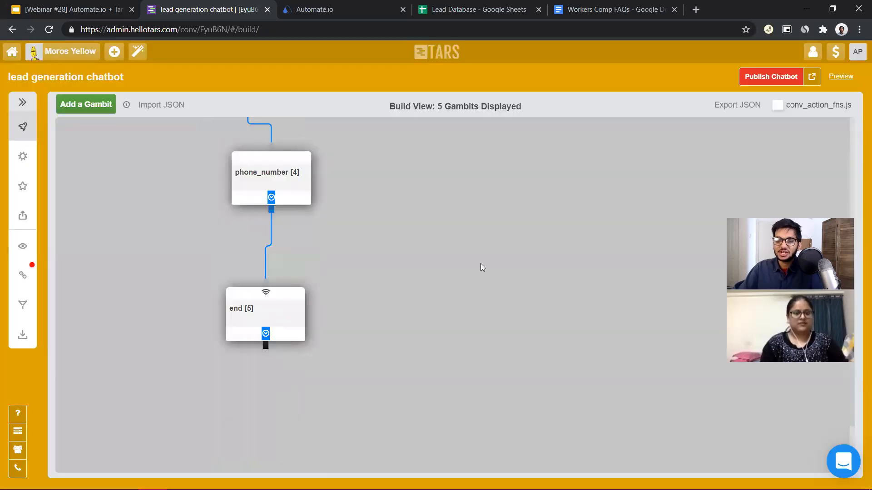
Replace the phone value in the end gambit's API request body with the variable {{ursp.phone_number}}
{"action": "scroll", "coordinate": [317, 253], "scroll_direction": "up", "scroll_amount": 7}
{"action": "scroll", "coordinate": [292, 370], "scroll_direction": "down", "scroll_amount": 6}
{"action": "left_click", "coordinate": [290, 378]}
{"action": "left_click_drag", "start_coordinate": [539, 244], "coordinate": [414, 236]}
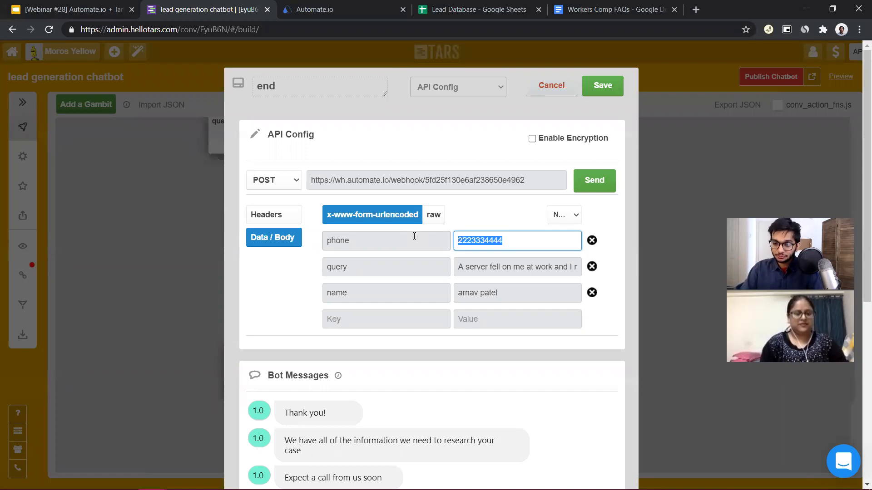
{"action": "type", "text": "{{ursp."}
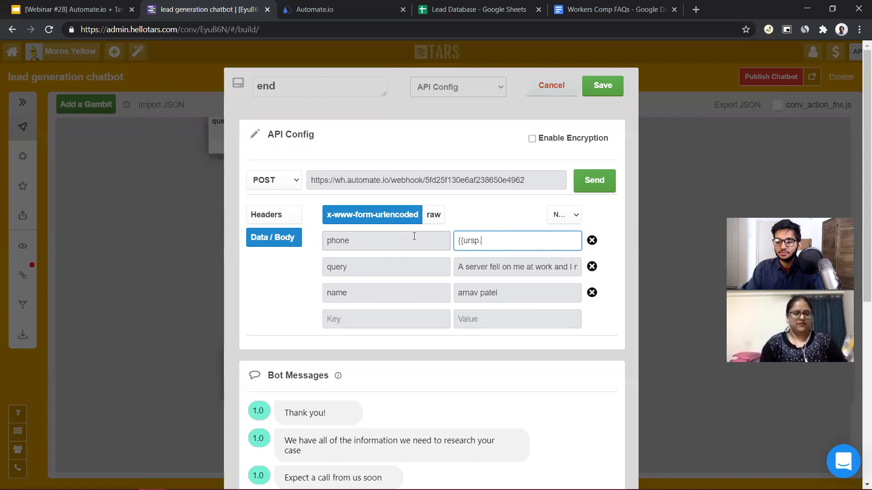
{"action": "type", "text": "one_number"}
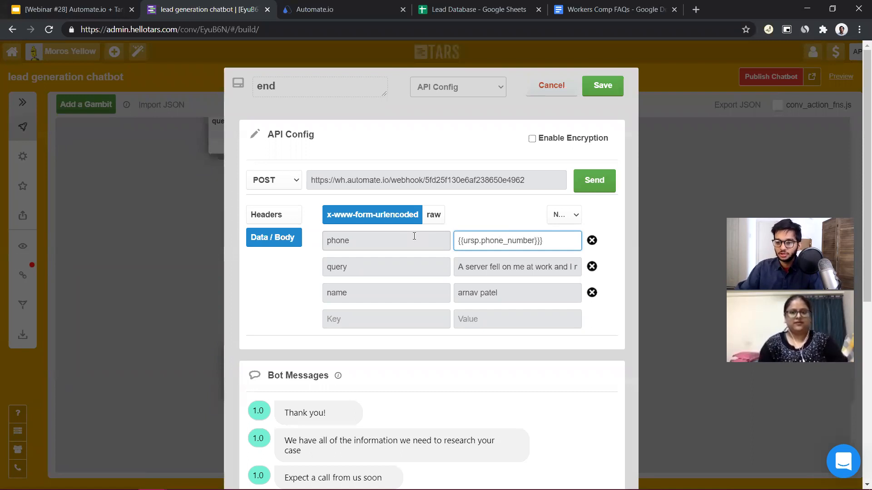
Reuse the phone variable for the query value in the request body and change it to {{ursp.query}}
{"action": "triple_click", "coordinate": [524, 248]}
{"action": "key", "text": "ctrl+c"}
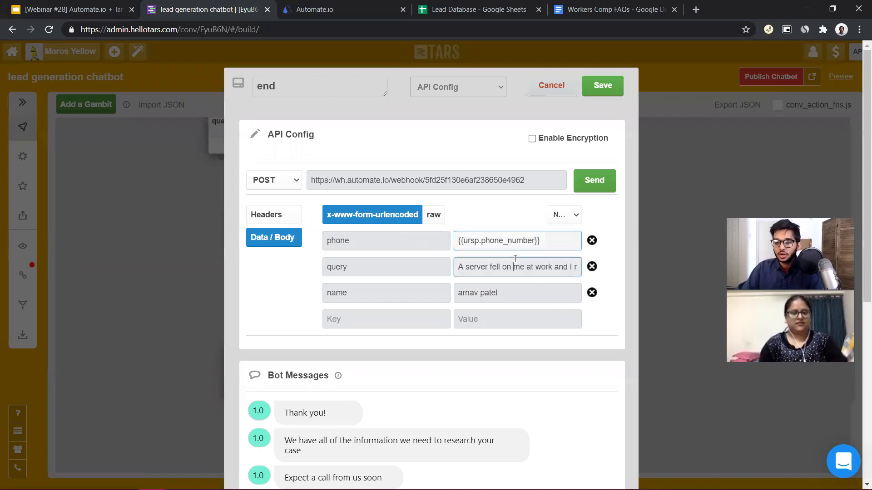
{"action": "triple_click", "coordinate": [527, 268]}
{"action": "key", "text": "ctrl+v"}
{"action": "left_click_drag", "start_coordinate": [532, 267], "coordinate": [482, 267]}
{"action": "key", "text": "BackSpace"}
{"action": "type", "text": "query"}
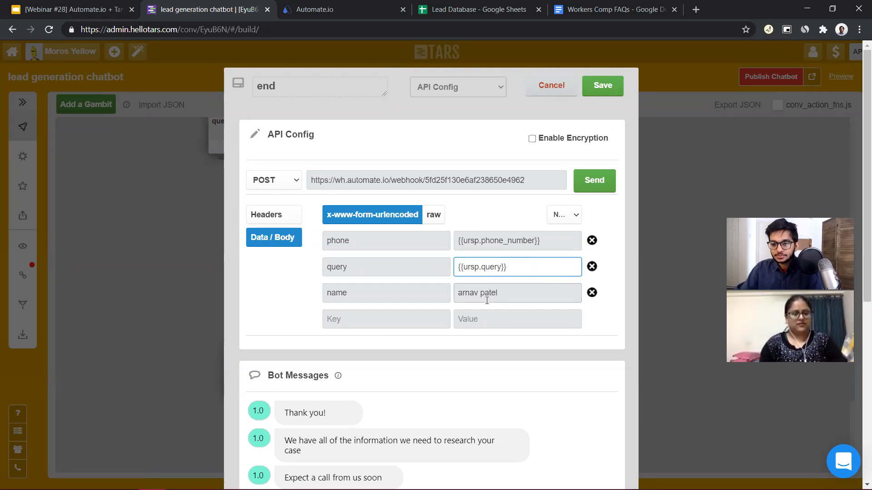
Set the name value in the request body to {{ursp.name}} and save the end gambit
{"action": "left_click", "coordinate": [487, 300]}
{"action": "key", "text": "ctrl+a"}
{"action": "key", "text": "ctrl+v"}
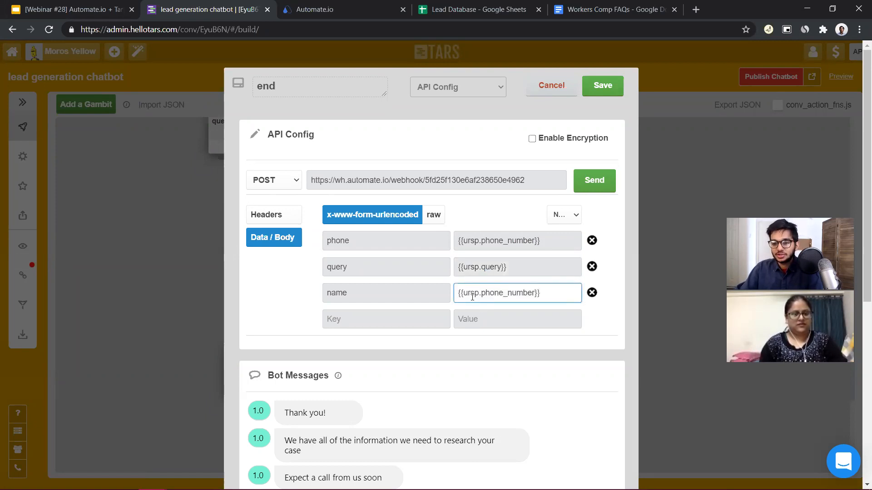
{"action": "left_click_drag", "start_coordinate": [483, 293], "coordinate": [535, 294]}
{"action": "type", "text": "name"}
{"action": "left_click", "coordinate": [603, 85]}
Review the gambit flow and the name, query and phone variables saved in the end gambit's API configuration
{"action": "scroll", "coordinate": [524, 312], "scroll_direction": "up", "scroll_amount": 6}
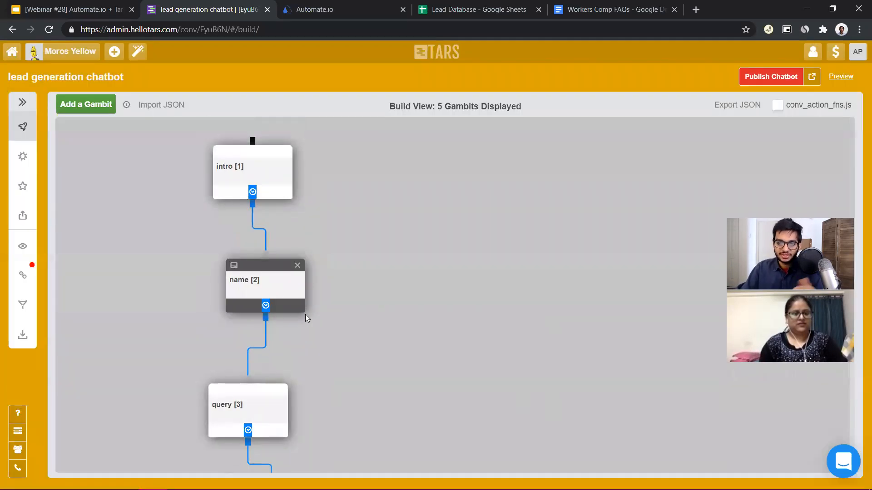
{"action": "scroll", "coordinate": [305, 317], "scroll_direction": "down", "scroll_amount": 8}
{"action": "left_click", "coordinate": [286, 272]}
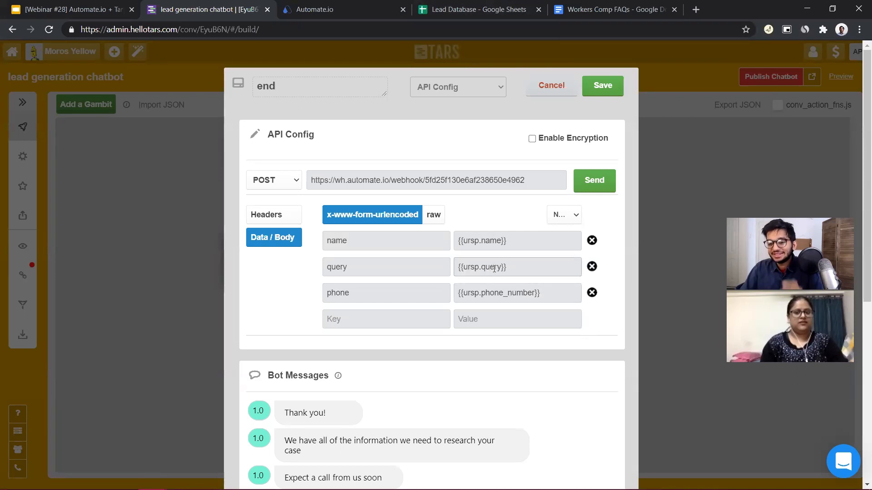
{"action": "left_click", "coordinate": [602, 87]}
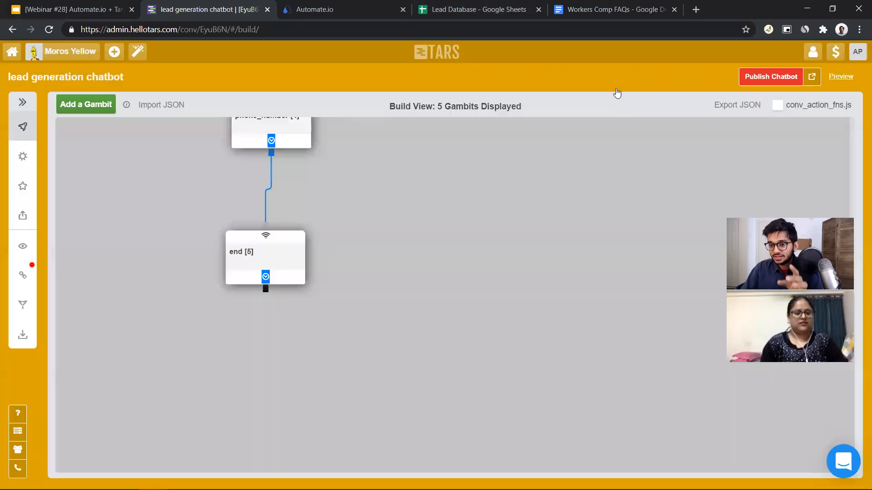
Send the end gambit's request with the variables and check row 4 of the Lead Database sheet for the submitted values
{"action": "left_click", "coordinate": [276, 279]}
{"action": "left_click", "coordinate": [599, 182]}
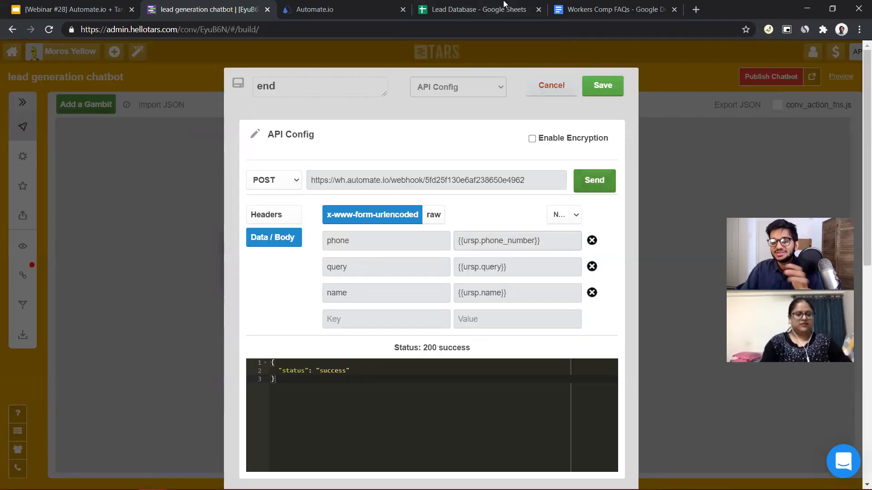
{"action": "left_click", "coordinate": [499, 9]}
{"action": "left_click", "coordinate": [115, 170]}
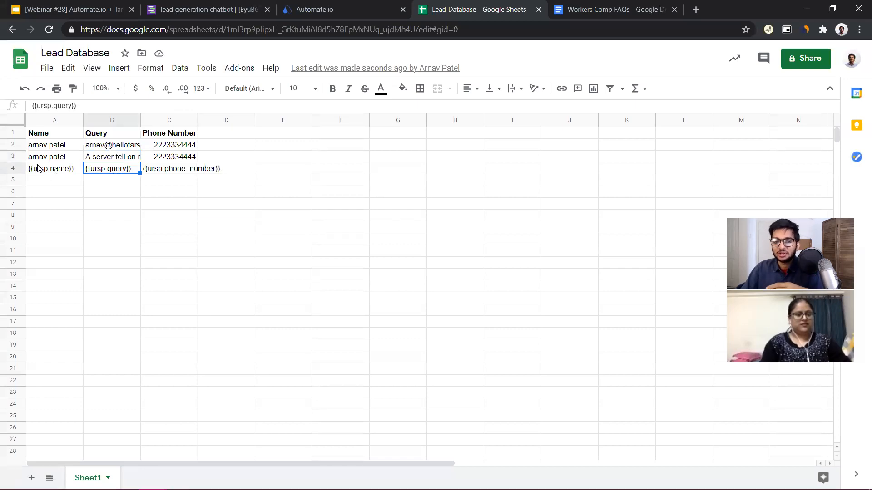
{"action": "left_click", "coordinate": [352, 9]}
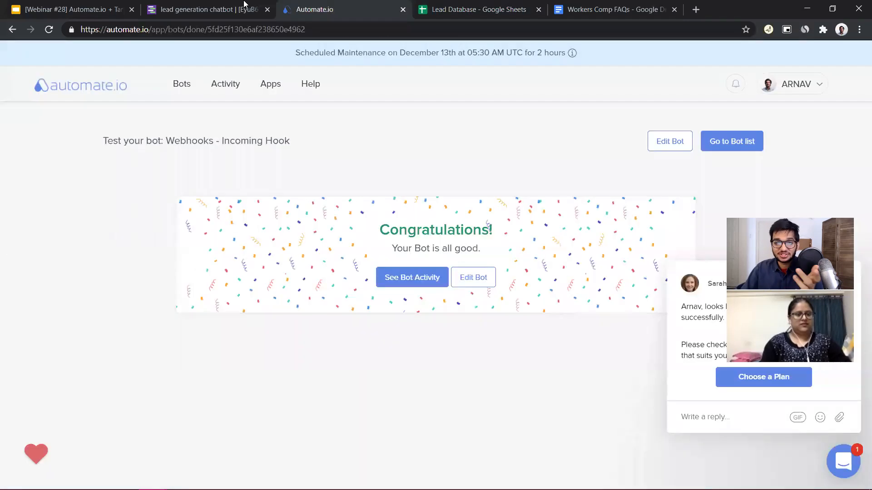
Publish the lead generation chatbot in TARS and open its live page
{"action": "left_click", "coordinate": [244, 4]}
{"action": "left_click", "coordinate": [781, 78]}
{"action": "left_click", "coordinate": [786, 81]}
{"action": "left_click", "coordinate": [814, 77]}
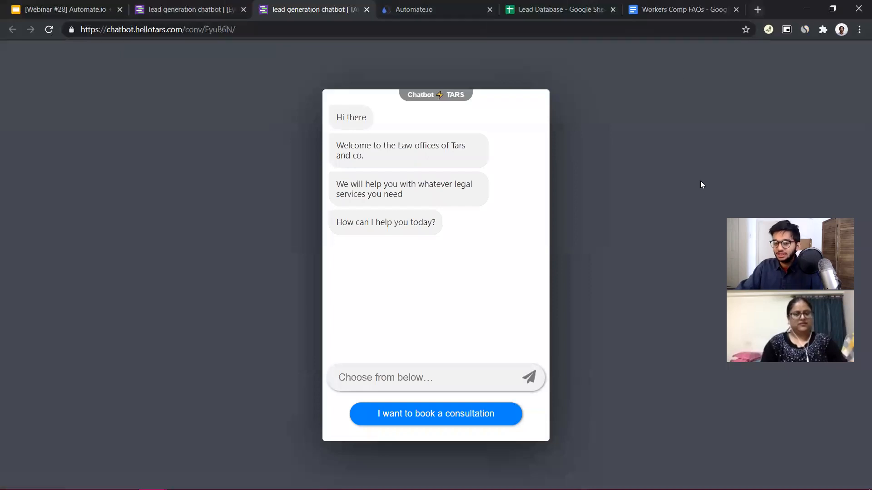
Run through the live chatbot's consultation booking, entering the visitor's full name, the requirement "Oh you know. Same old same old. Server accident." and the phone number
{"action": "left_click", "coordinate": [444, 421]}
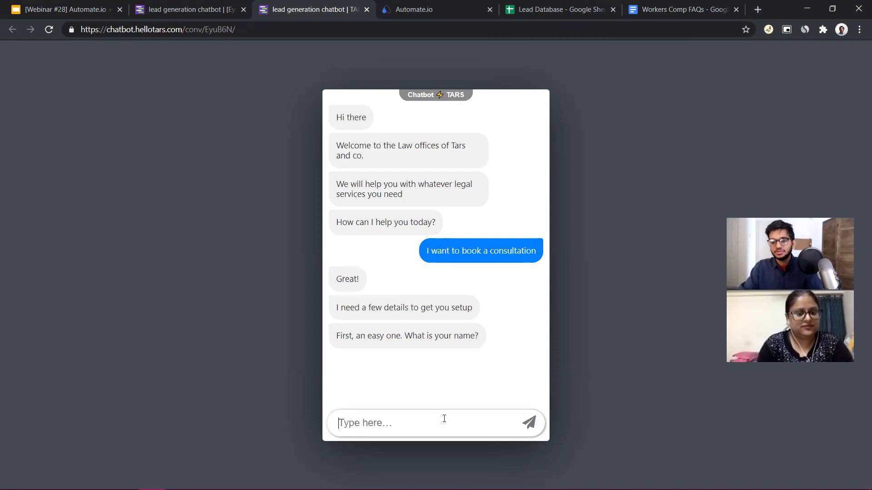
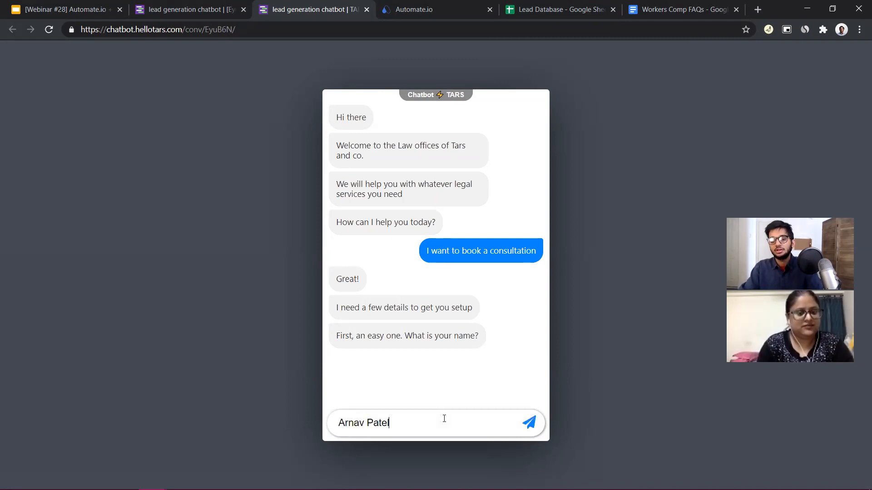
{"action": "key", "text": "Return"}
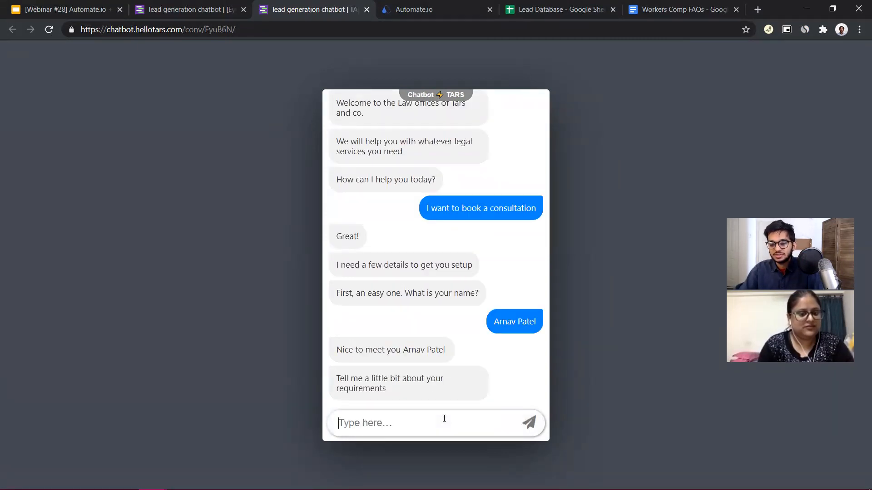
{"action": "type", "text": "Oh y"}
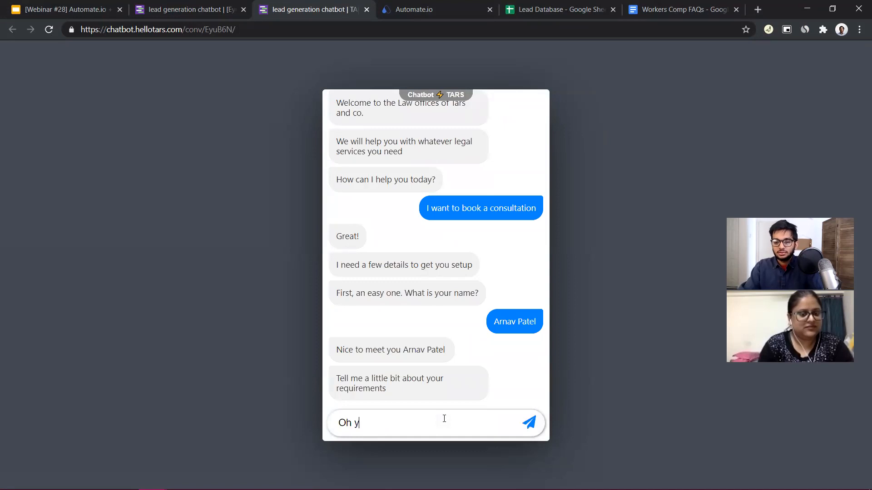
{"action": "type", "text": "ou know. Same old sam"}
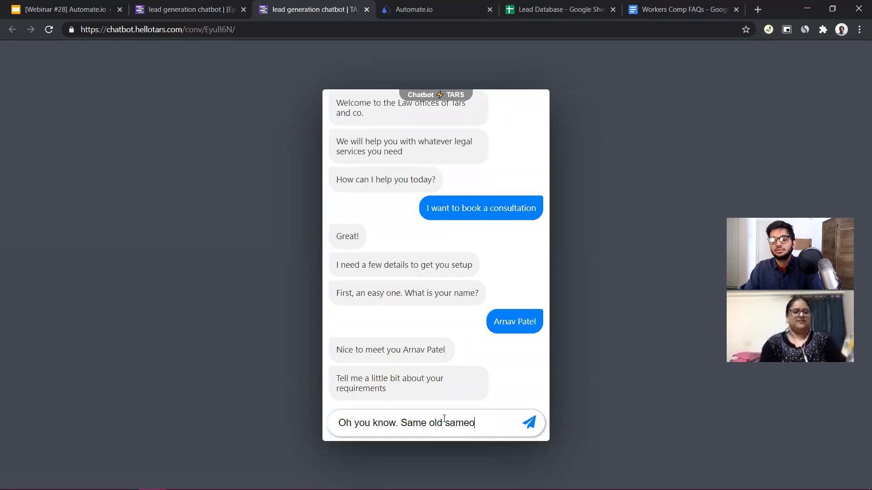
{"action": "type", "text": "e old. Server accident."}
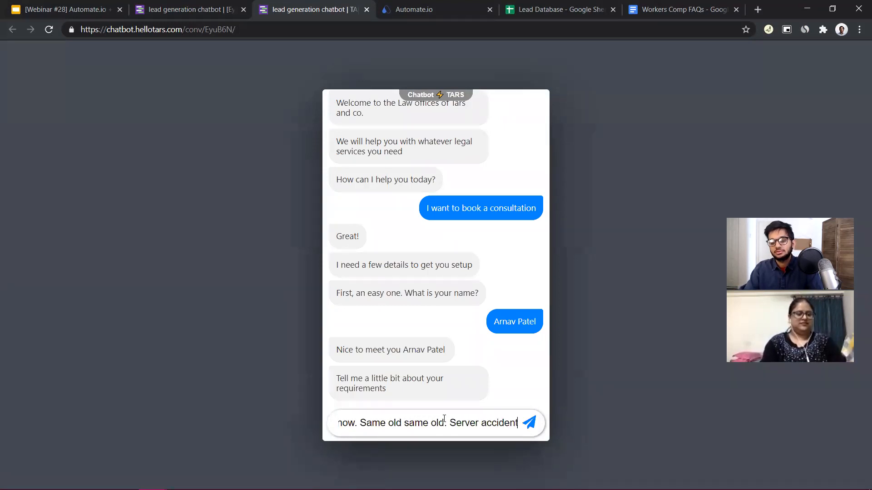
{"action": "left_click", "coordinate": [529, 423]}
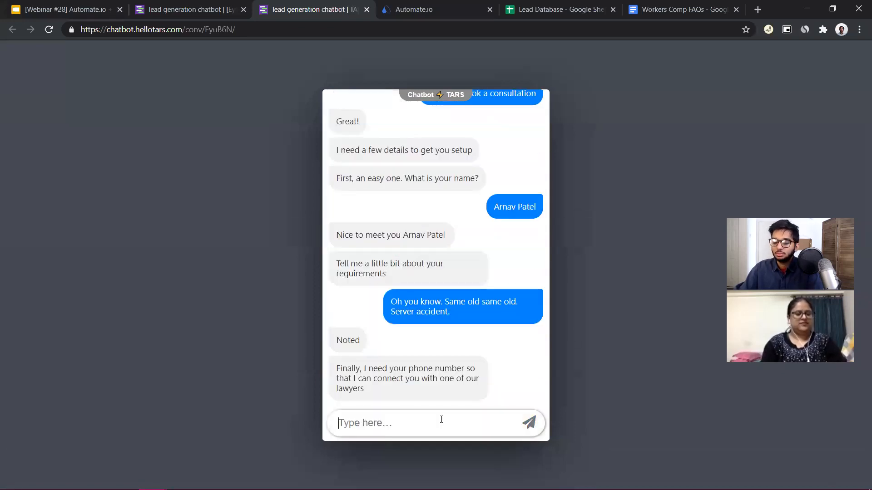
{"action": "type", "text": "111"}
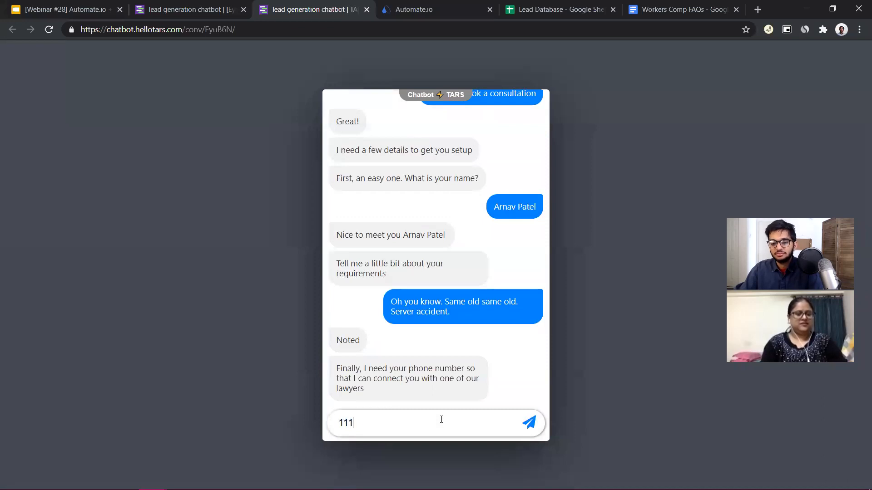
{"action": "type", "text": "2223333"}
{"action": "left_click", "coordinate": [526, 428]}
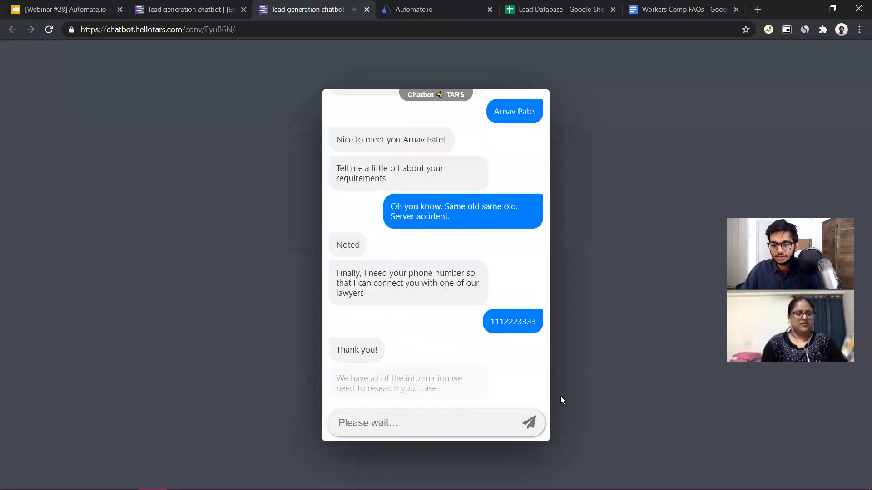
{"action": "type", "text": "Thanks"}
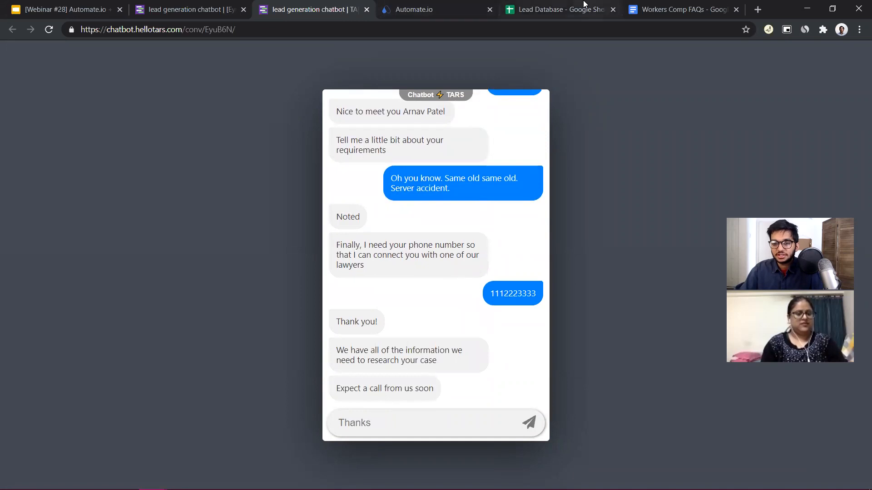
Check row 5 of the Lead Database sheet for the lead submitted through the live chatbot
{"action": "left_click", "coordinate": [586, 8]}
{"action": "left_click", "coordinate": [249, 242]}
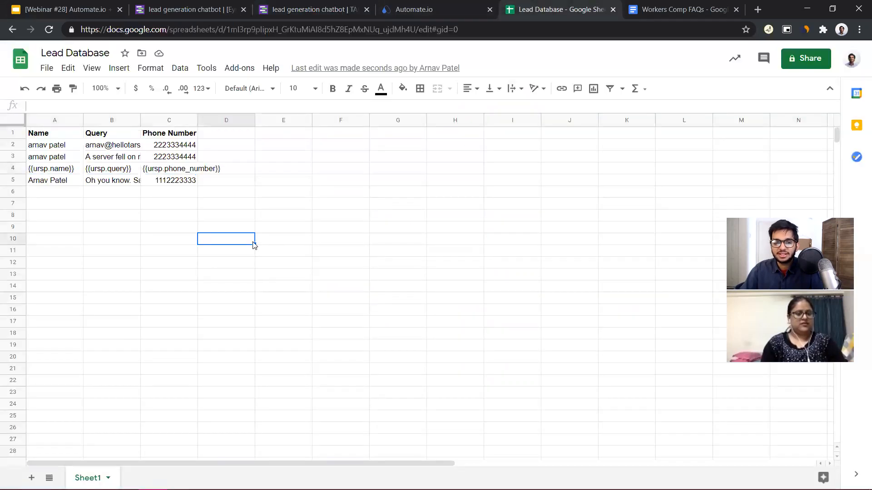
{"action": "left_click", "coordinate": [13, 181]}
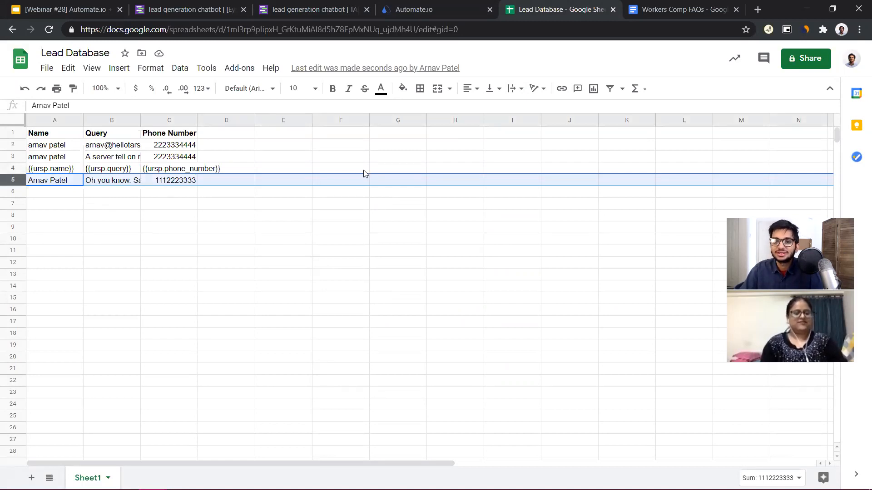
Return to the TARS builder and view the chatbot's submitted data
{"action": "left_click", "coordinate": [327, 9]}
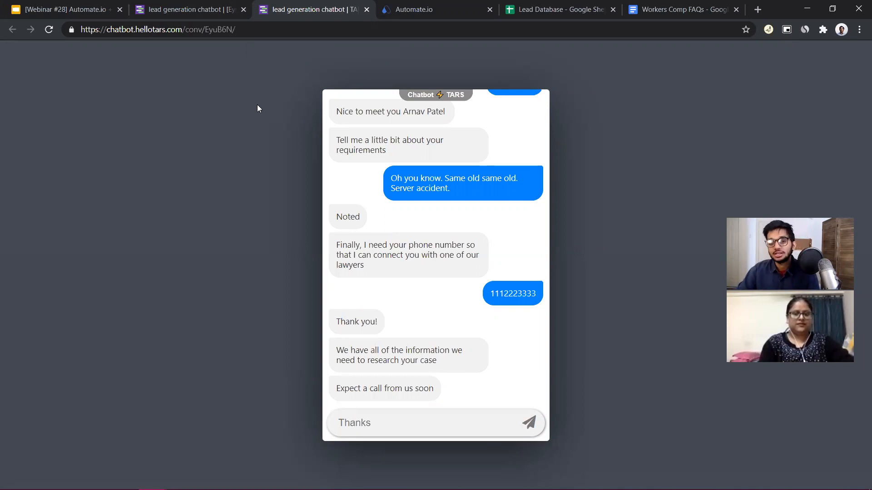
{"action": "left_click", "coordinate": [204, 5]}
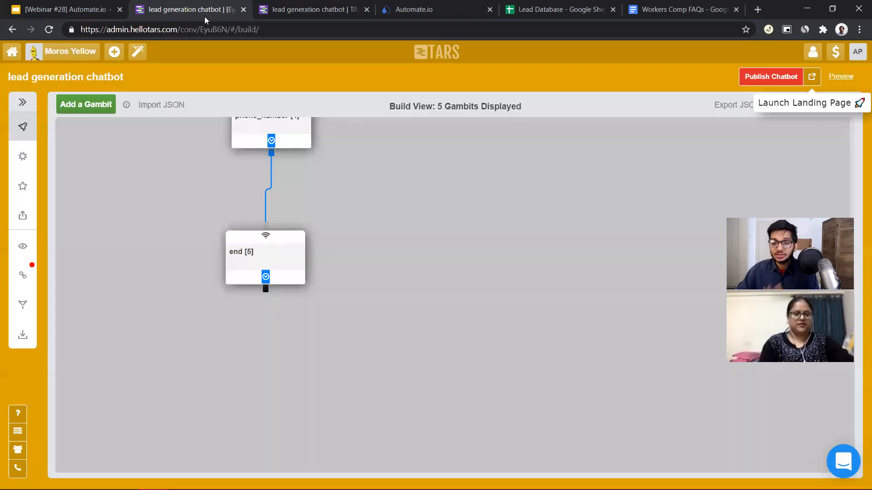
{"action": "left_click", "coordinate": [22, 246]}
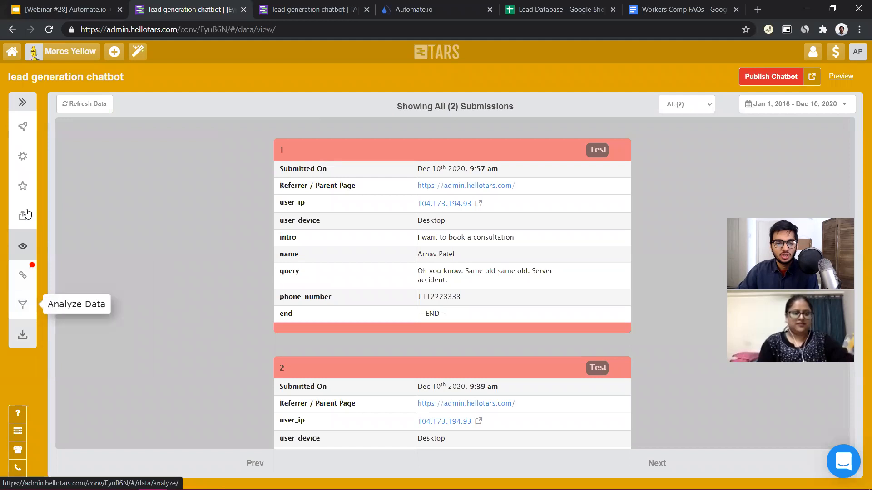
Try several color themes in the chatbot's design settings and pick the light grey, pink, turquoise and navy one
{"action": "left_click", "coordinate": [25, 190]}
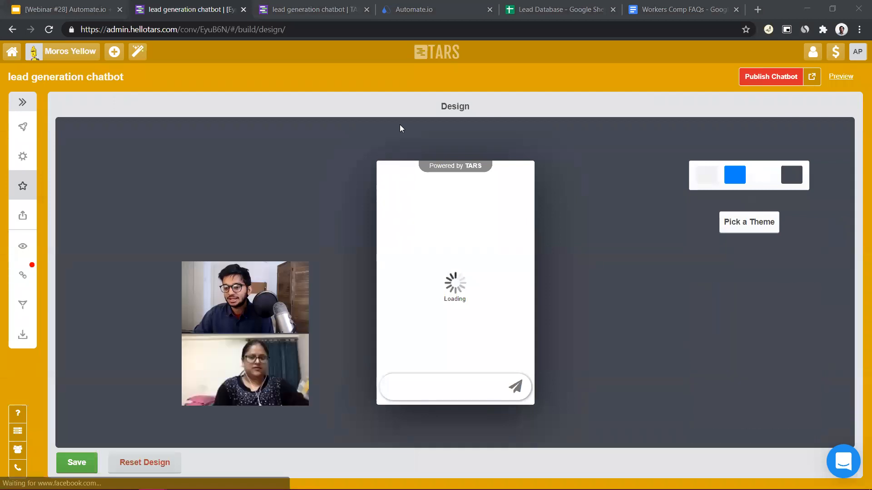
{"action": "left_click", "coordinate": [749, 222]}
{"action": "left_click", "coordinate": [763, 346]}
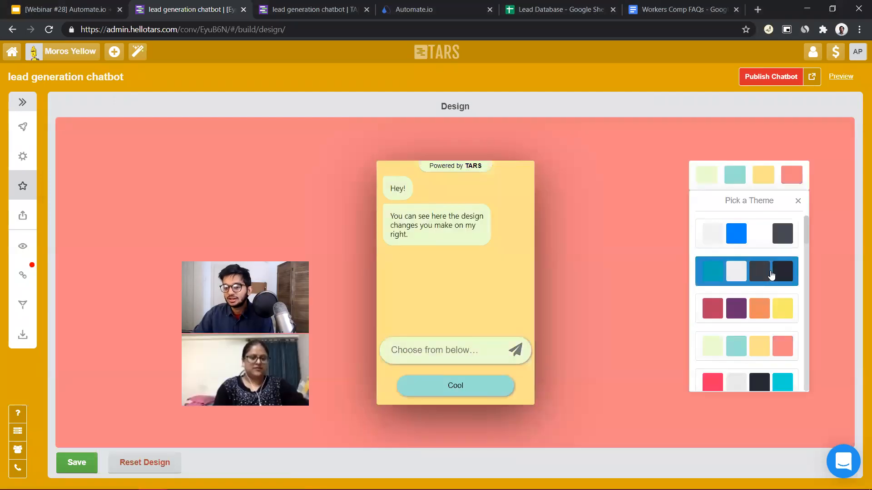
{"action": "left_click", "coordinate": [770, 274]}
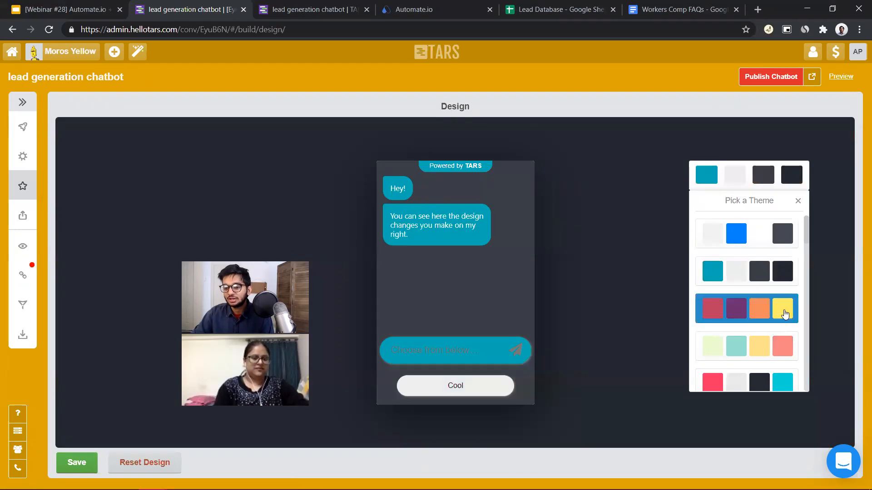
{"action": "left_click", "coordinate": [784, 314]}
{"action": "scroll", "coordinate": [772, 291], "scroll_direction": "down", "scroll_amount": 5}
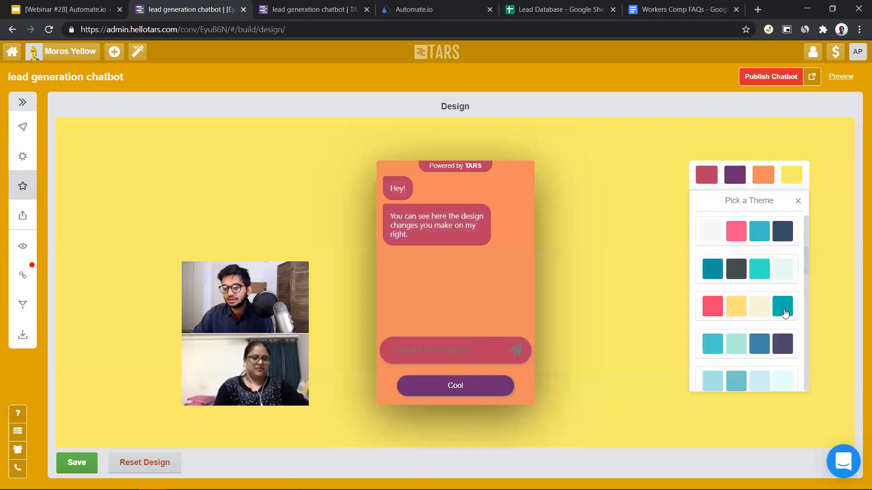
{"action": "left_click", "coordinate": [761, 241]}
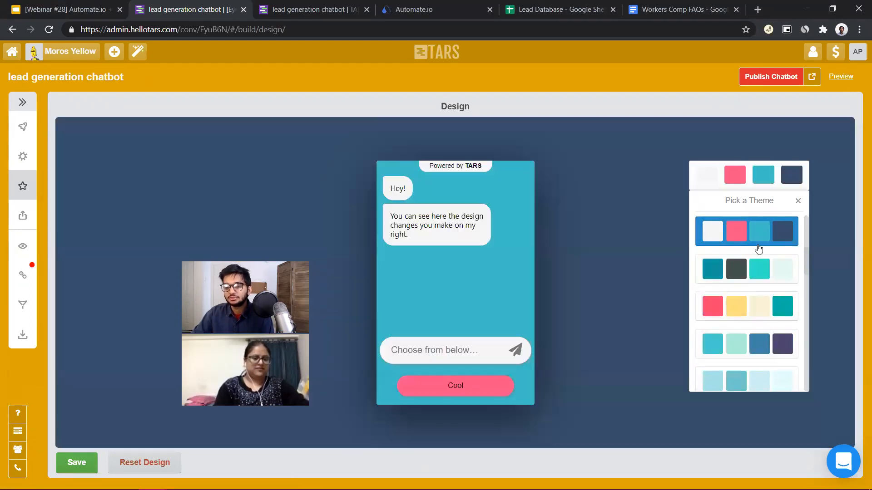
Save the new design, then publish the chatbot and open its live page
{"action": "left_click", "coordinate": [81, 460]}
{"action": "left_click", "coordinate": [781, 76]}
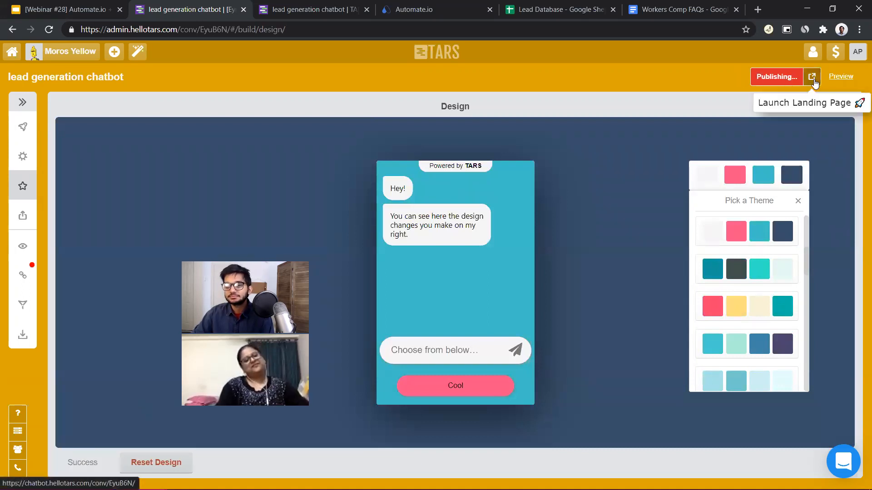
{"action": "left_click", "coordinate": [813, 77]}
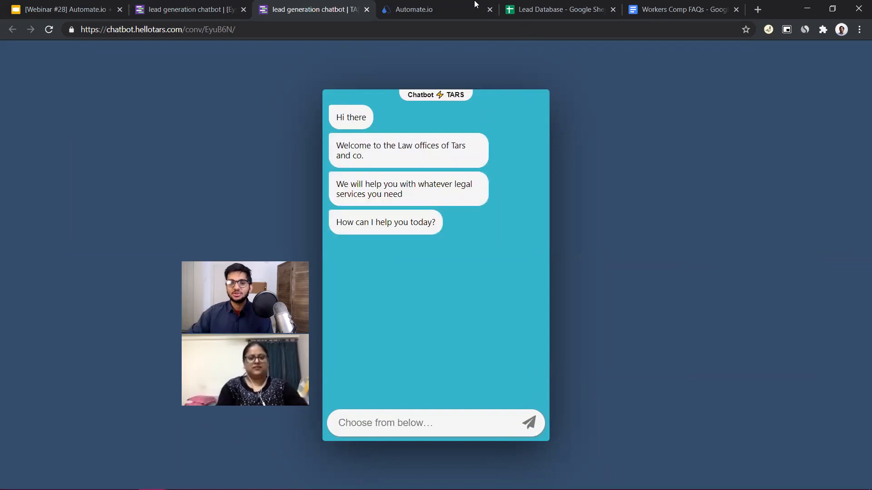
Add a second button option "I have a question" to the intro gambit in the builder and save the gambit
{"action": "left_click", "coordinate": [160, 4]}
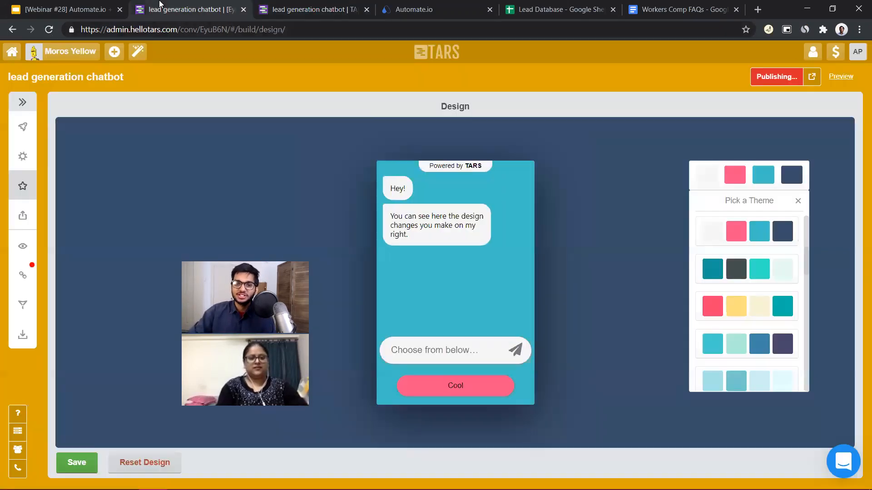
{"action": "left_click", "coordinate": [22, 127]}
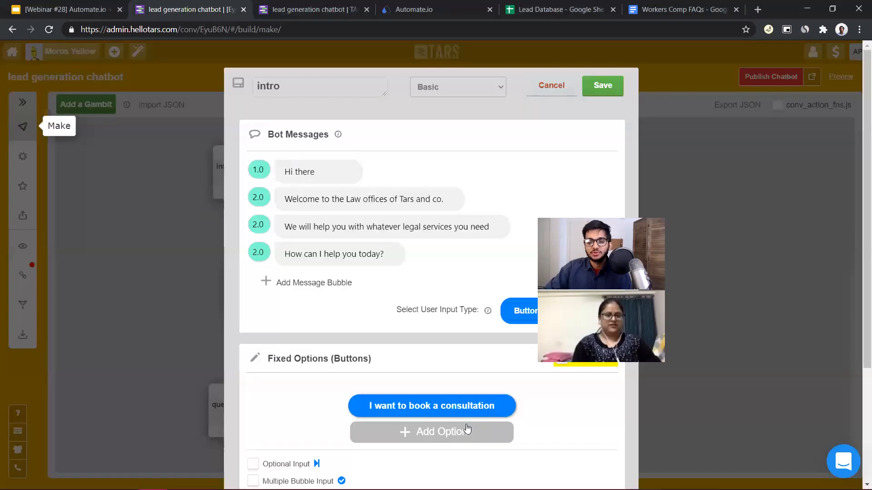
{"action": "left_click", "coordinate": [468, 429]}
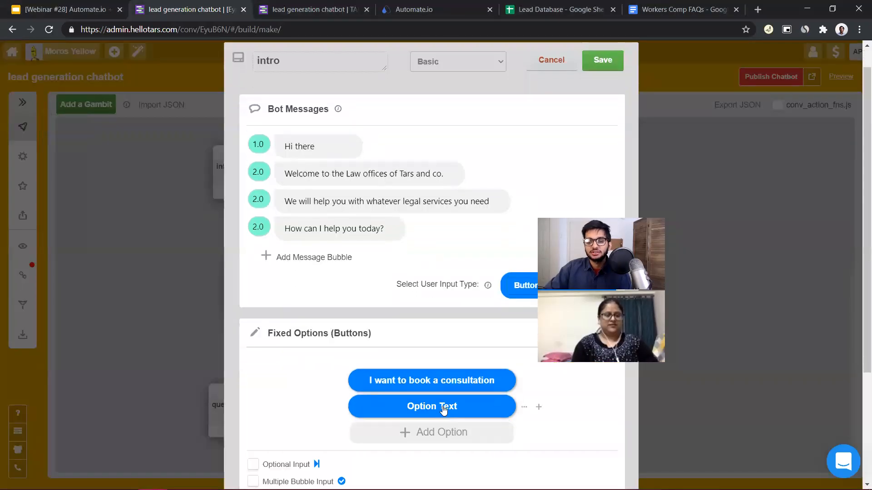
{"action": "left_click", "coordinate": [444, 408]}
{"action": "type", "text": "I have a"}
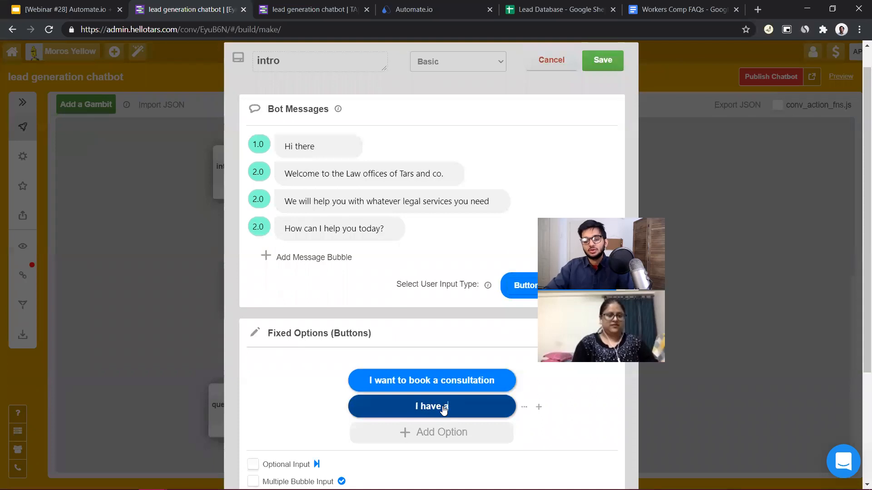
{"action": "type", "text": " question"}
{"action": "key", "text": "Return"}
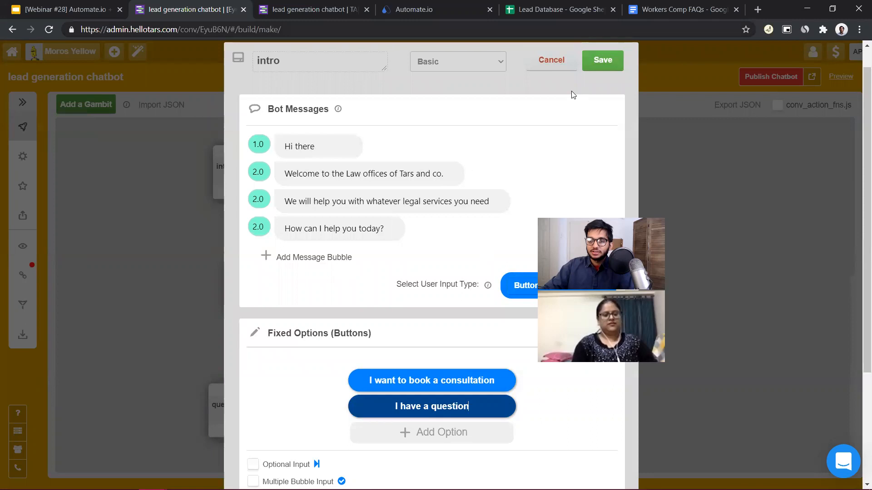
{"action": "left_click", "coordinate": [551, 60]}
Add a new gambit beside the intro flow and connect the intro gambit's second option to it
{"action": "left_click", "coordinate": [86, 104]}
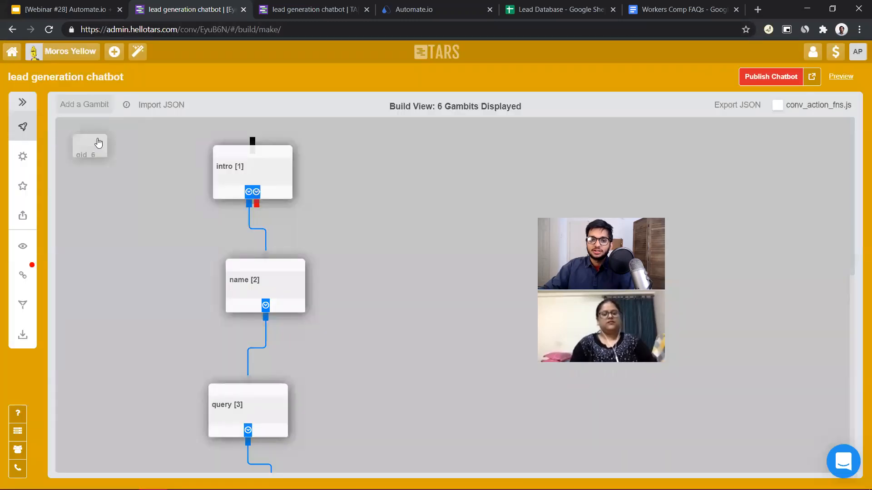
{"action": "left_click_drag", "start_coordinate": [436, 253], "coordinate": [407, 252]}
{"action": "left_click_drag", "start_coordinate": [257, 204], "coordinate": [407, 213]}
Name the new gambit FAQ and set its bot message to "sure what's your question"
{"action": "left_click", "coordinate": [410, 240]}
{"action": "left_click", "coordinate": [293, 93]}
{"action": "double_click", "coordinate": [294, 93]}
{"action": "type", "text": "FAQ"}
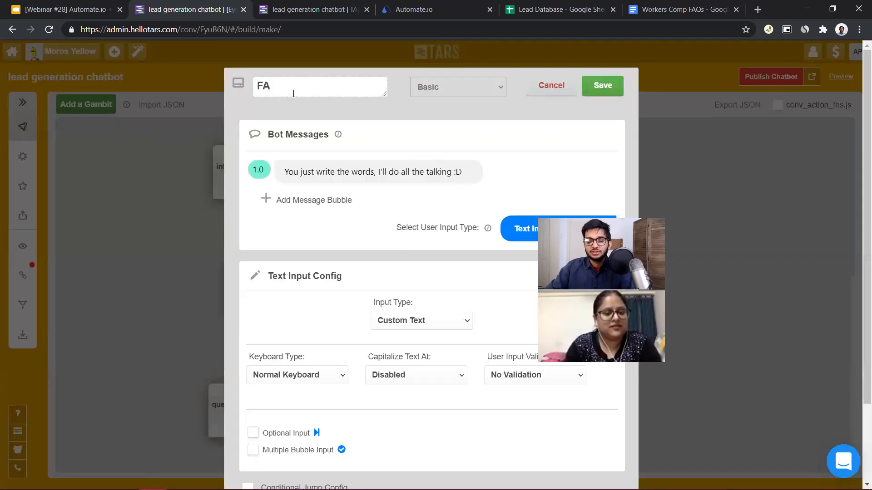
{"action": "left_click", "coordinate": [330, 172]}
{"action": "key", "text": "ctrl+a"}
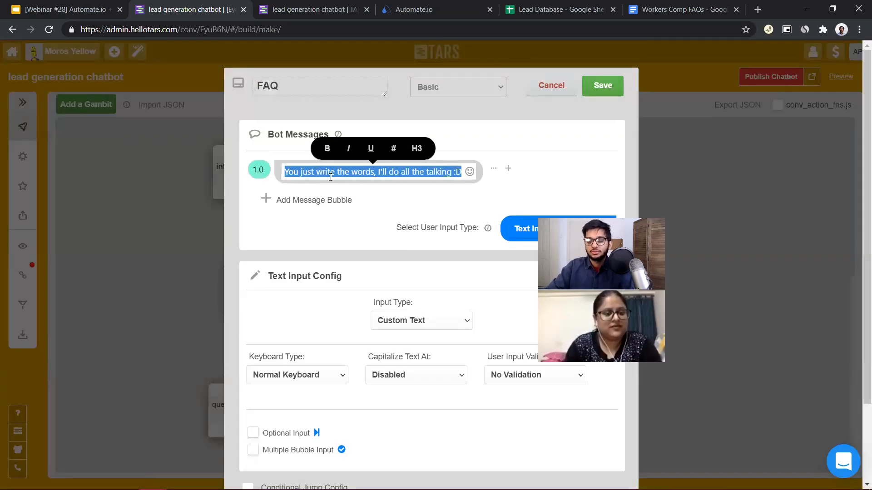
{"action": "type", "text": "sure what's up"}
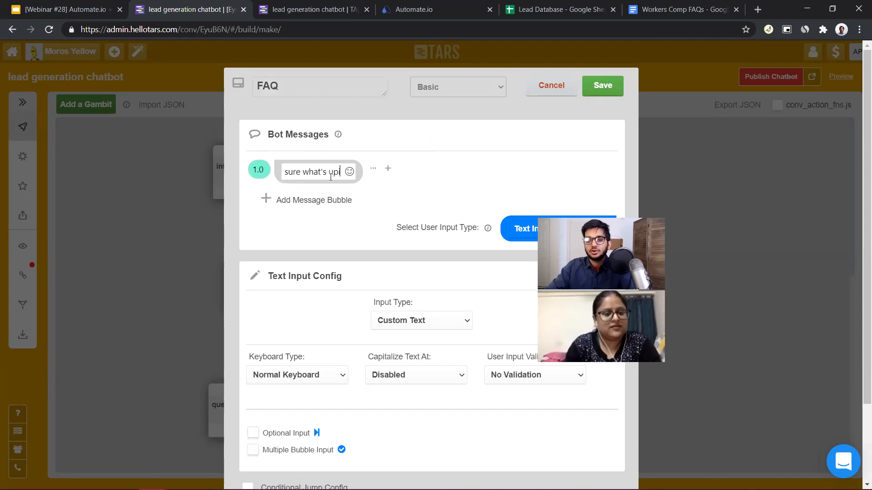
{"action": "key", "text": "BackSpace"}
{"action": "key", "text": "BackSpace"}
{"action": "type", "text": "your question"}
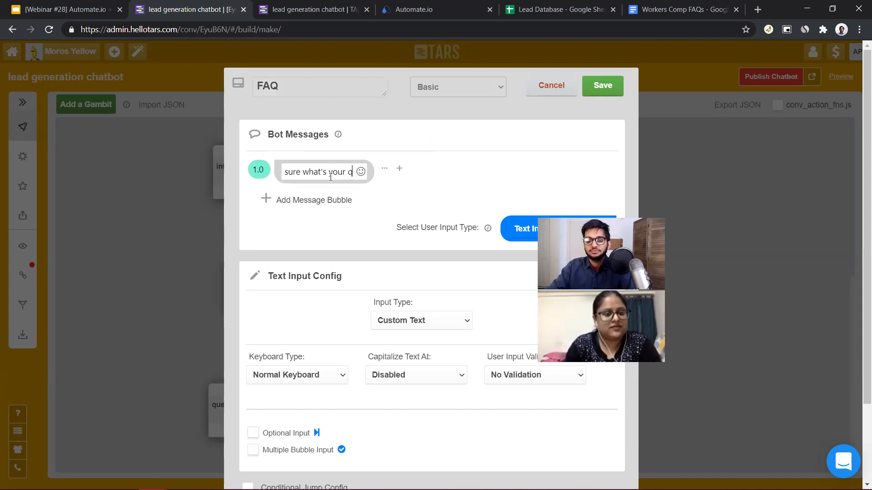
Set the FAQ gambit's user input type to Buttons and add options for a total of three
{"action": "left_click", "coordinate": [525, 230]}
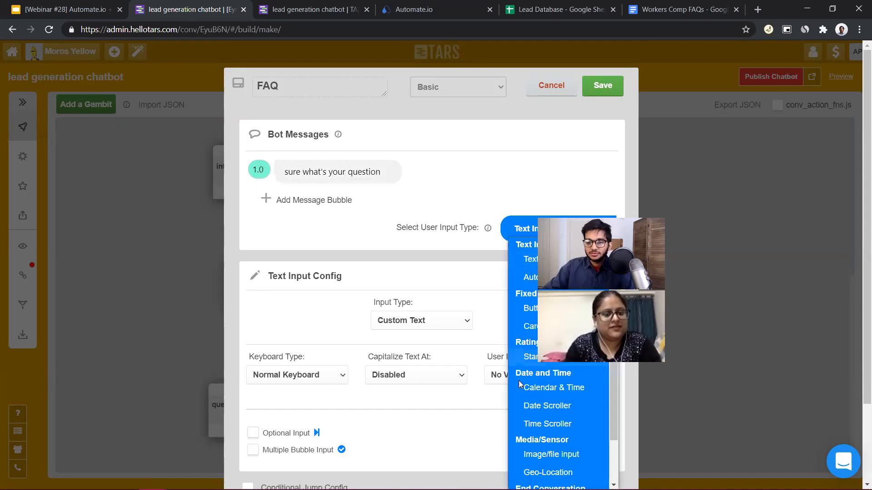
{"action": "left_click", "coordinate": [533, 308]}
{"action": "left_click", "coordinate": [433, 357]}
{"action": "left_click", "coordinate": [433, 356]}
{"action": "scroll", "coordinate": [433, 355], "scroll_direction": "down", "scroll_amount": 1}
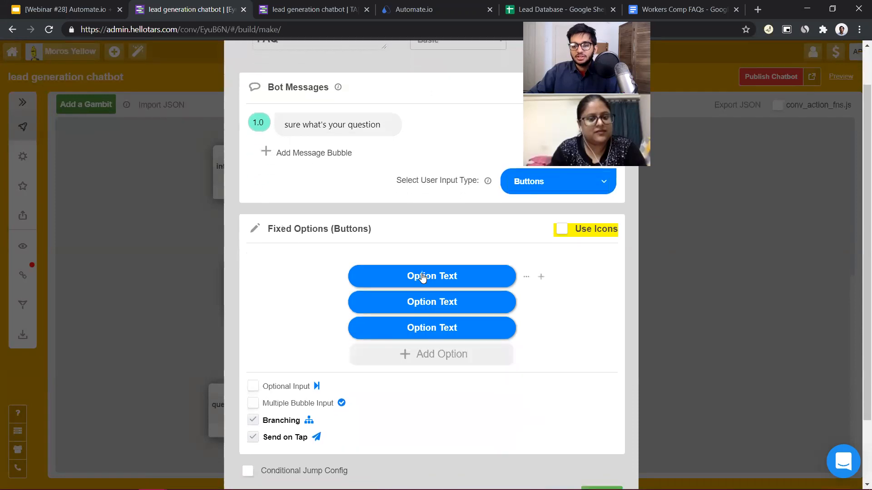
Label the three button options FAQ 1, FAQ 2 and FAQ 3, and save the FAQ gambit
{"action": "left_click", "coordinate": [423, 278]}
{"action": "type", "text": "FAQ"}
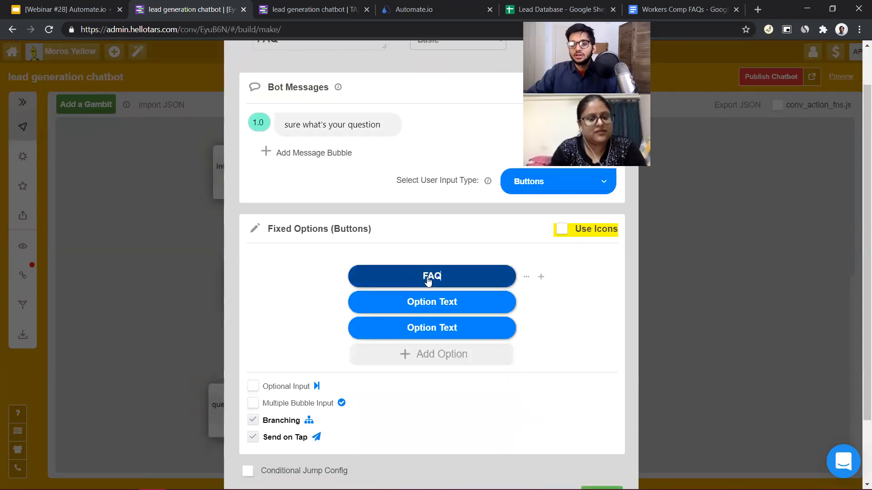
{"action": "type", "text": " 1"}
{"action": "left_click", "coordinate": [444, 303]}
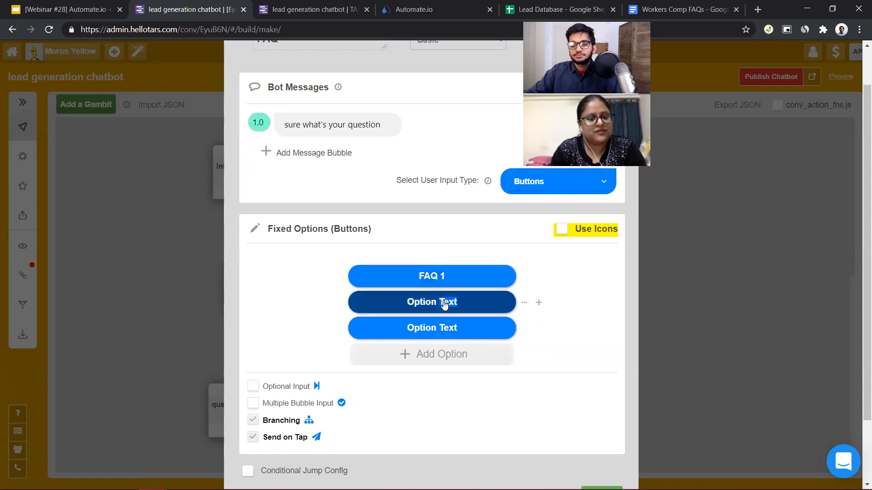
{"action": "key", "text": "BackSpace"}
{"action": "type", "text": "FAQ 2"}
{"action": "key", "text": "BackSpace"}
{"action": "type", "text": "2"}
{"action": "double_click", "coordinate": [452, 328]}
{"action": "key", "text": "ctrl+a"}
{"action": "type", "text": "FAQ"}
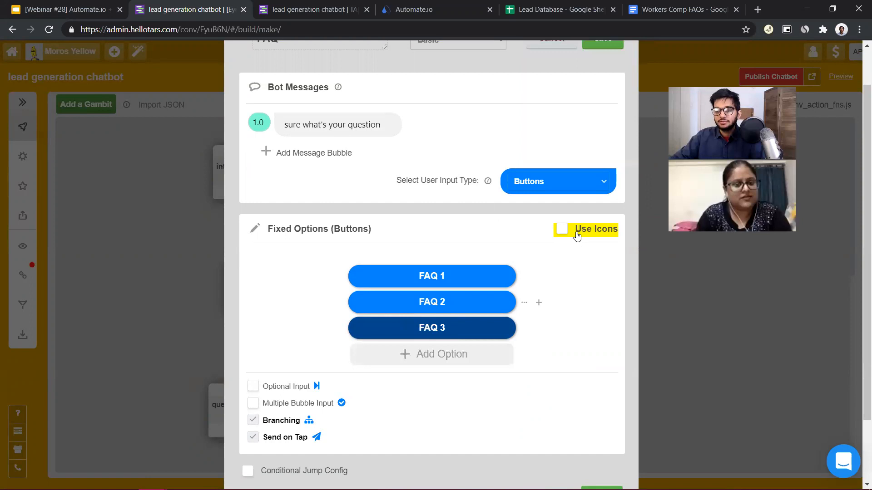
{"action": "left_click", "coordinate": [603, 43]}
{"action": "left_click_drag", "start_coordinate": [399, 271], "coordinate": [445, 330]}
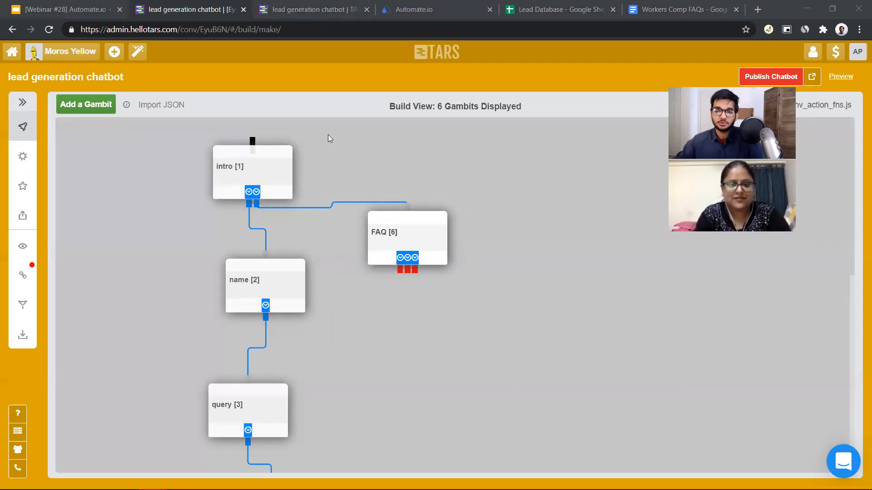
Switch to the webinar presentation in Google Slides and open the final Contact us slide
{"action": "left_click", "coordinate": [46, 9]}
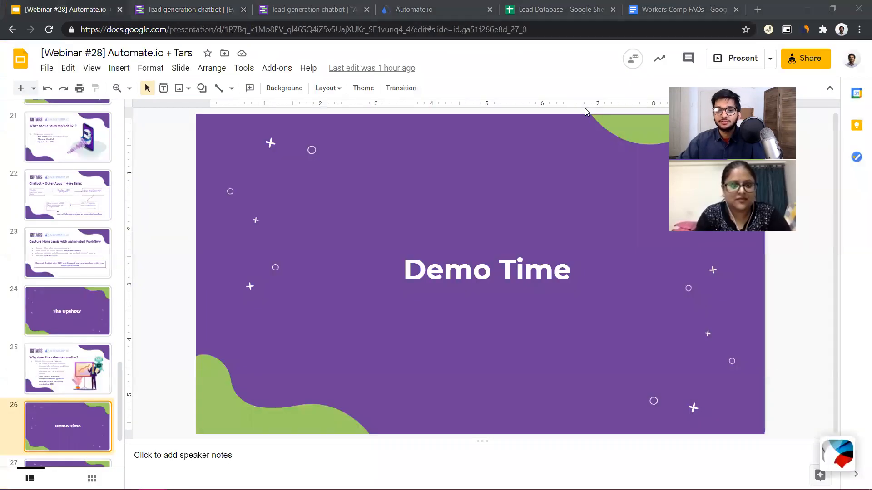
{"action": "scroll", "coordinate": [75, 398], "scroll_direction": "down", "scroll_amount": 3}
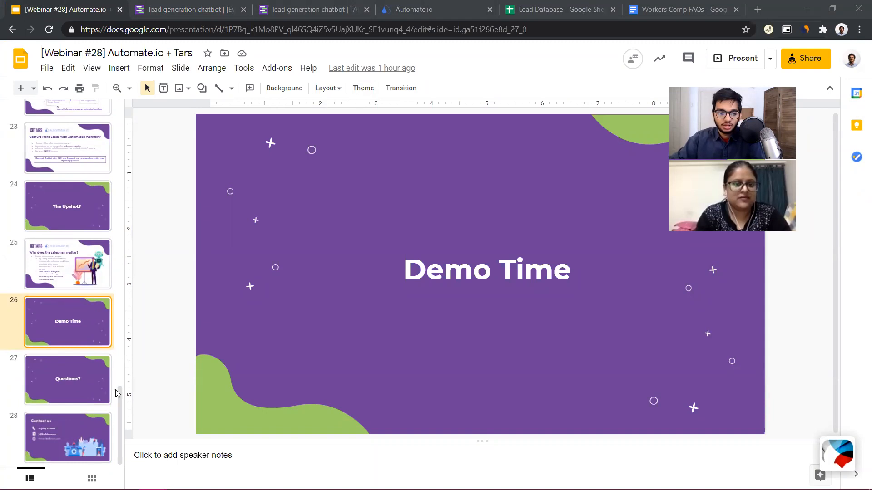
{"action": "left_click", "coordinate": [59, 432]}
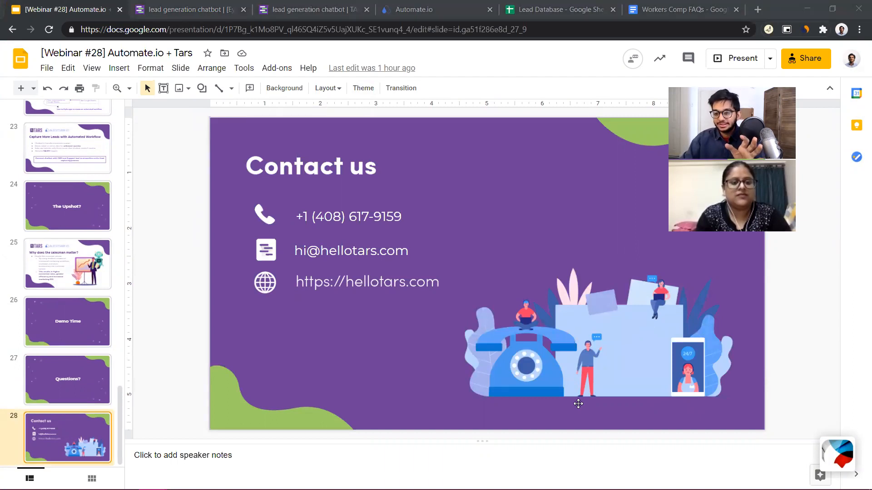
Open the Automate.io dashboard, and revisit the live chatbot page and the TARS builder flow
{"action": "left_click", "coordinate": [455, 16]}
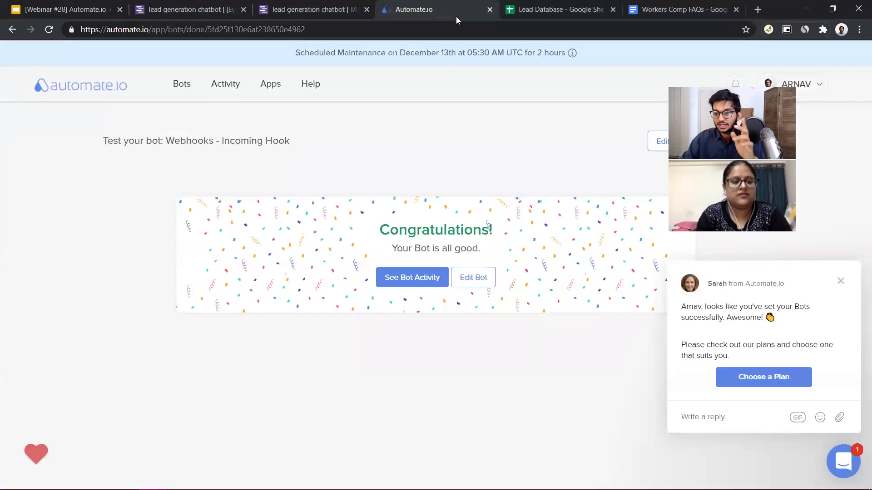
{"action": "left_click", "coordinate": [83, 91]}
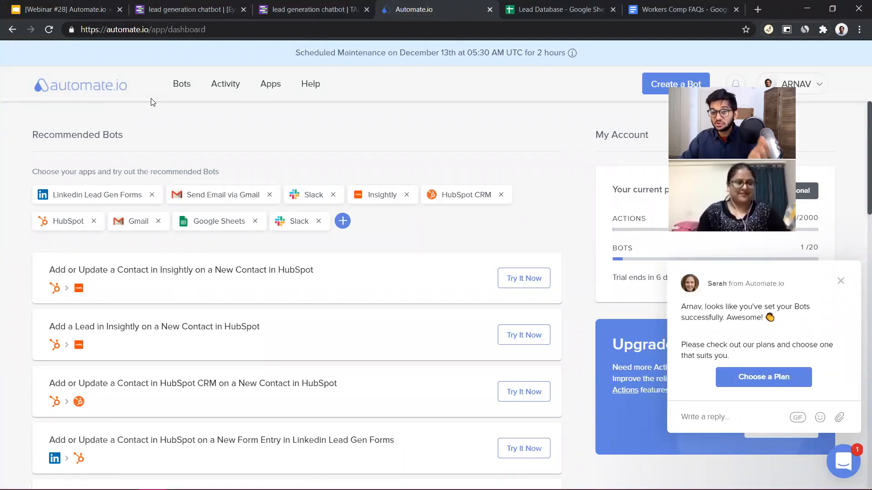
{"action": "left_click", "coordinate": [300, 4]}
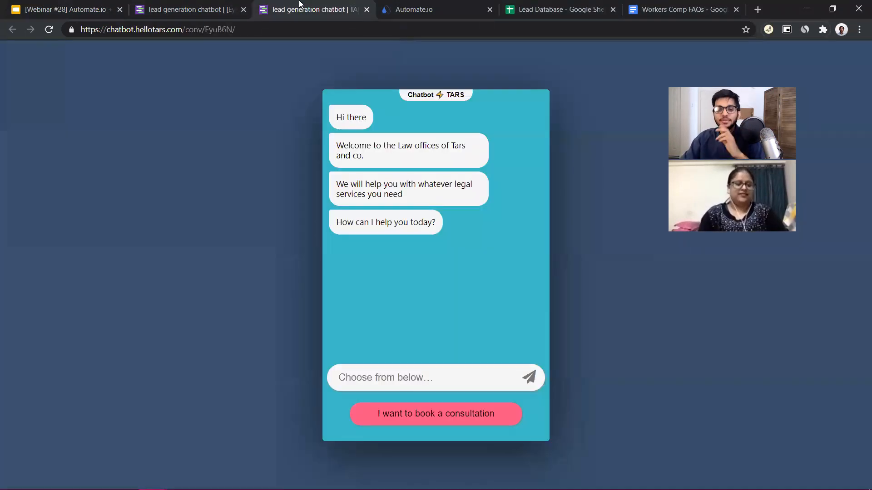
{"action": "left_click", "coordinate": [190, 6]}
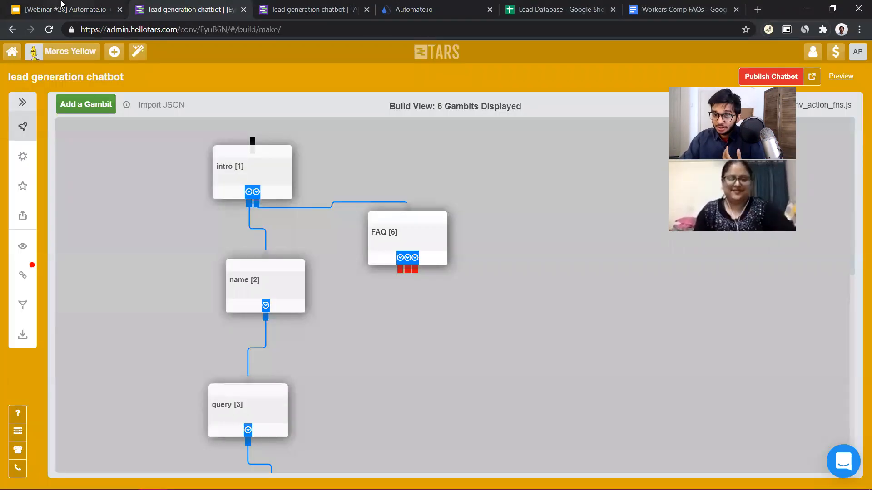
Return to the Contact us slide of the webinar presentation in Google Slides
{"action": "left_click", "coordinate": [87, 11]}
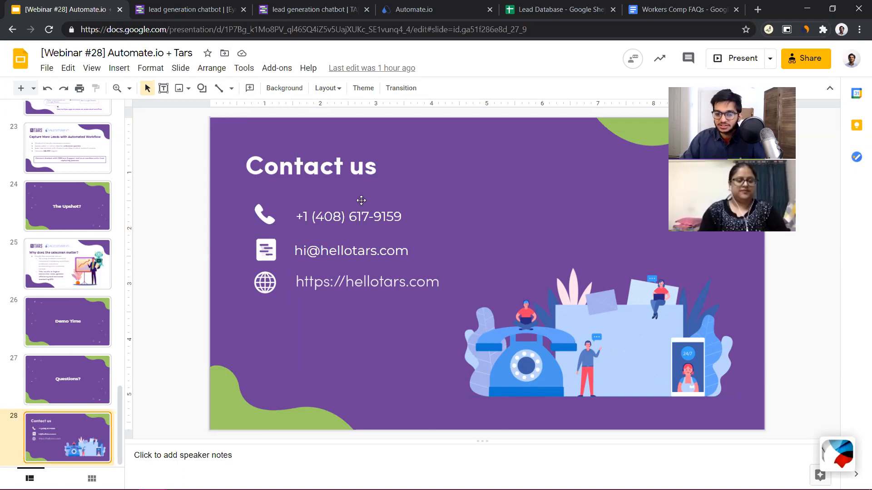
{"action": "left_click", "coordinate": [310, 217]}
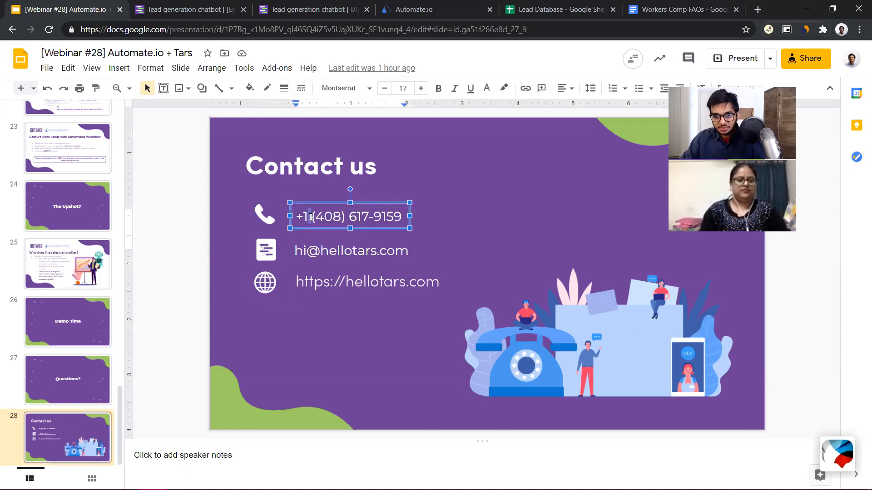
{"action": "left_click", "coordinate": [502, 219]}
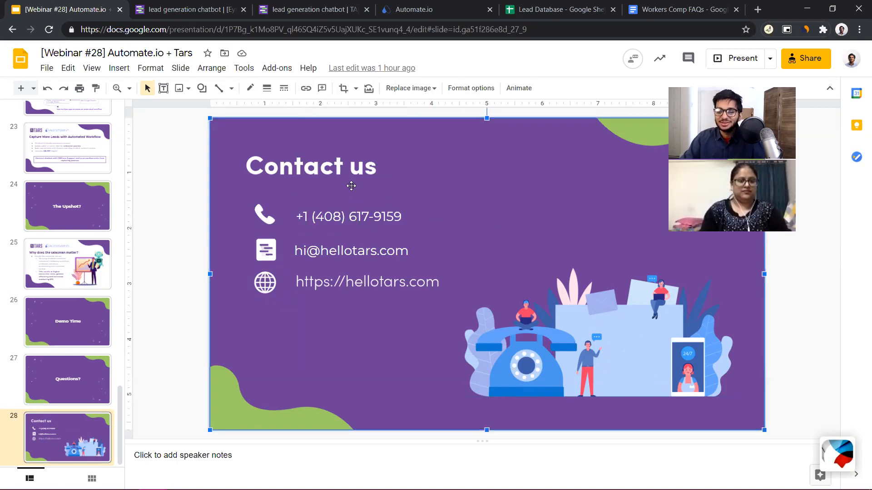
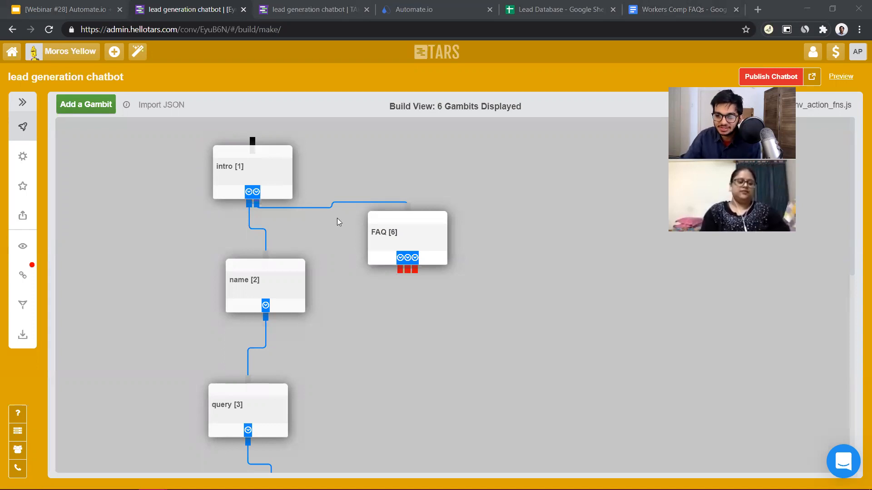
Open the FAQ gambit and review the user input types available for it
{"action": "left_click", "coordinate": [410, 235]}
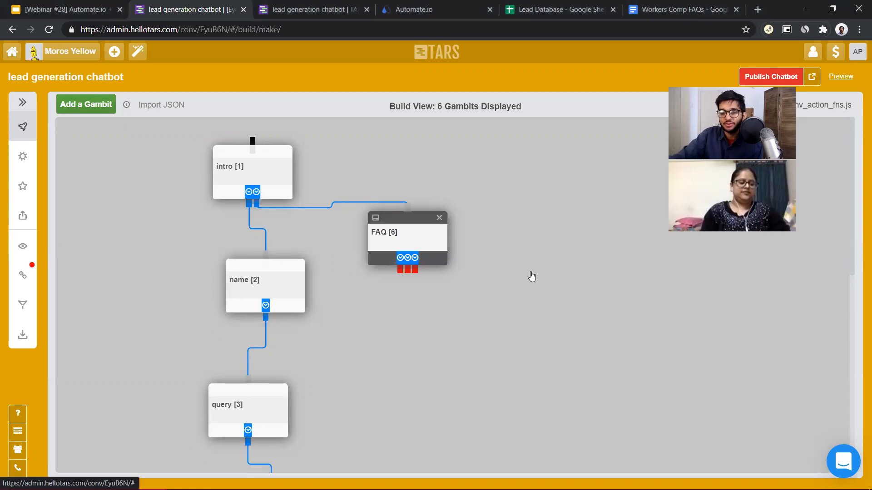
{"action": "left_click", "coordinate": [566, 233]}
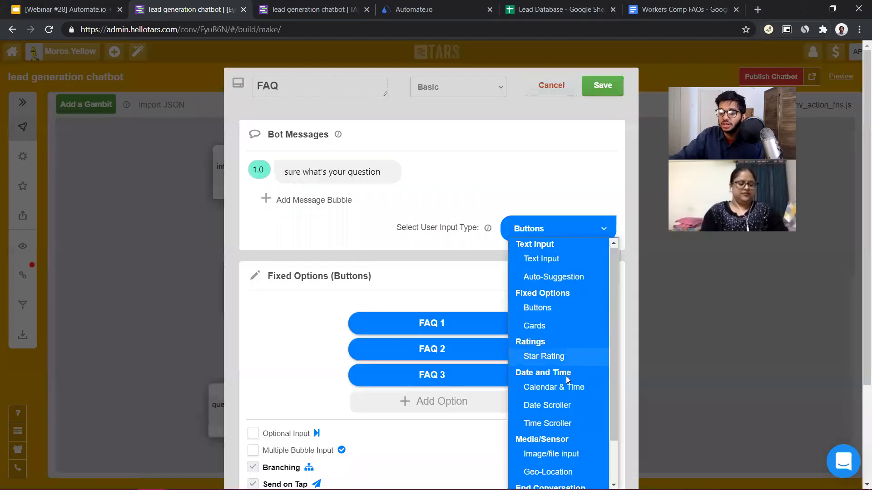
{"action": "scroll", "coordinate": [559, 345], "scroll_direction": "down", "scroll_amount": 1}
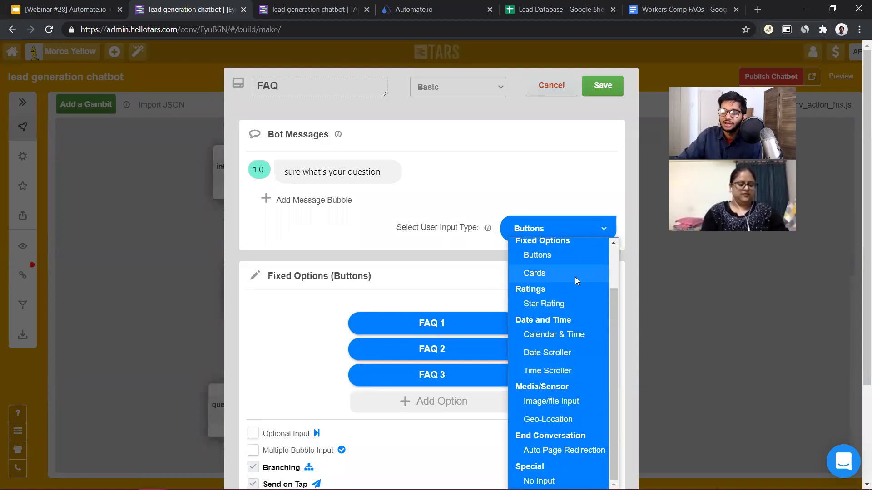
{"action": "scroll", "coordinate": [579, 277], "scroll_direction": "up", "scroll_amount": 1}
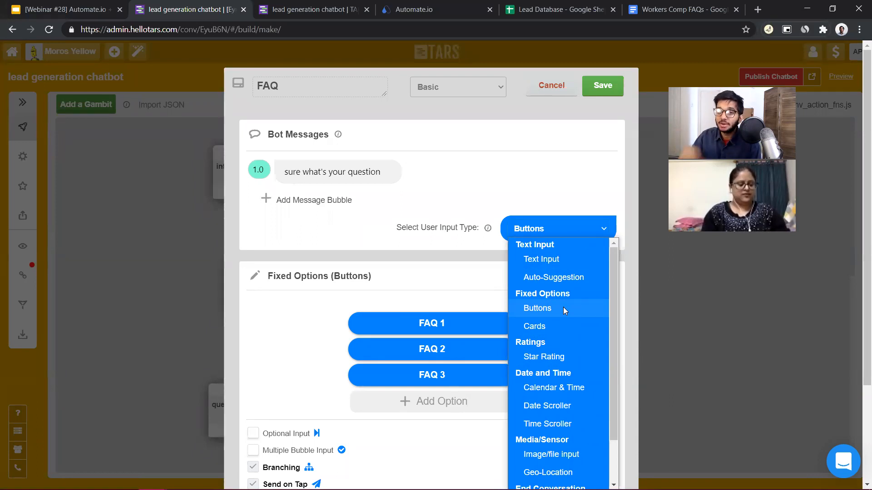
Open the TARS webinars page at hellotars.com/resources/webinars in a new browser tab
{"action": "left_click", "coordinate": [761, 12]}
{"action": "left_click", "coordinate": [757, 10]}
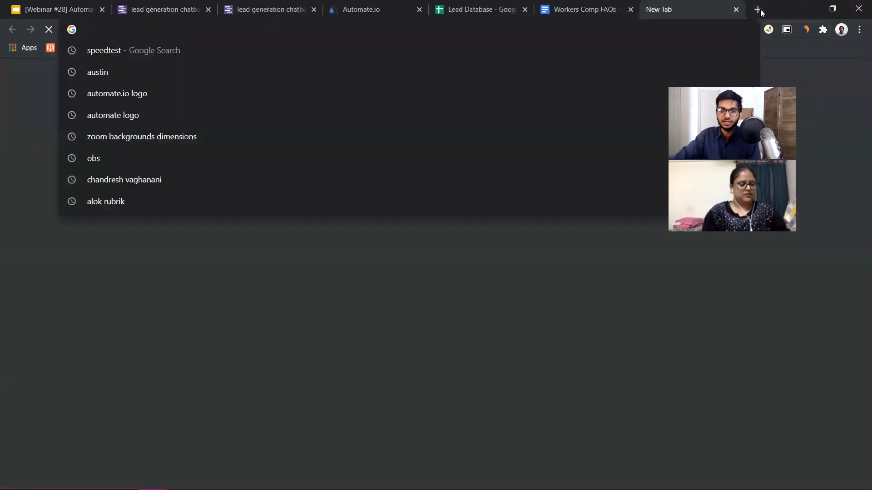
{"action": "type", "text": "hellotars.com"}
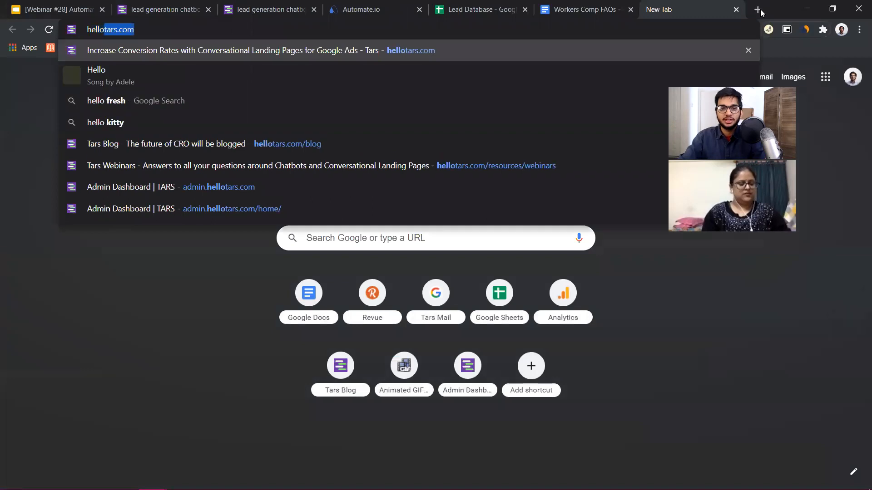
{"action": "left_click", "coordinate": [543, 167]}
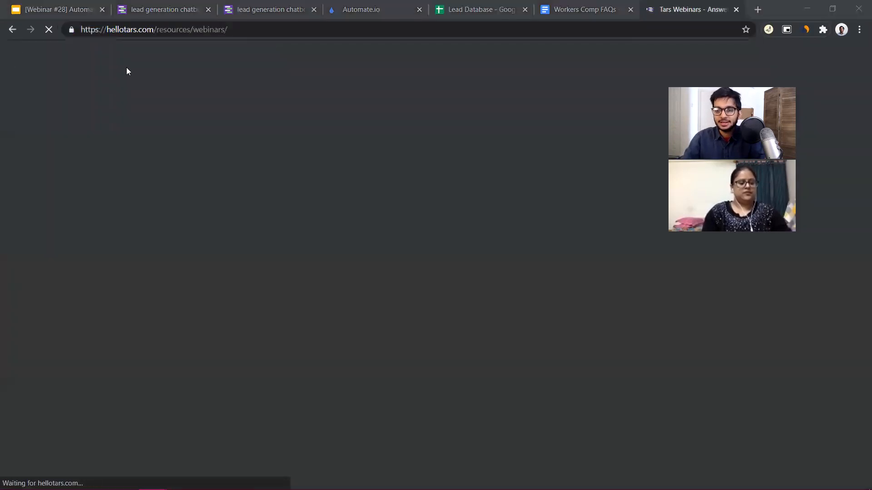
Look through the listed TARS webinars and dismiss the pop-up offering a demo
{"action": "scroll", "coordinate": [427, 239], "scroll_direction": "down", "scroll_amount": 15}
{"action": "scroll", "coordinate": [429, 237], "scroll_direction": "down", "scroll_amount": 18}
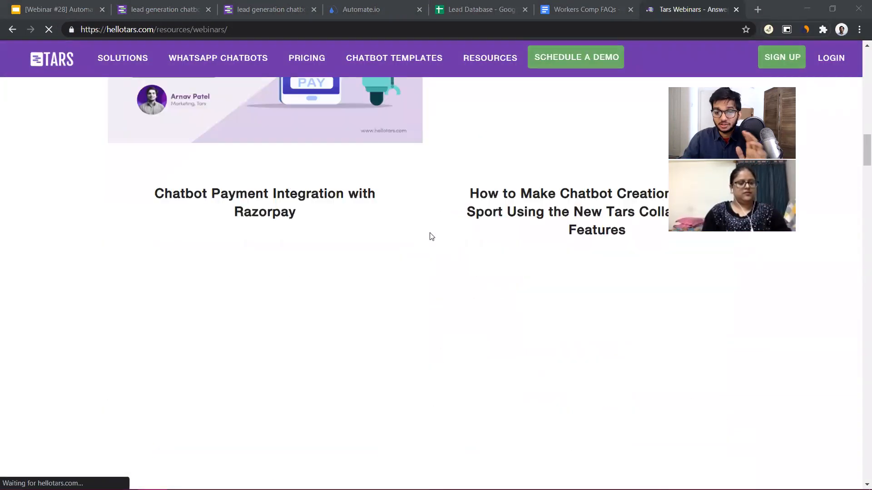
{"action": "scroll", "coordinate": [432, 237], "scroll_direction": "down", "scroll_amount": 13}
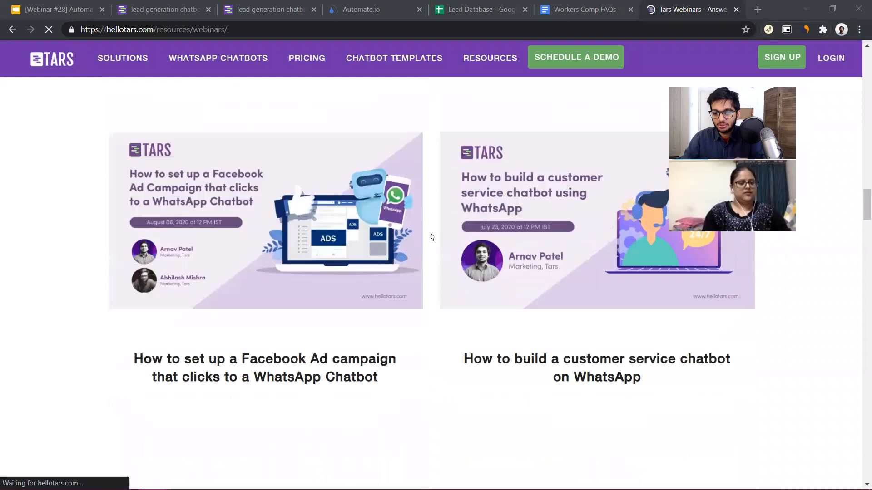
{"action": "scroll", "coordinate": [431, 237], "scroll_direction": "up", "scroll_amount": 8}
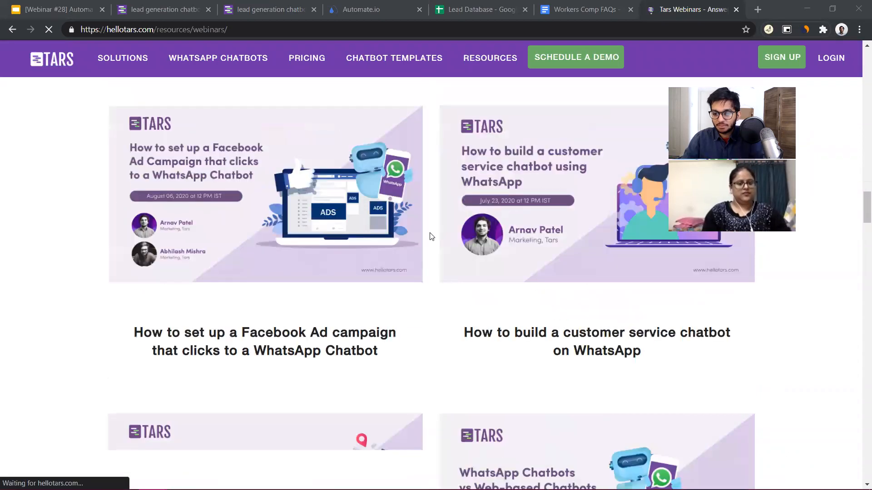
{"action": "scroll", "coordinate": [456, 279], "scroll_direction": "up", "scroll_amount": 1}
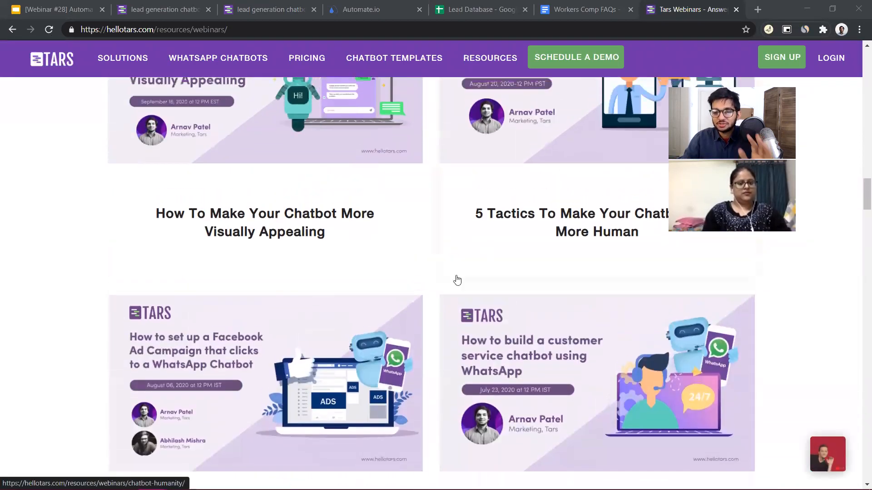
{"action": "scroll", "coordinate": [455, 273], "scroll_direction": "down", "scroll_amount": 3}
{"action": "scroll", "coordinate": [455, 273], "scroll_direction": "down", "scroll_amount": 3}
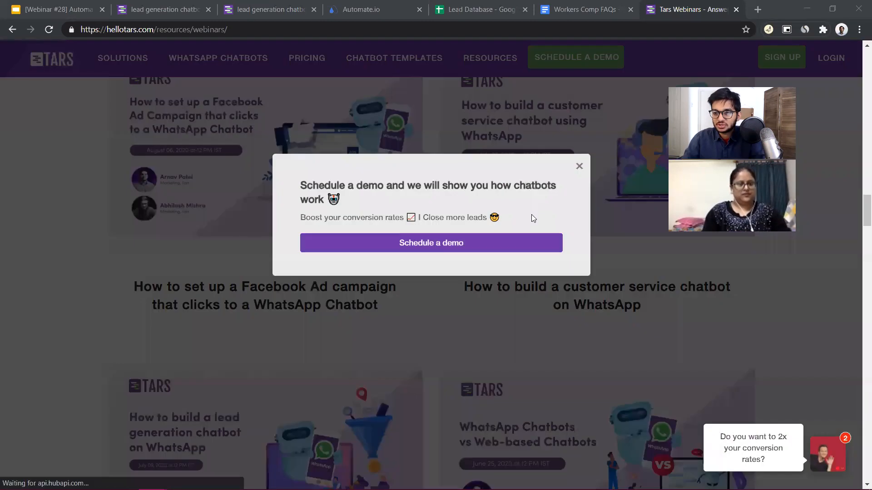
{"action": "left_click", "coordinate": [575, 168]}
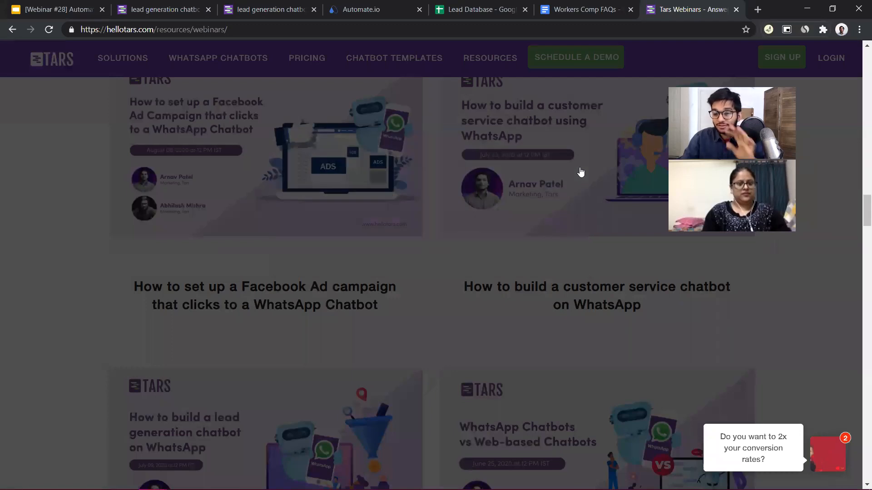
Highlight the webinars page address and browse the WhatsApp, Dialogflow and chatbot design webinars
{"action": "left_click", "coordinate": [241, 26]}
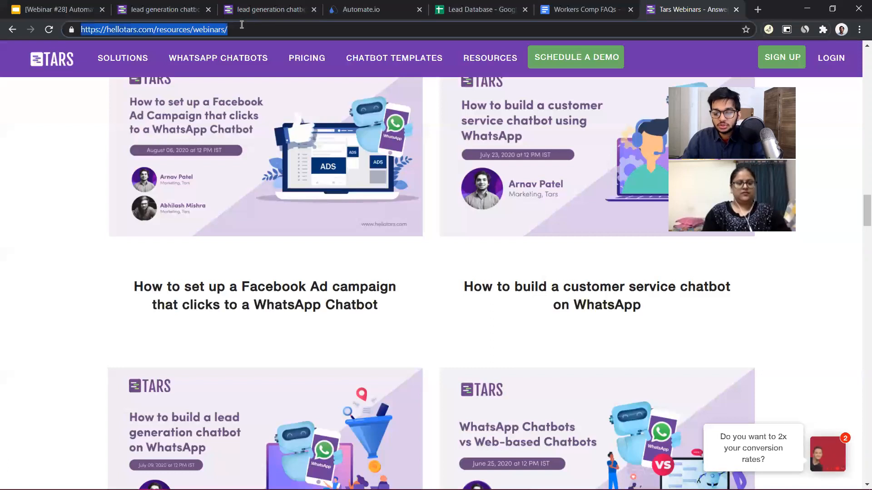
{"action": "scroll", "coordinate": [434, 345], "scroll_direction": "down", "scroll_amount": 10}
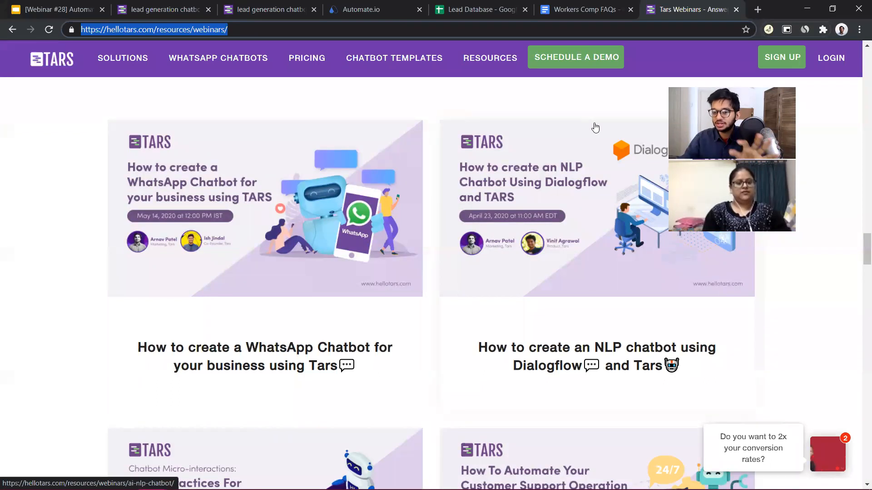
{"action": "scroll", "coordinate": [540, 277], "scroll_direction": "up", "scroll_amount": 7}
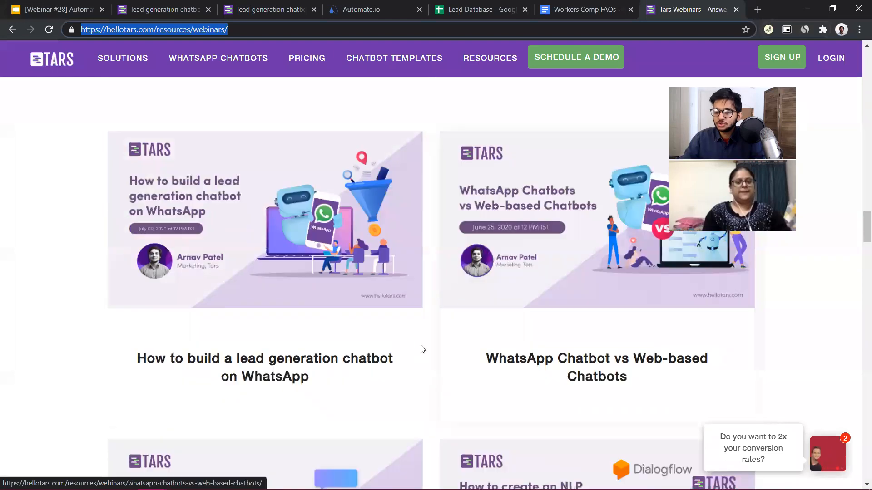
{"action": "scroll", "coordinate": [318, 281], "scroll_direction": "down", "scroll_amount": 7}
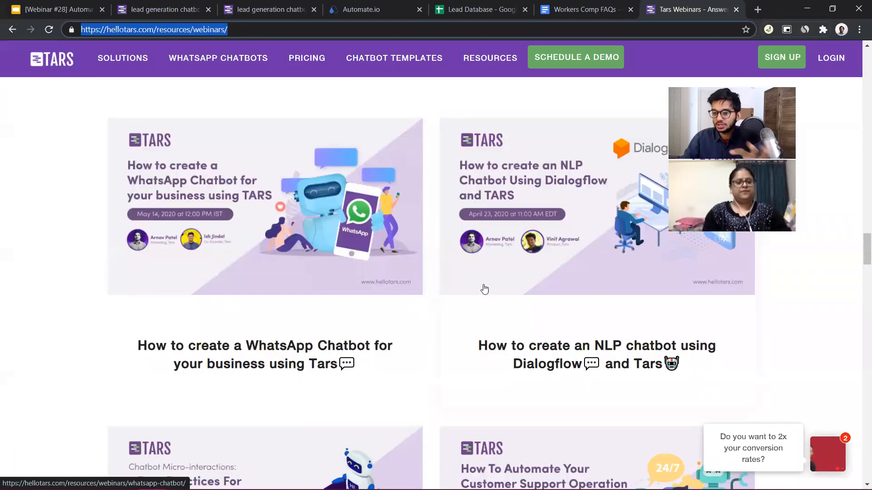
{"action": "scroll", "coordinate": [485, 289], "scroll_direction": "up", "scroll_amount": 2}
{"action": "scroll", "coordinate": [485, 289], "scroll_direction": "up", "scroll_amount": 6}
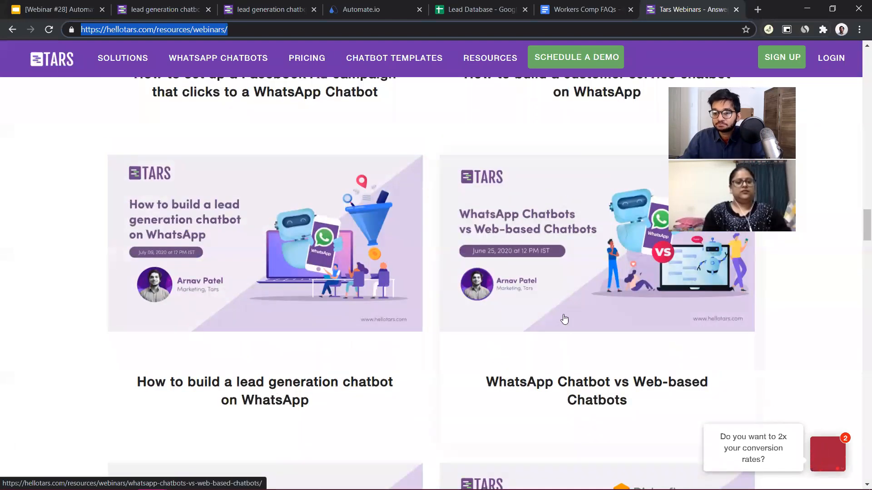
{"action": "scroll", "coordinate": [554, 301], "scroll_direction": "up", "scroll_amount": 3}
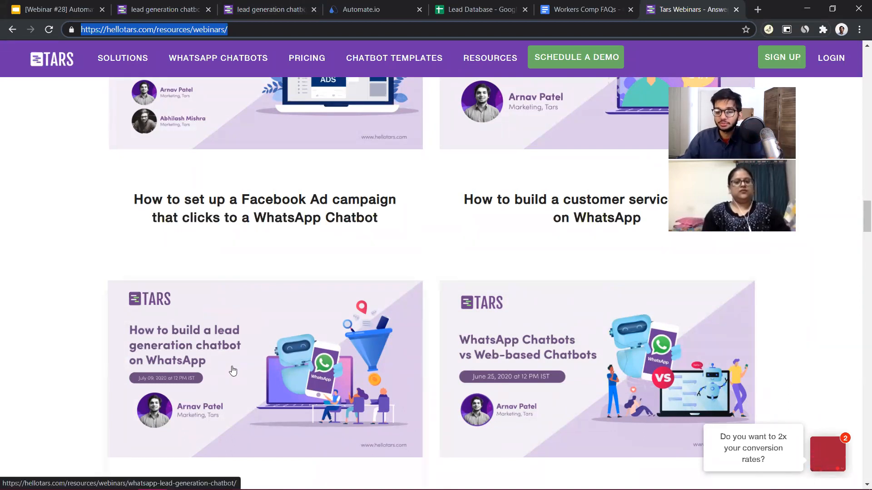
{"action": "scroll", "coordinate": [233, 371], "scroll_direction": "up", "scroll_amount": 5}
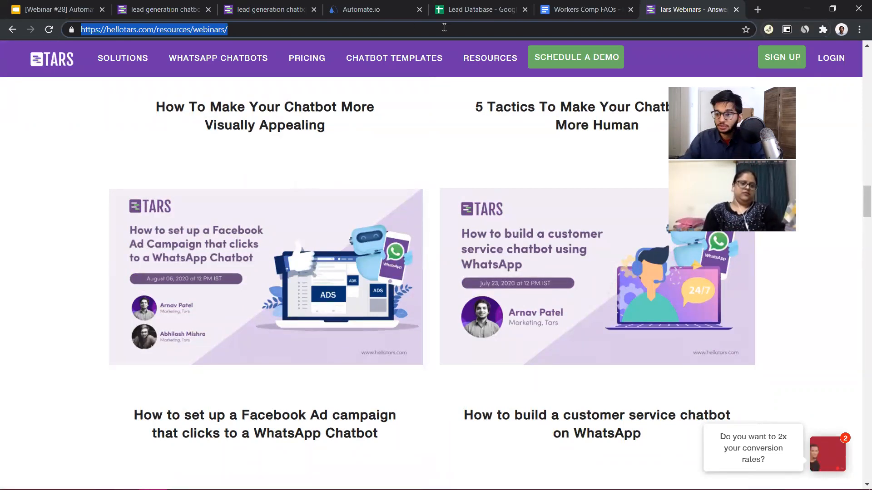
{"action": "left_click", "coordinate": [787, 71]}
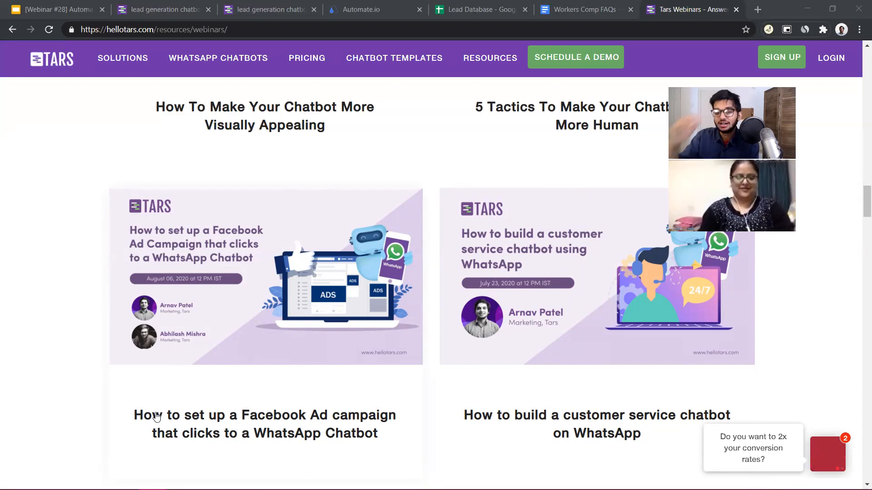
{"action": "scroll", "coordinate": [156, 417], "scroll_direction": "up", "scroll_amount": 3}
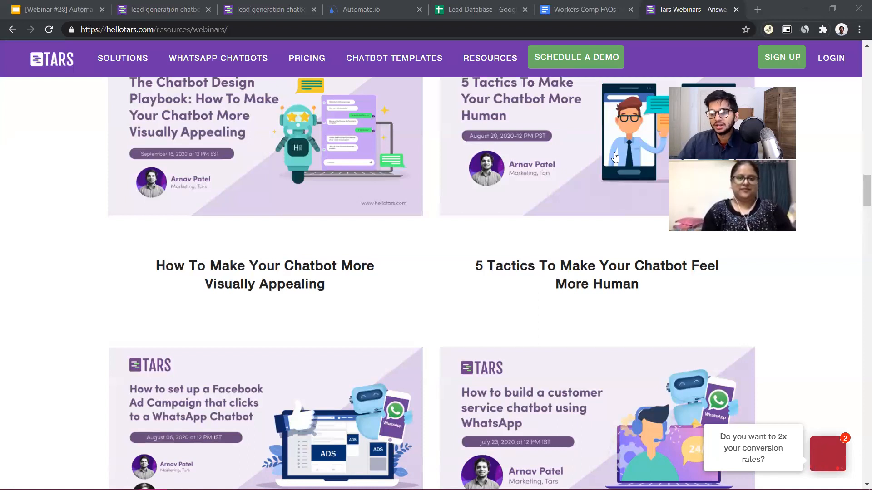
Revisit the Automate.io dashboard and the live lead generation chatbot page
{"action": "left_click", "coordinate": [380, 28]}
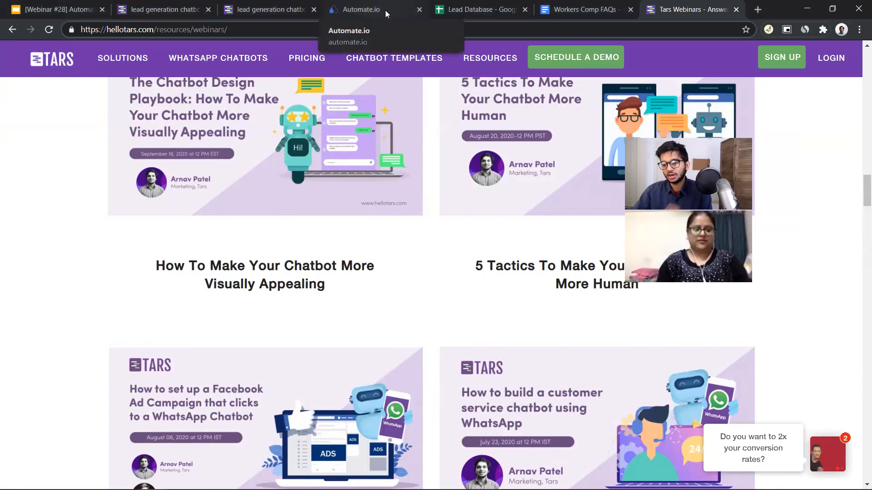
{"action": "left_click", "coordinate": [385, 10]}
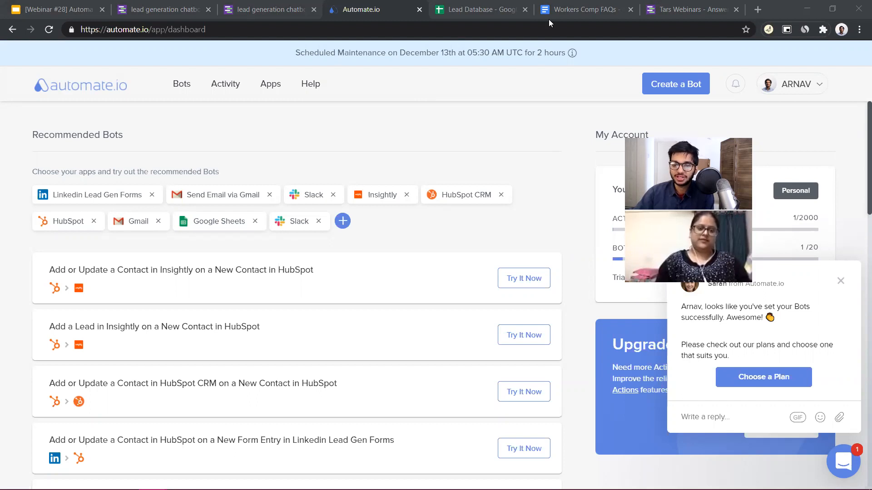
{"action": "left_click", "coordinate": [272, 9]}
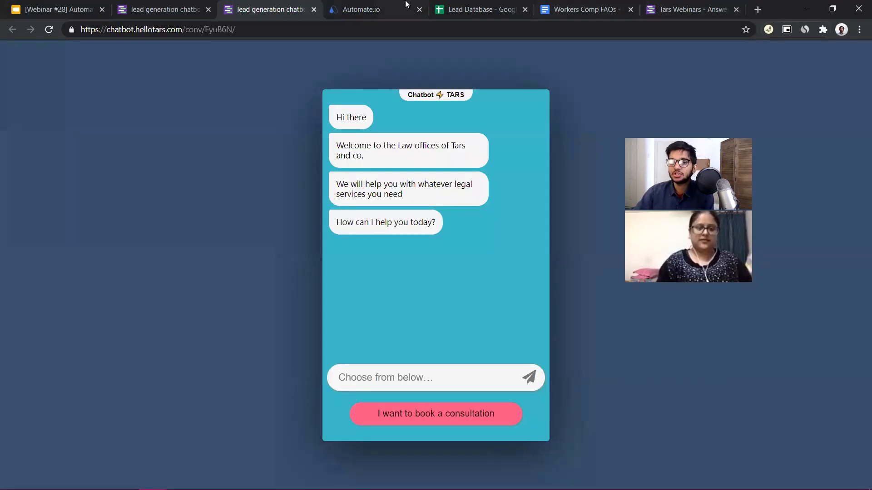
Switch to the Lead Database in Google Sheets and add a bold Timestamp header in cell D1
{"action": "left_click", "coordinate": [488, 6]}
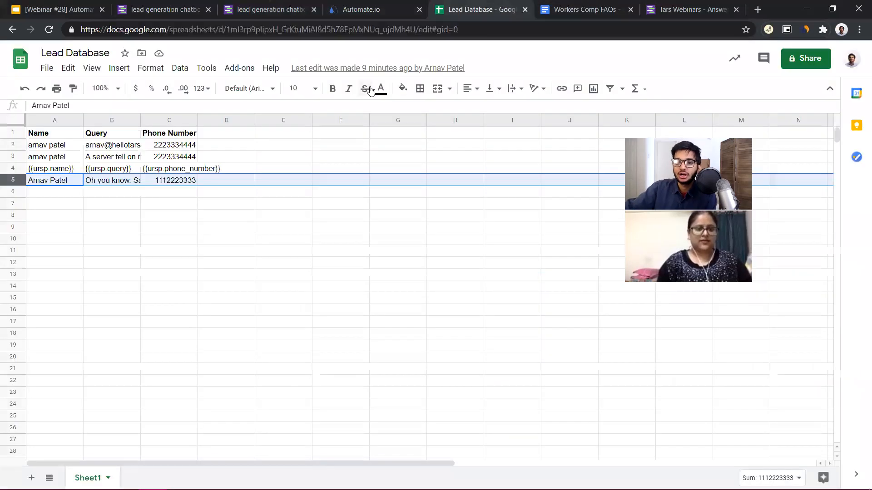
{"action": "left_click", "coordinate": [228, 137]}
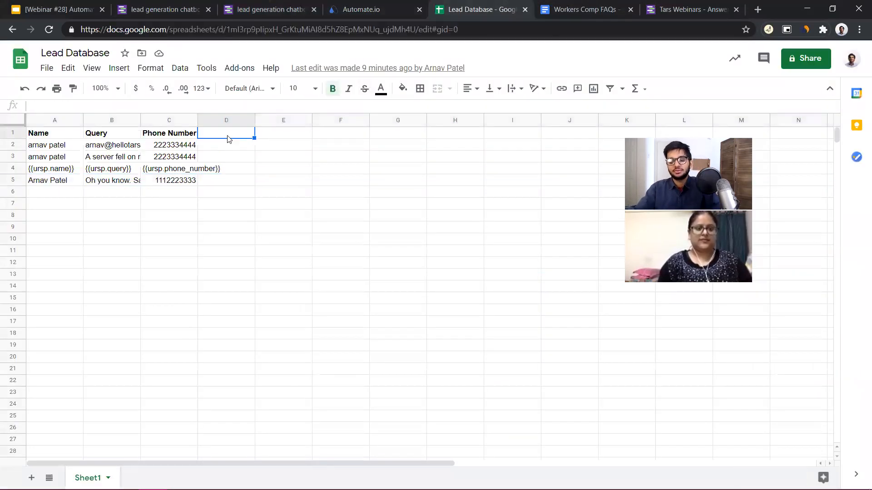
{"action": "type", "text": "Timestamp"}
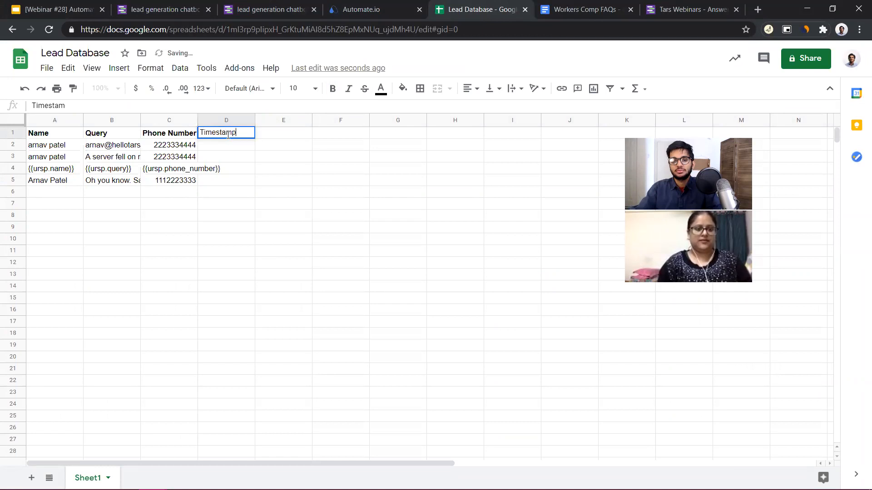
{"action": "double_click", "coordinate": [228, 135]}
{"action": "key", "text": "ctrl+b"}
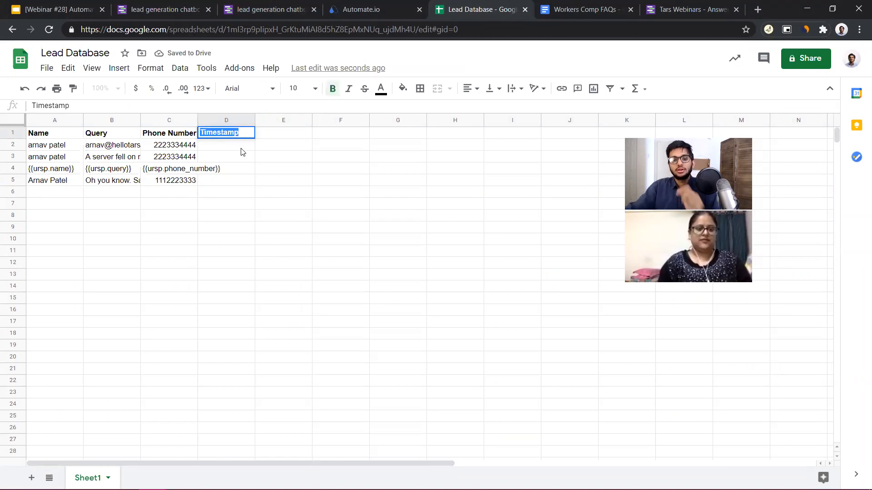
{"action": "left_click", "coordinate": [293, 151]}
Return to the TARS builder and save the open FAQ gambit
{"action": "left_click", "coordinate": [165, 9]}
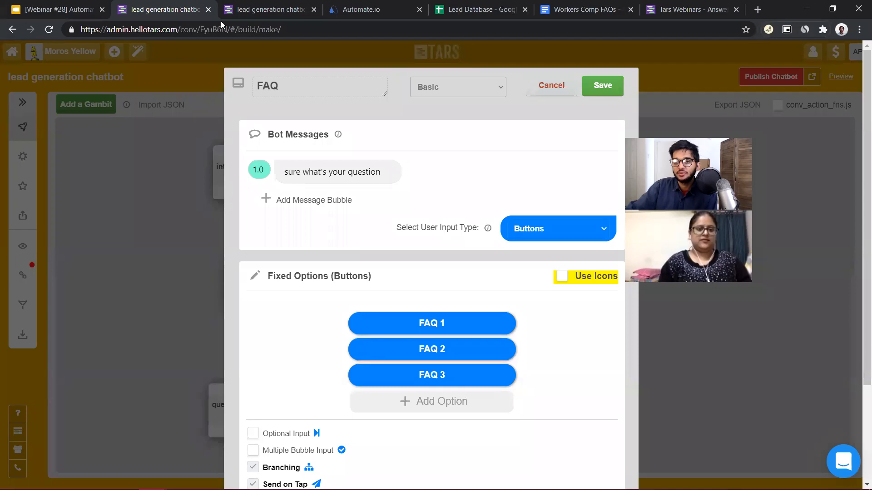
{"action": "left_click", "coordinate": [564, 91]}
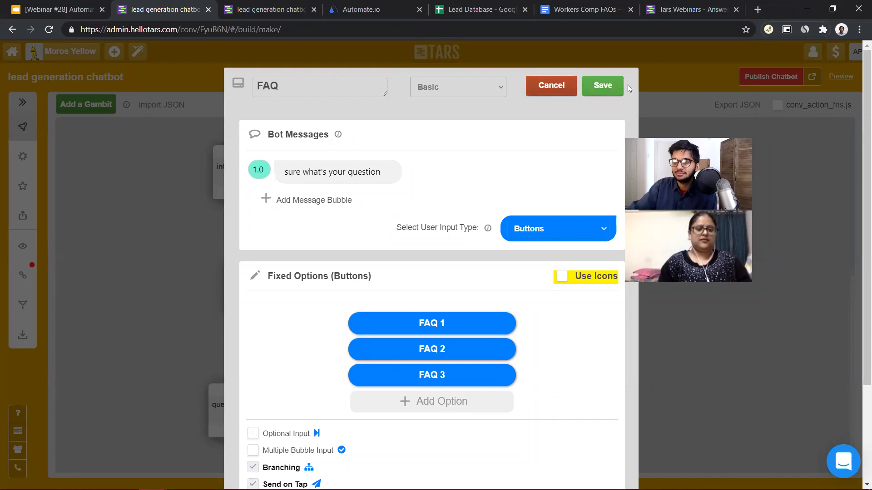
{"action": "left_click", "coordinate": [604, 87]}
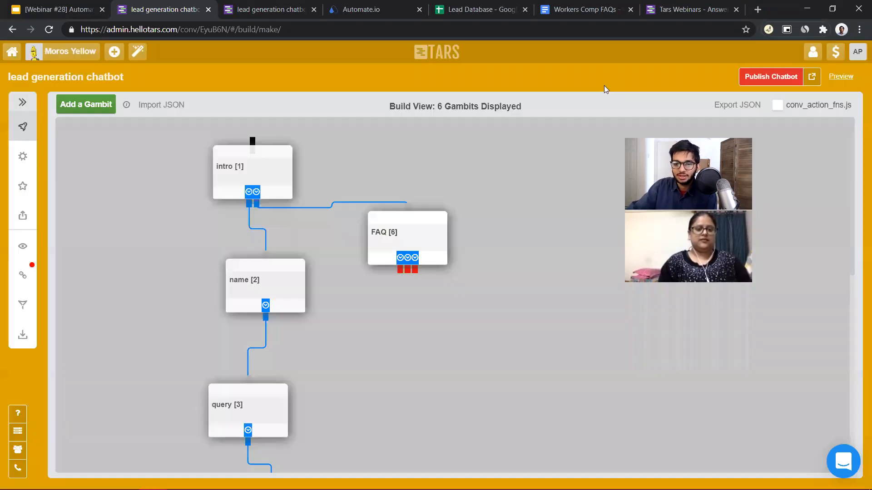
Open the name gambit and switch its type from Basic to API Config
{"action": "left_click", "coordinate": [226, 277]}
{"action": "left_click", "coordinate": [477, 88]}
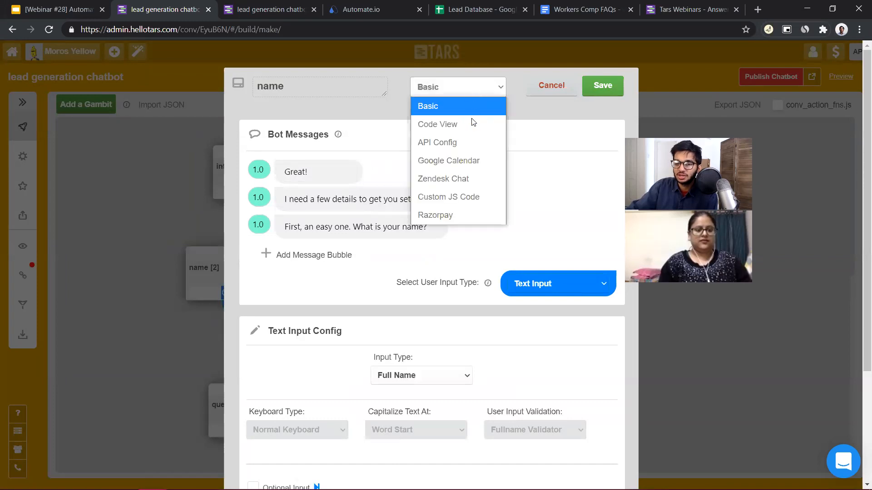
{"action": "left_click", "coordinate": [457, 146]}
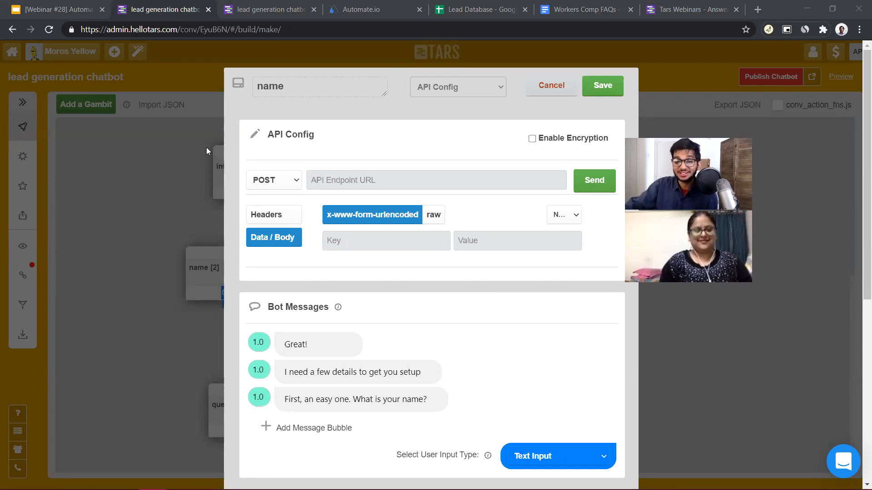
{"action": "left_click", "coordinate": [452, 94]}
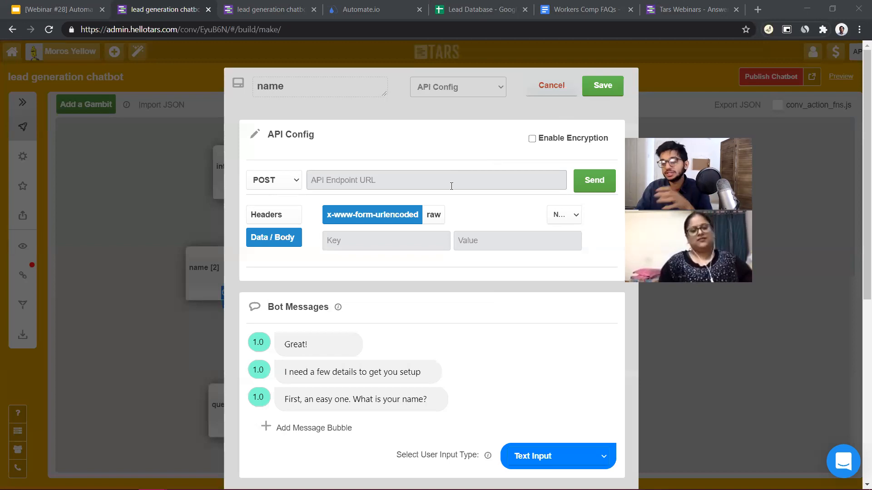
Switch to the Lead Database in Google Sheets and select the first empty cell below the Timestamp header
{"action": "left_click", "coordinate": [476, 9]}
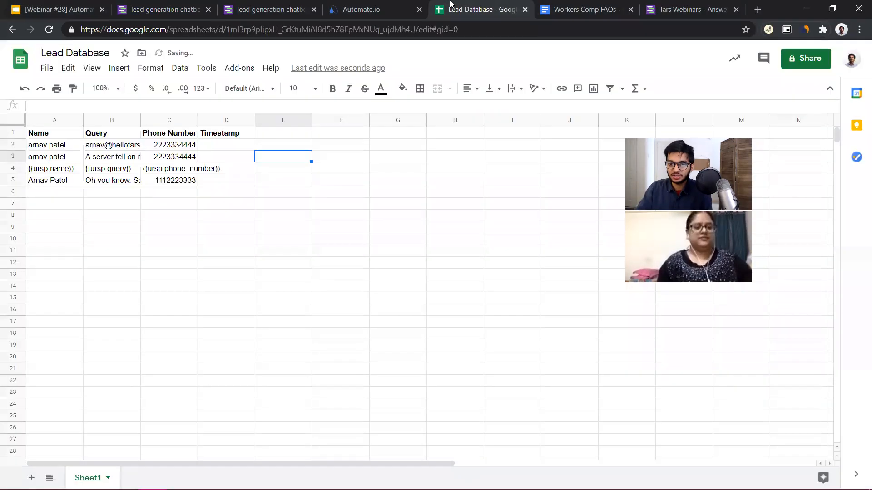
{"action": "left_click", "coordinate": [211, 147]}
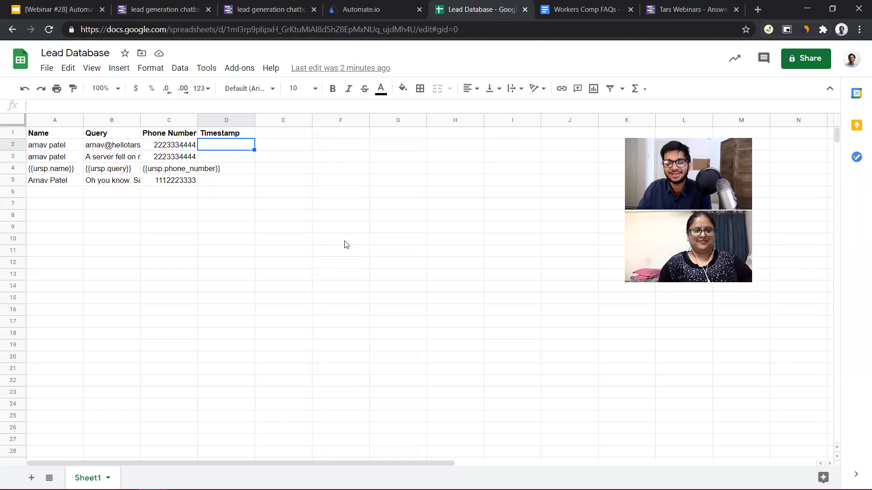
Switch to Automate.io, start a new bot and browse the available trigger apps down to Timer and Webhooks
{"action": "left_click", "coordinate": [363, 4]}
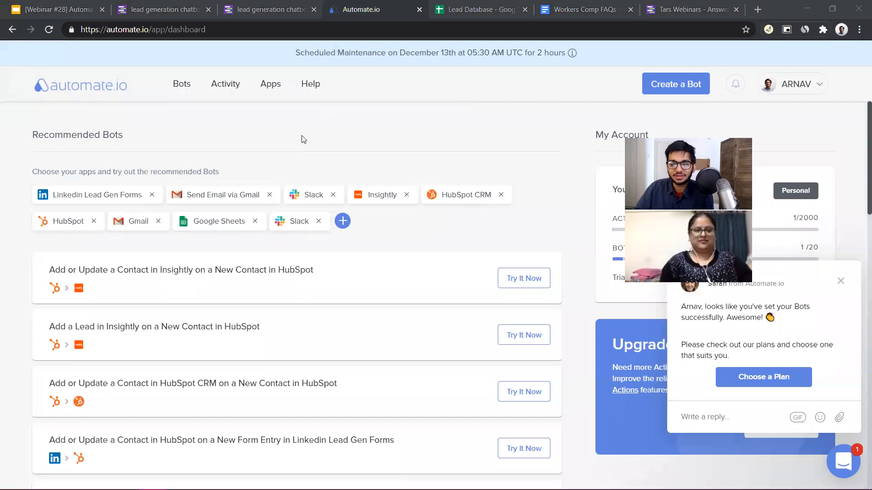
{"action": "left_click", "coordinate": [672, 84]}
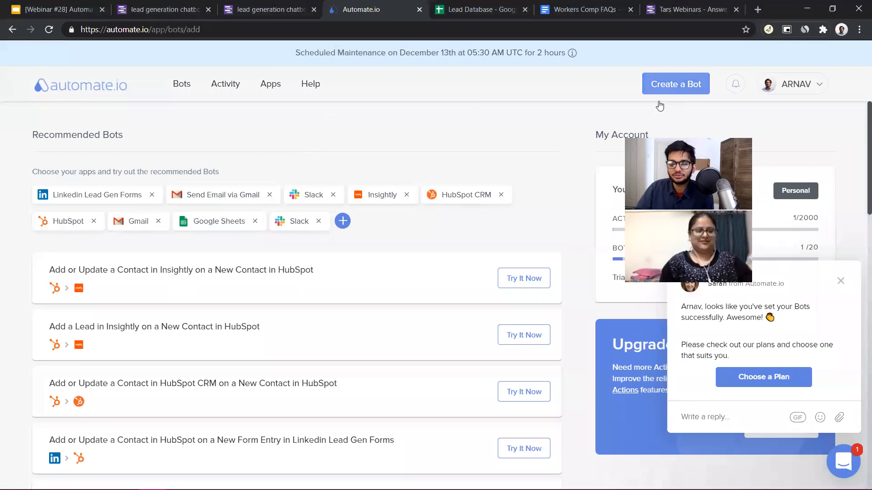
{"action": "scroll", "coordinate": [418, 331], "scroll_direction": "down", "scroll_amount": 4}
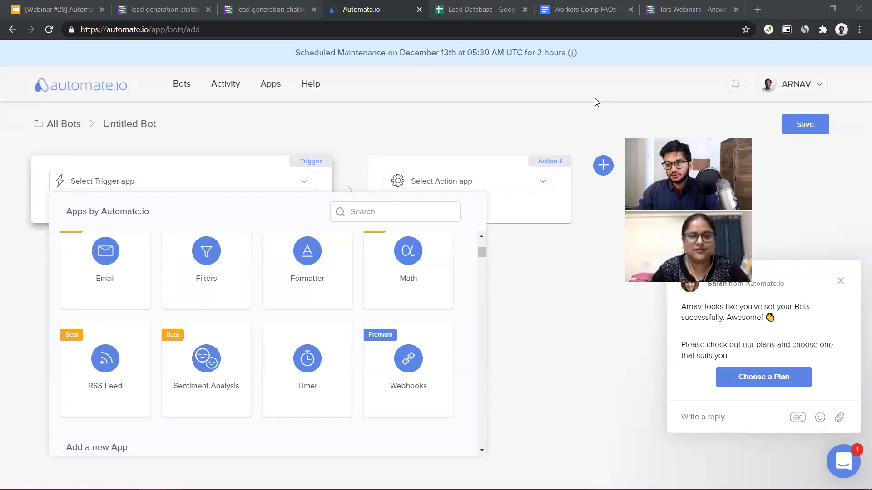
{"action": "key", "text": "super+shift+s"}
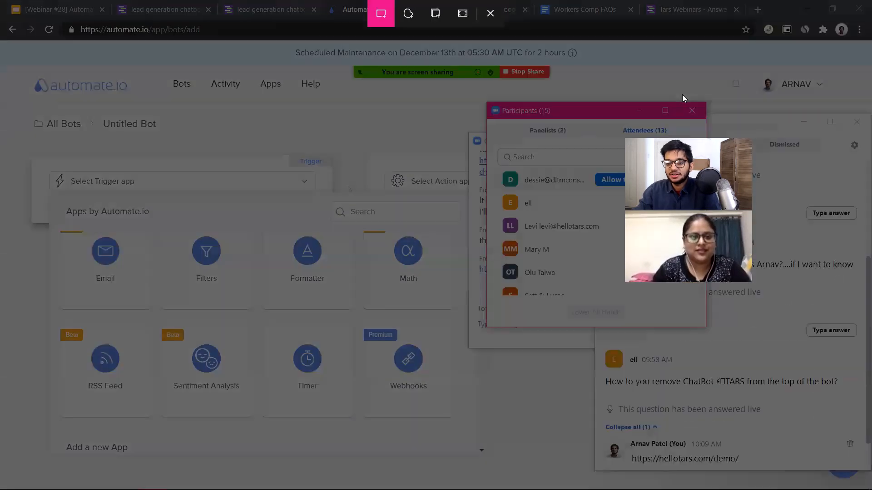
{"action": "key", "text": "Escape"}
{"action": "key", "text": "super"}
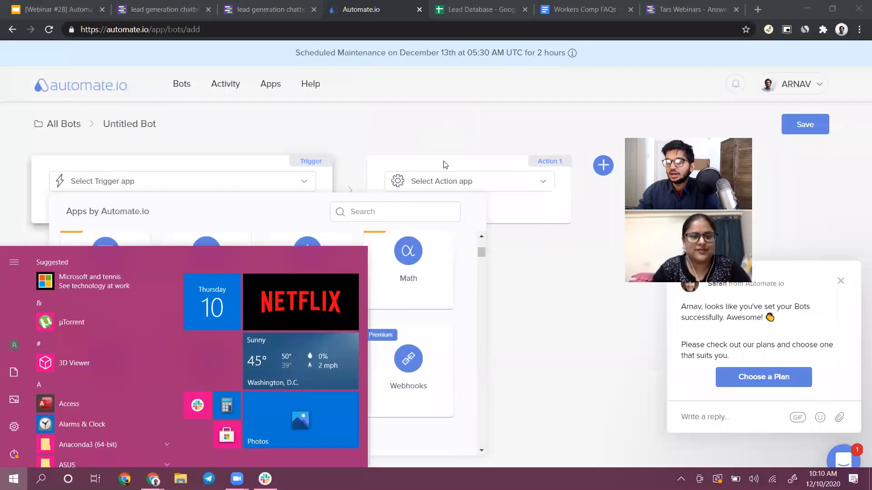
Switch to the Webinar #28 presentation in Google Slides
{"action": "left_click", "coordinate": [44, 6]}
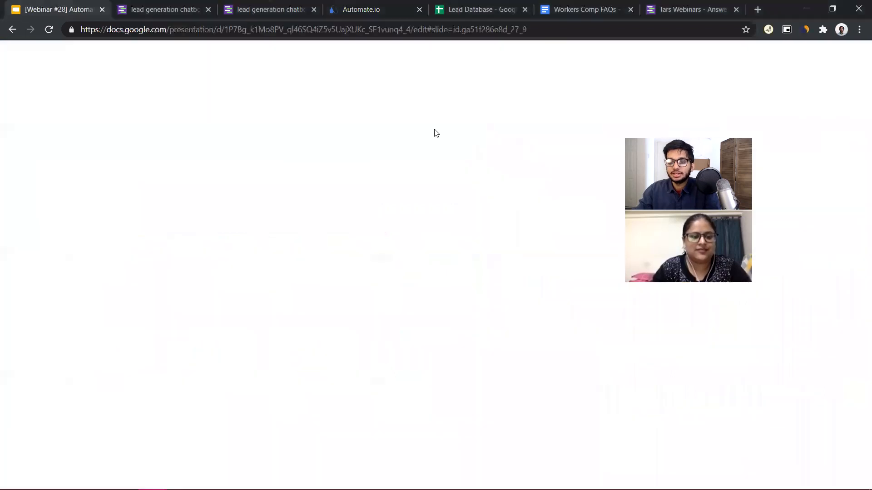